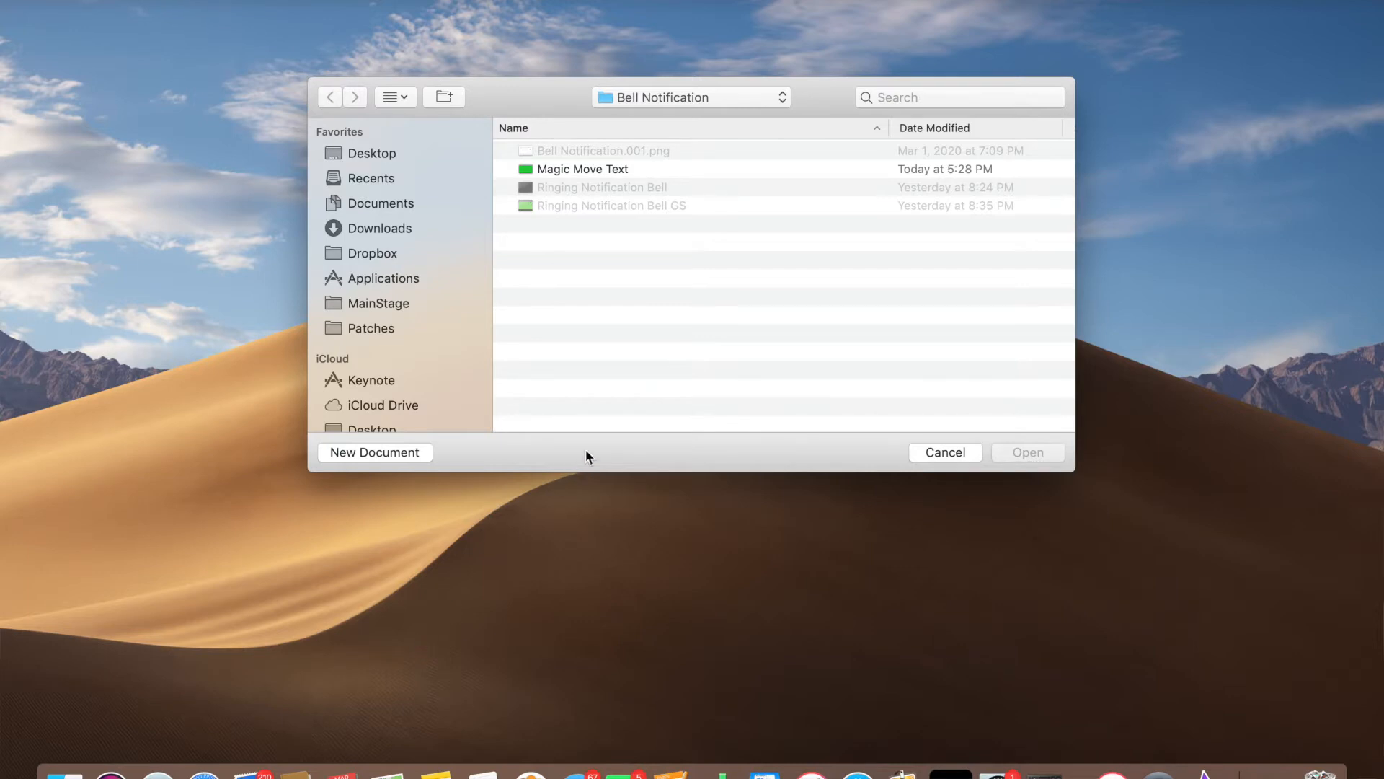
Step: Create a new presentation with the White theme in the Wide format
left_click(938, 455)
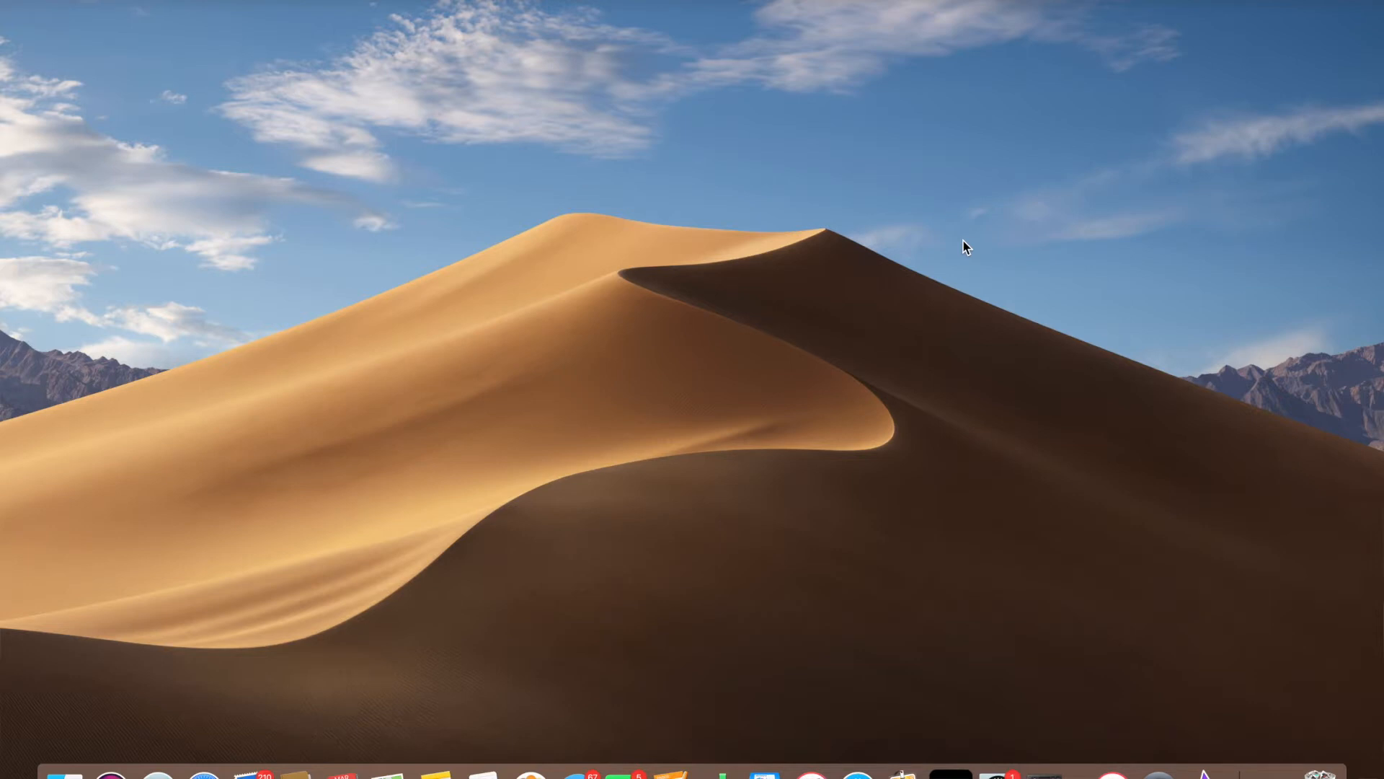
left_click(156, 0)
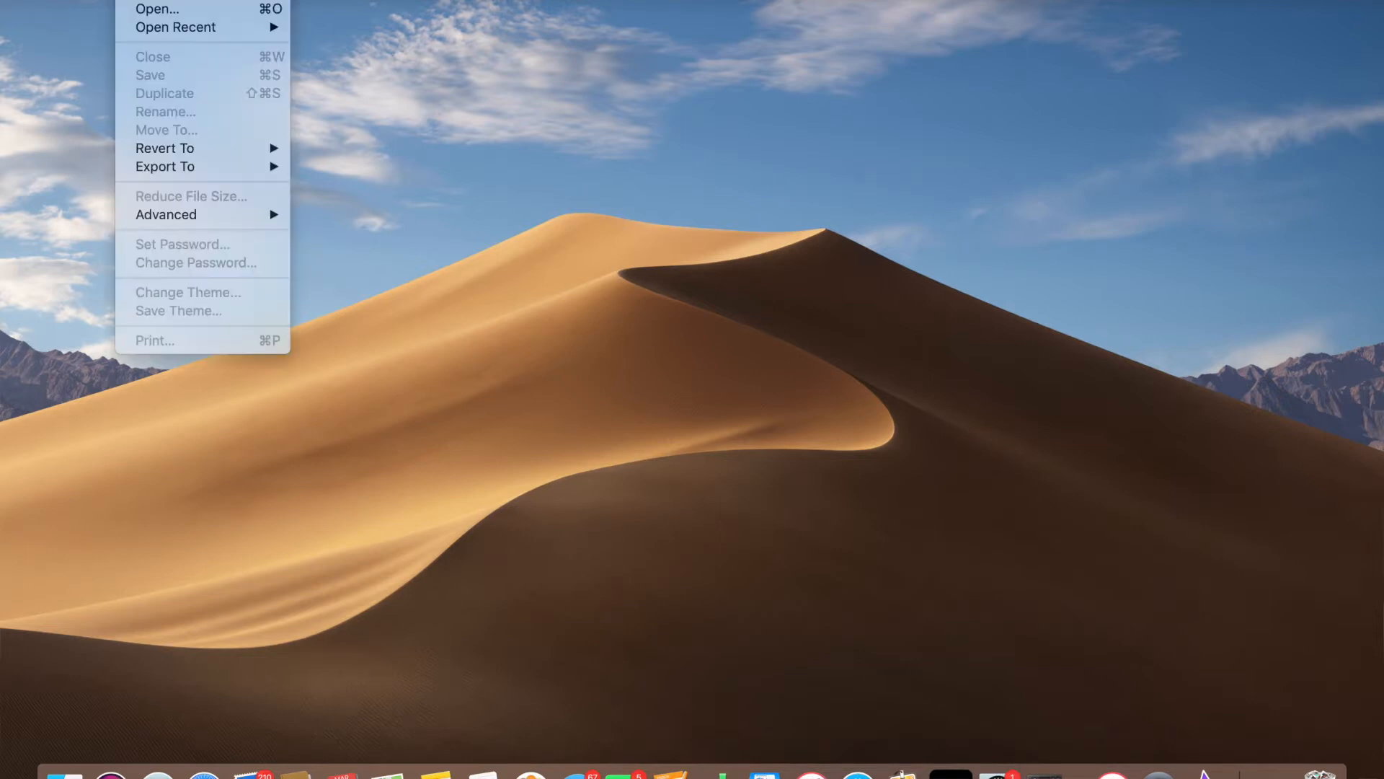
left_click(154, 1)
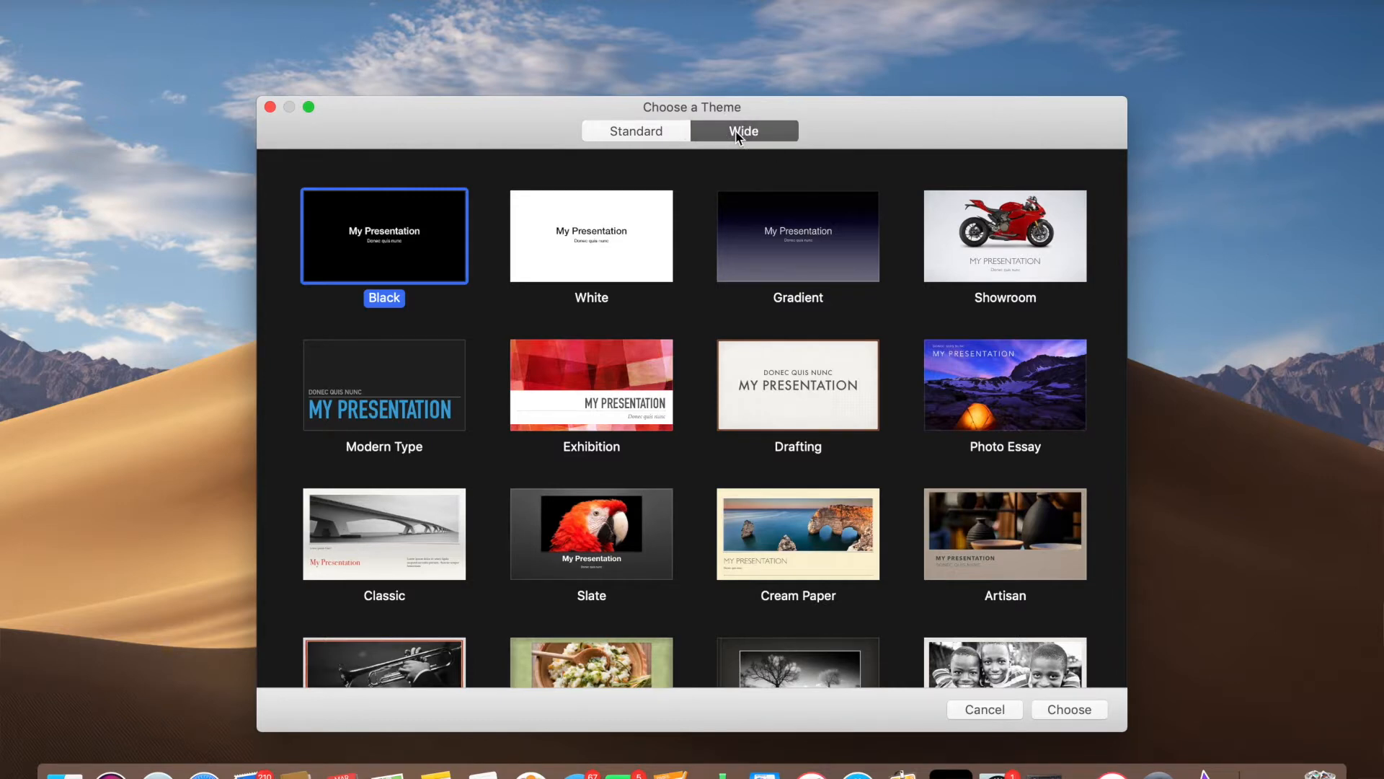
left_click(656, 130)
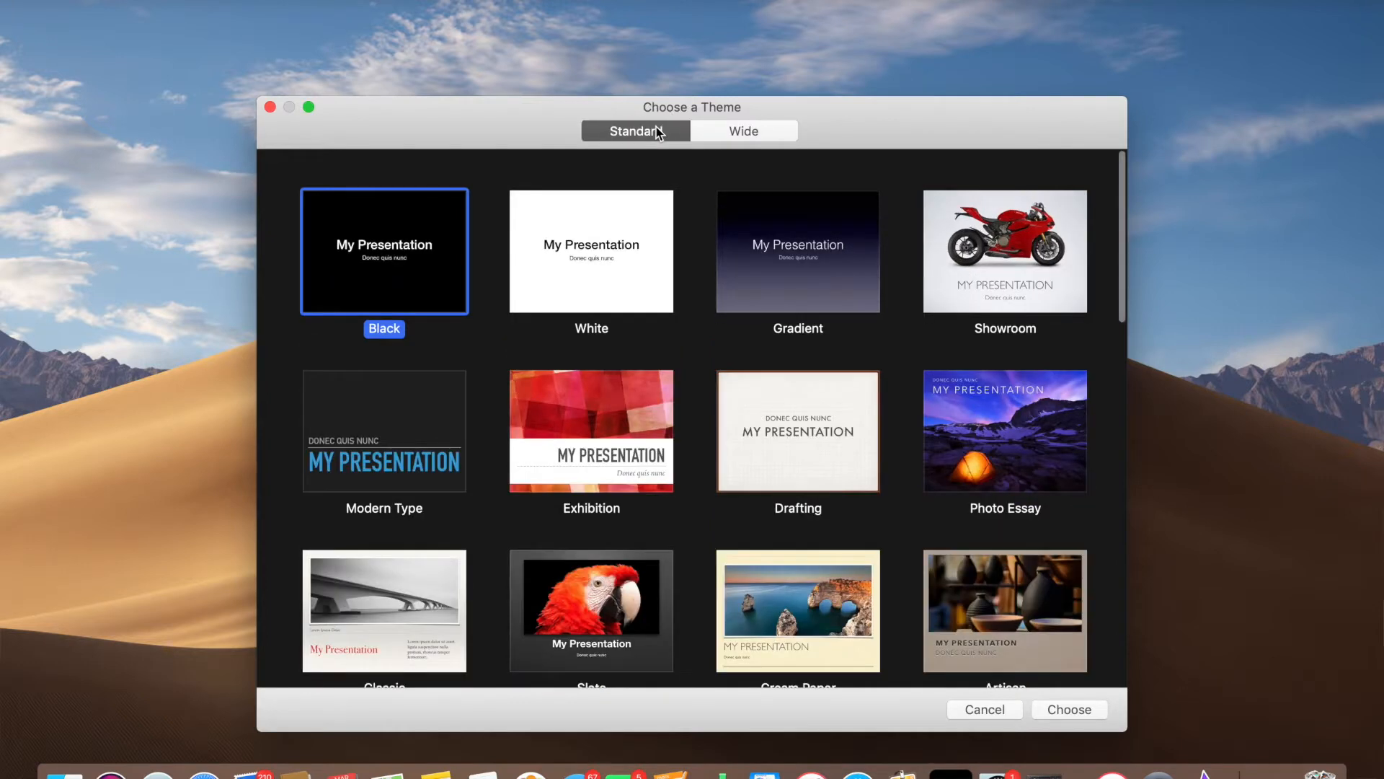
left_click(734, 137)
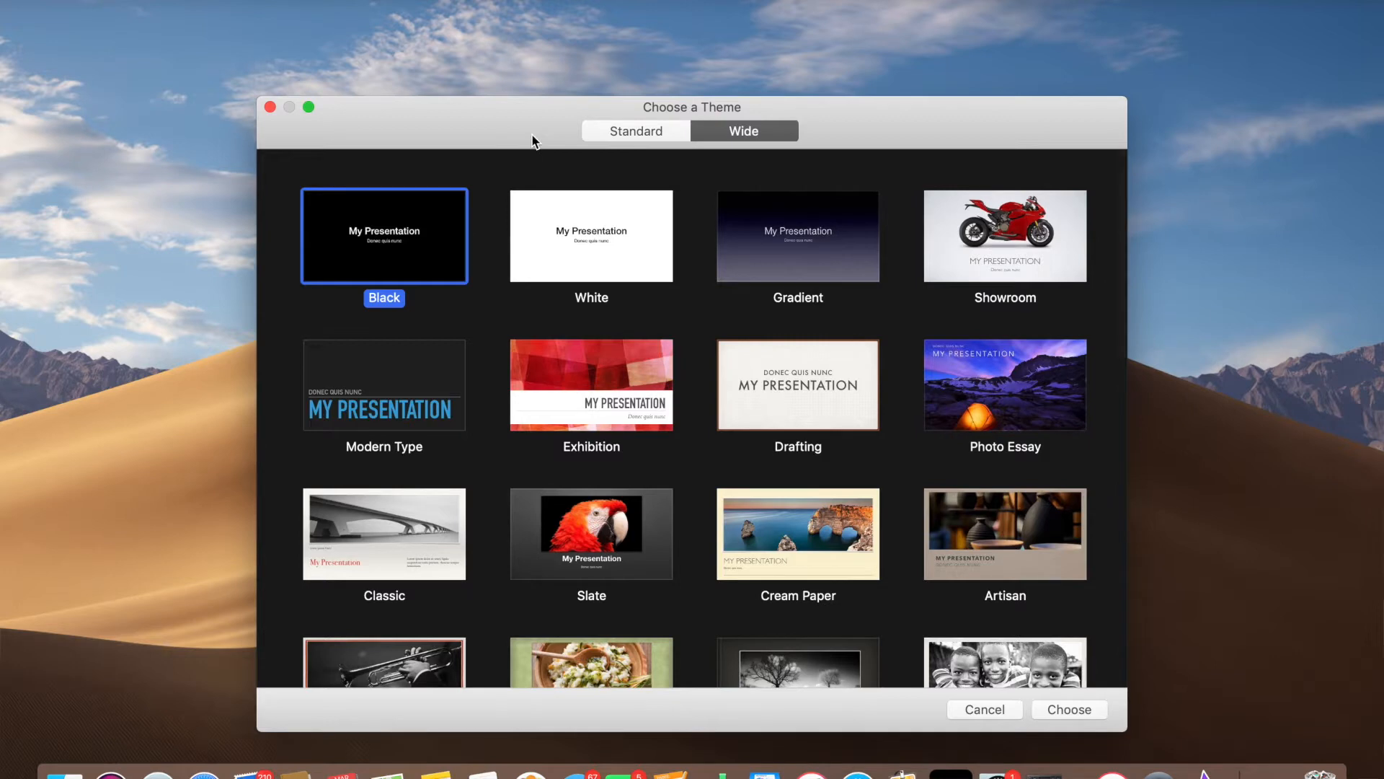
left_click(594, 233)
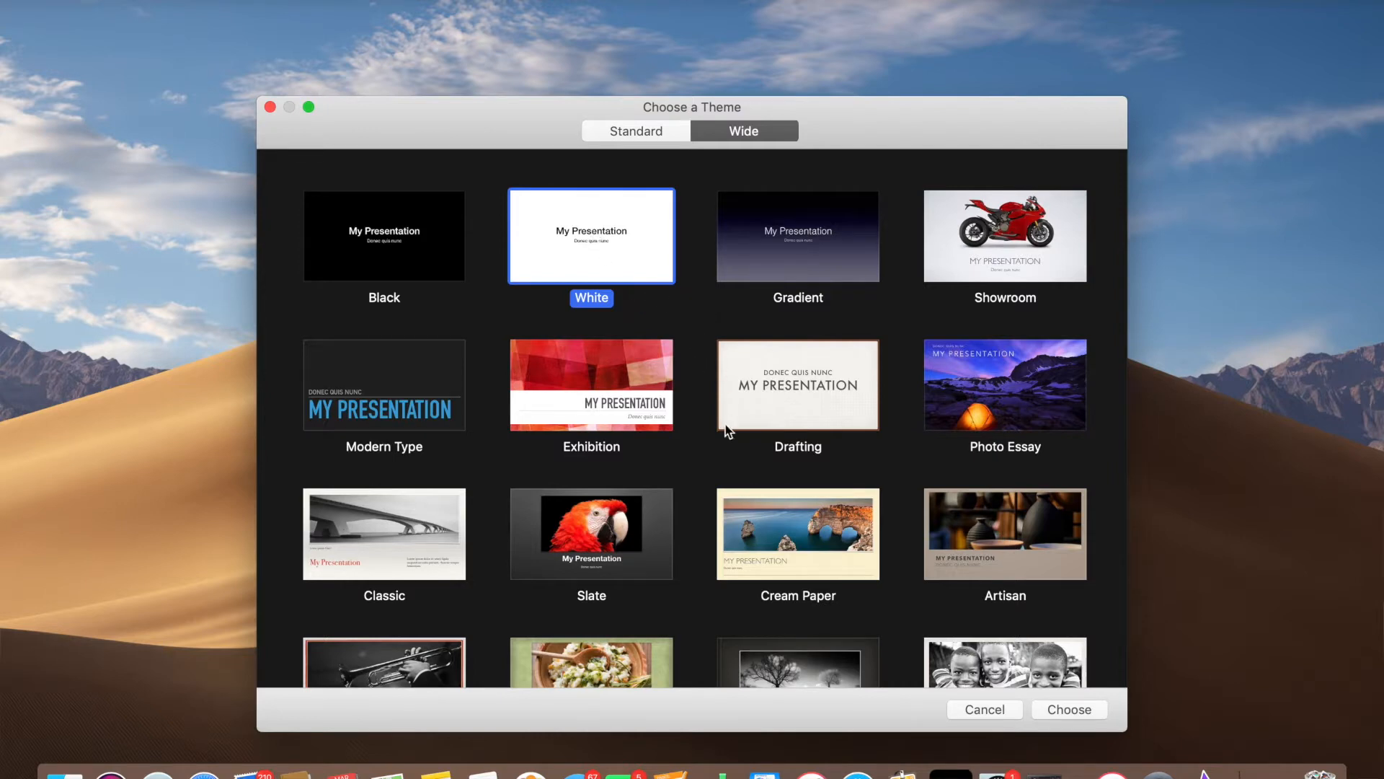
left_click(1076, 708)
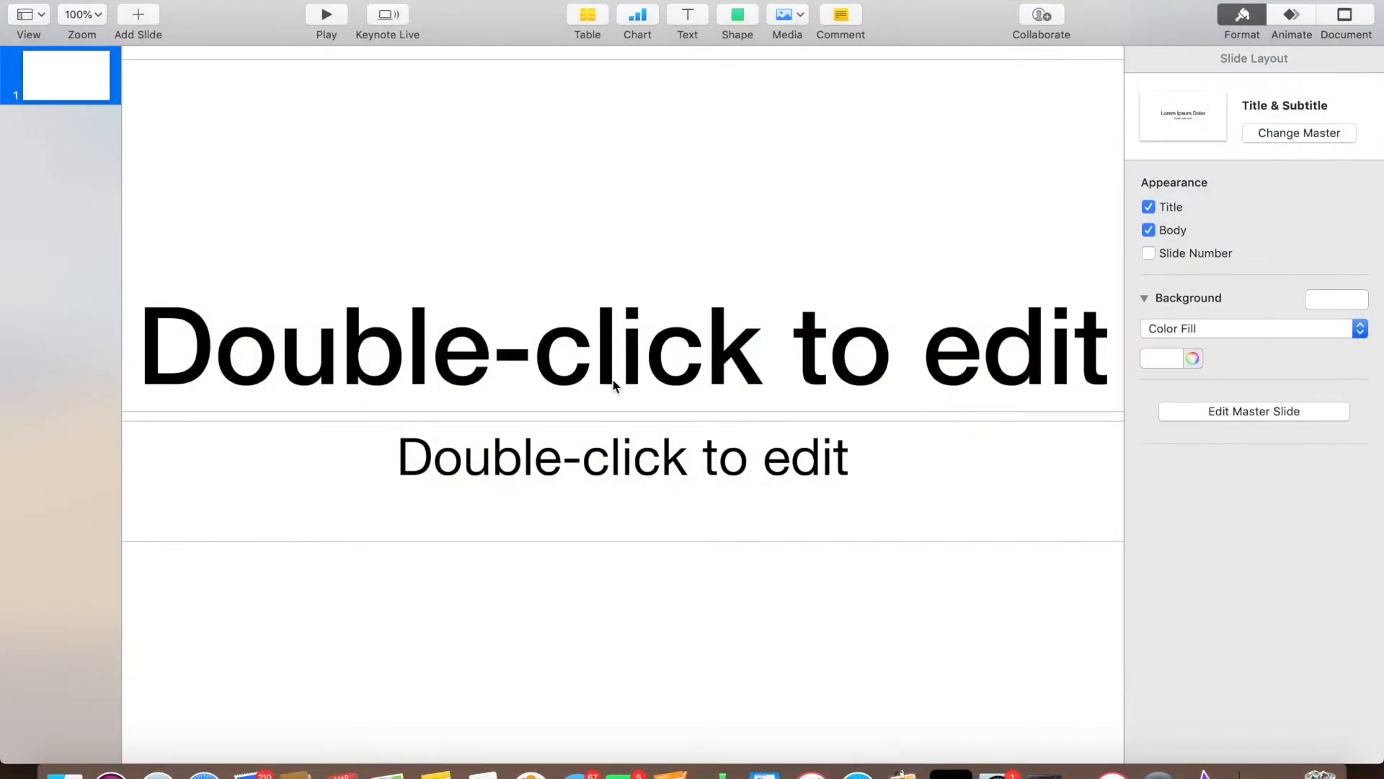
Step: Delete both the title and subtitle placeholders from the first slide
left_click(526, 333)
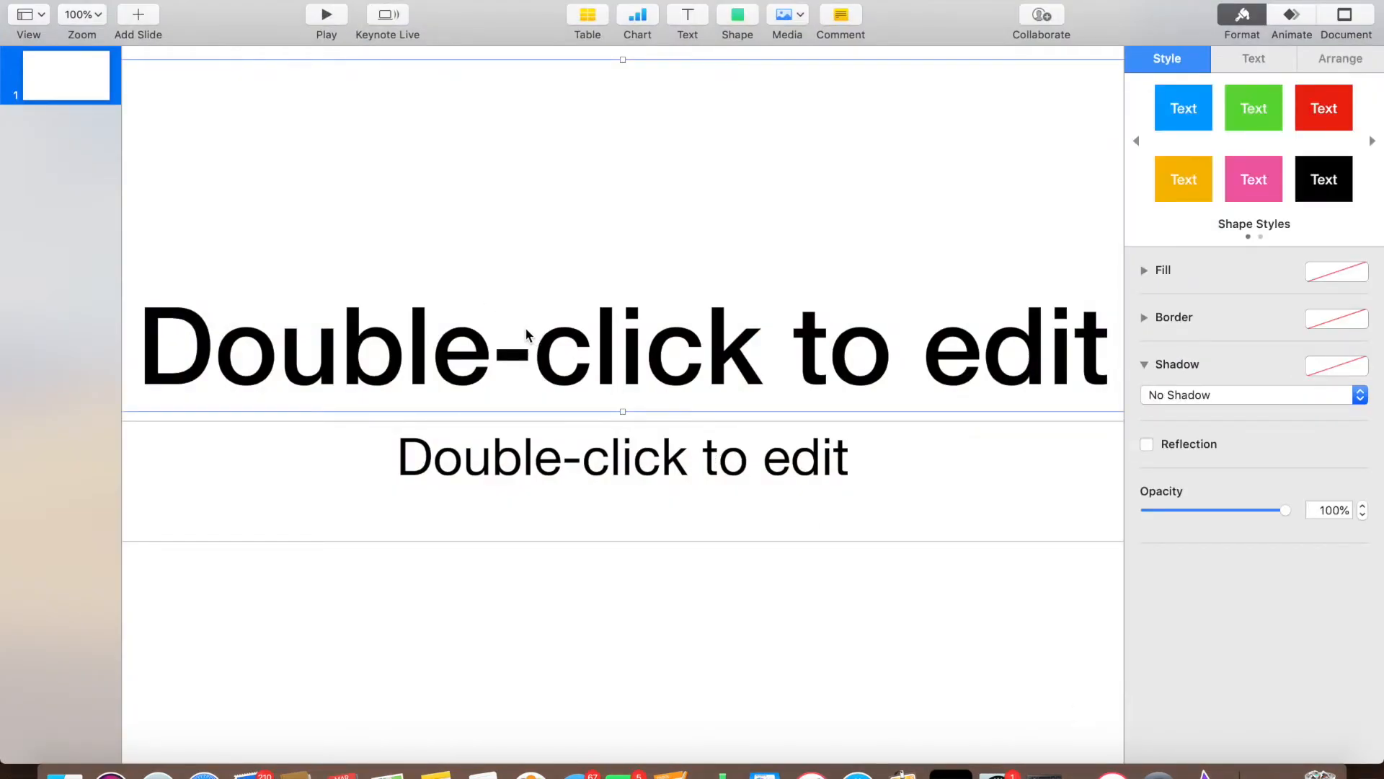
left_click(566, 458, "shift")
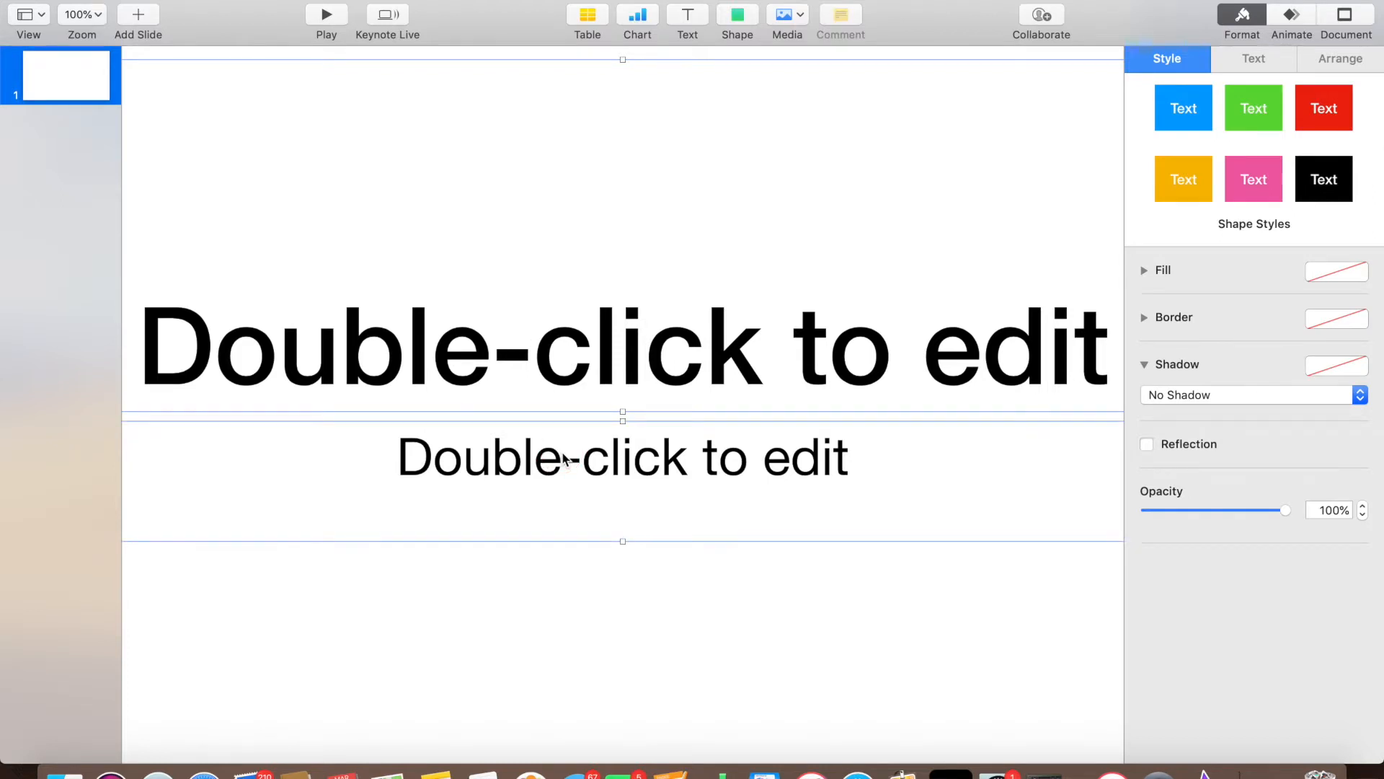
key("Delete")
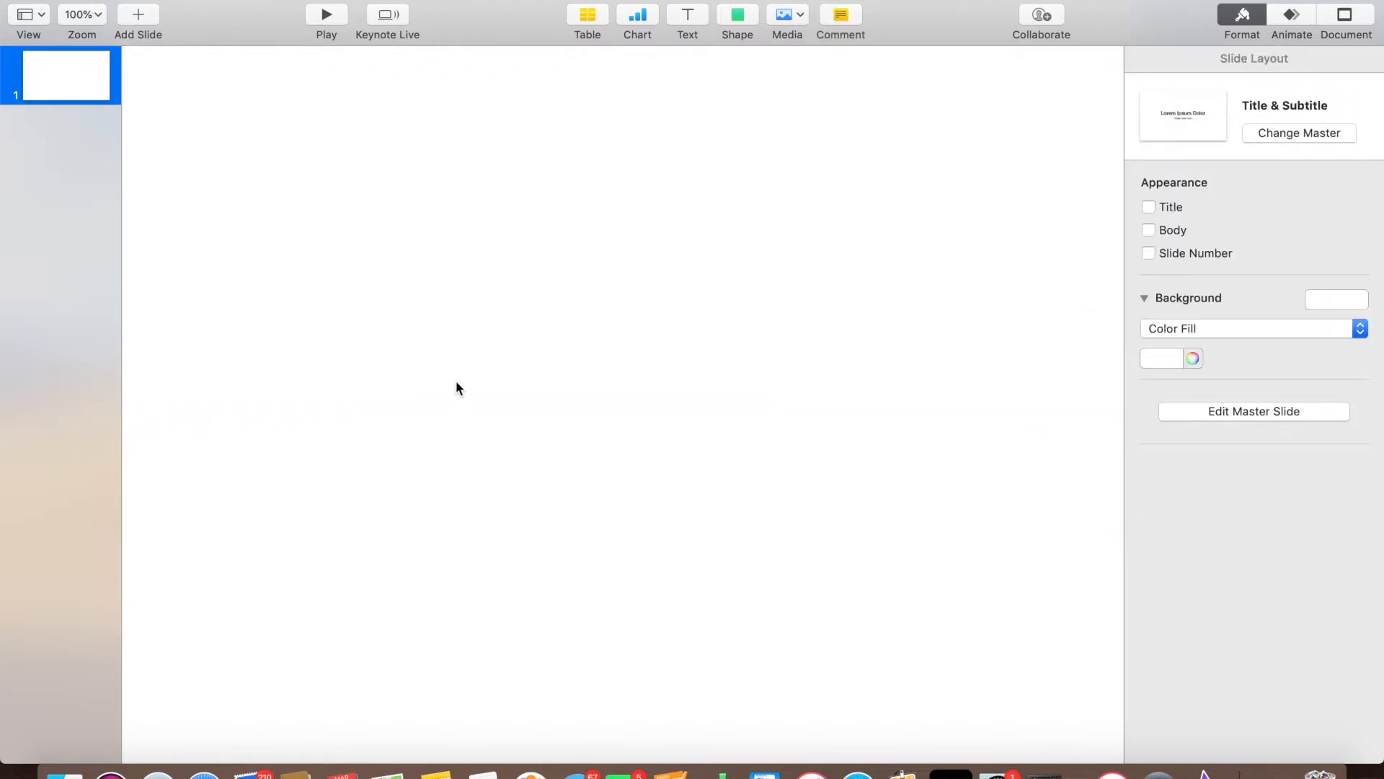
Step: Fill the slide background with systemGreenColor from the Developer color palette
left_click(98, 16)
left_click(93, 74)
left_click(97, 13)
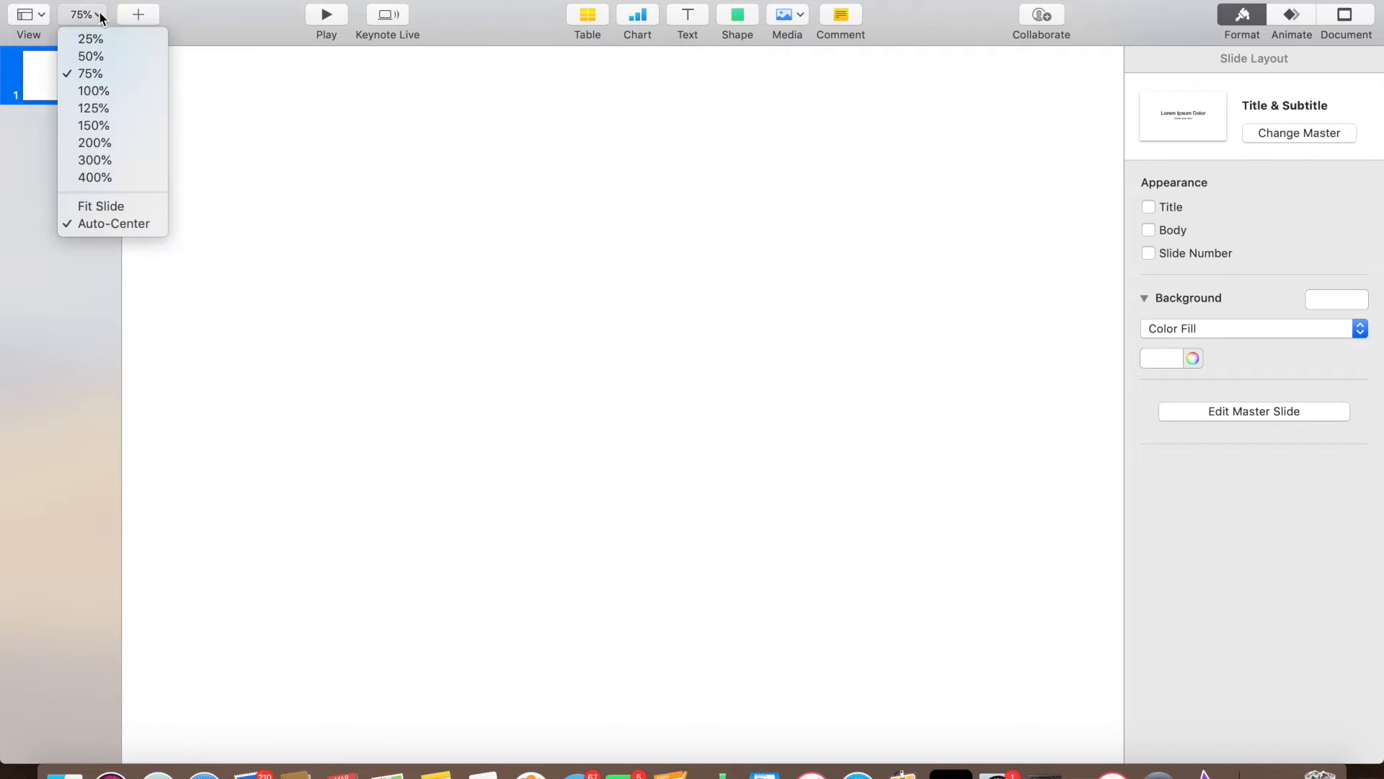
left_click(91, 53)
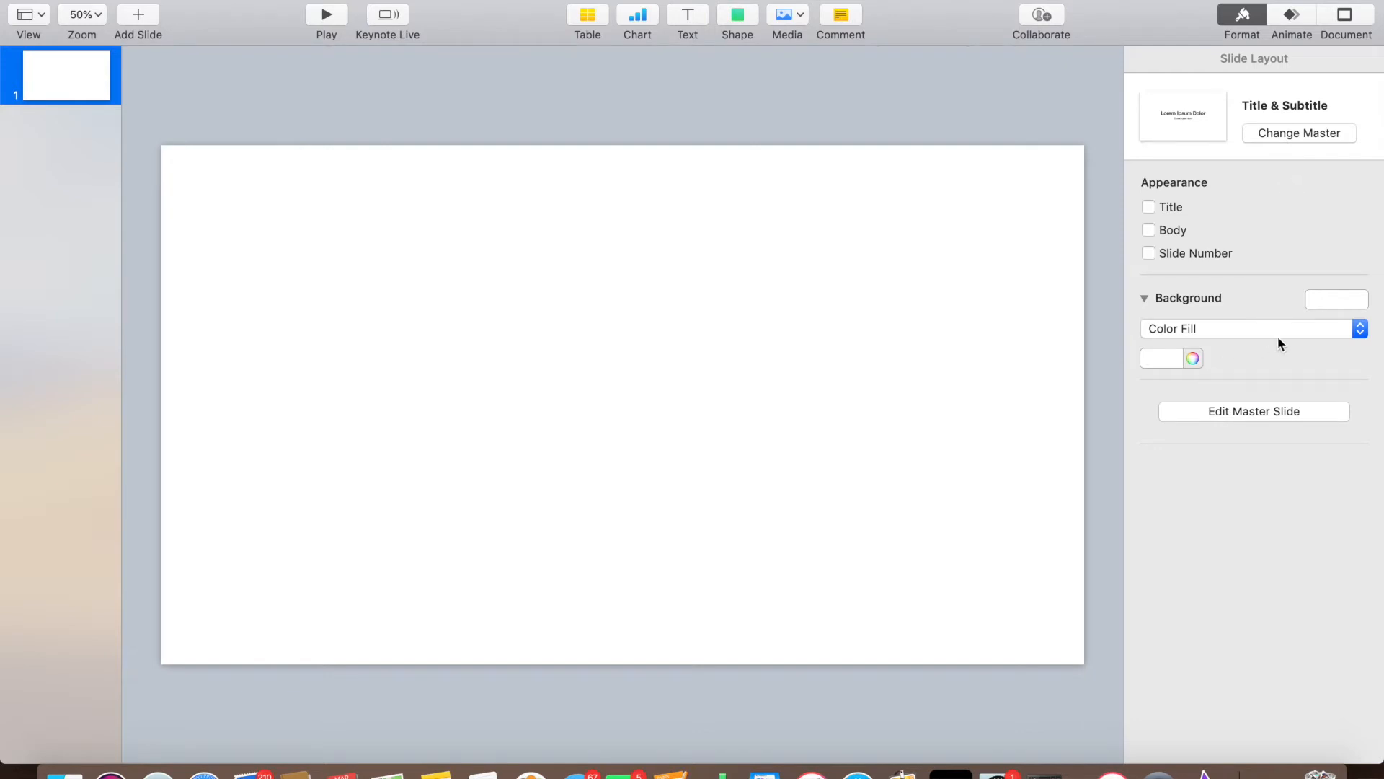
left_click(1193, 358)
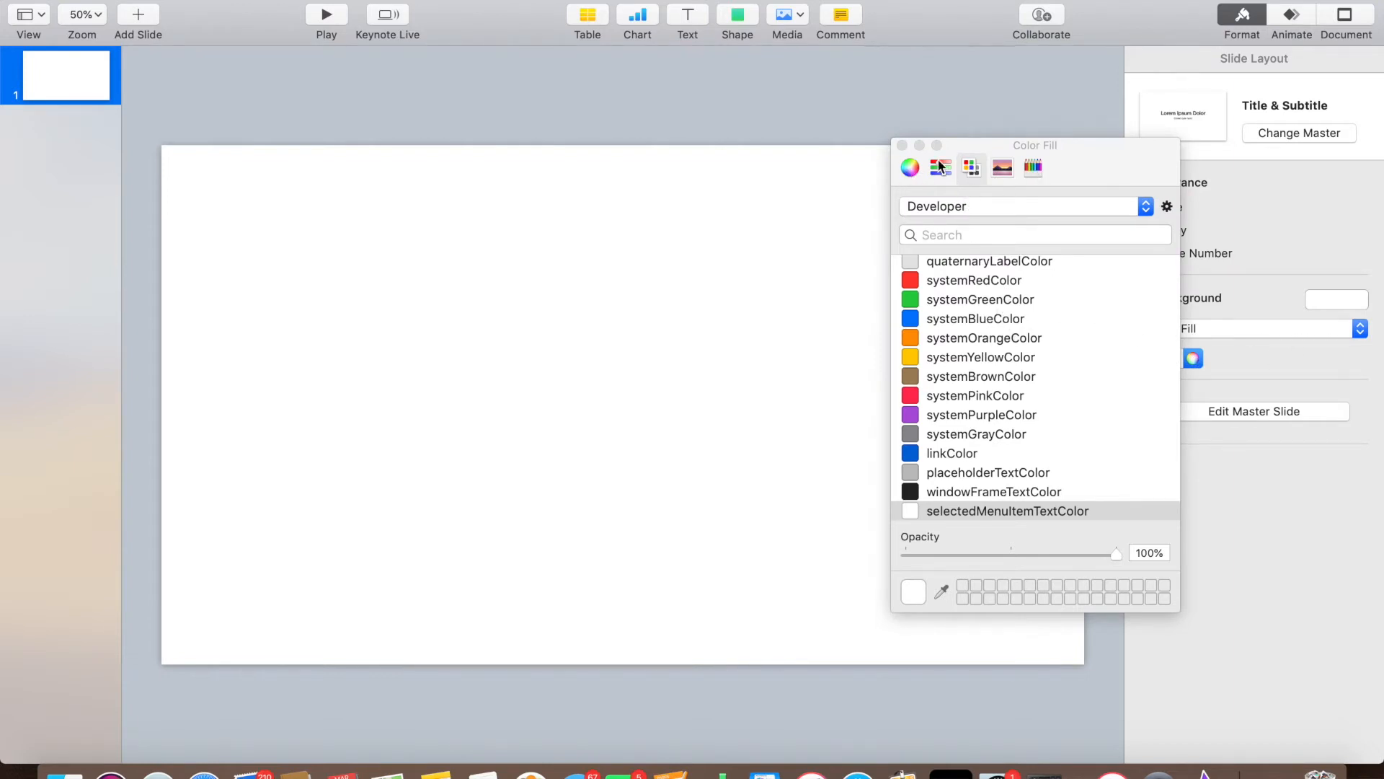
left_click(910, 168)
left_click(941, 169)
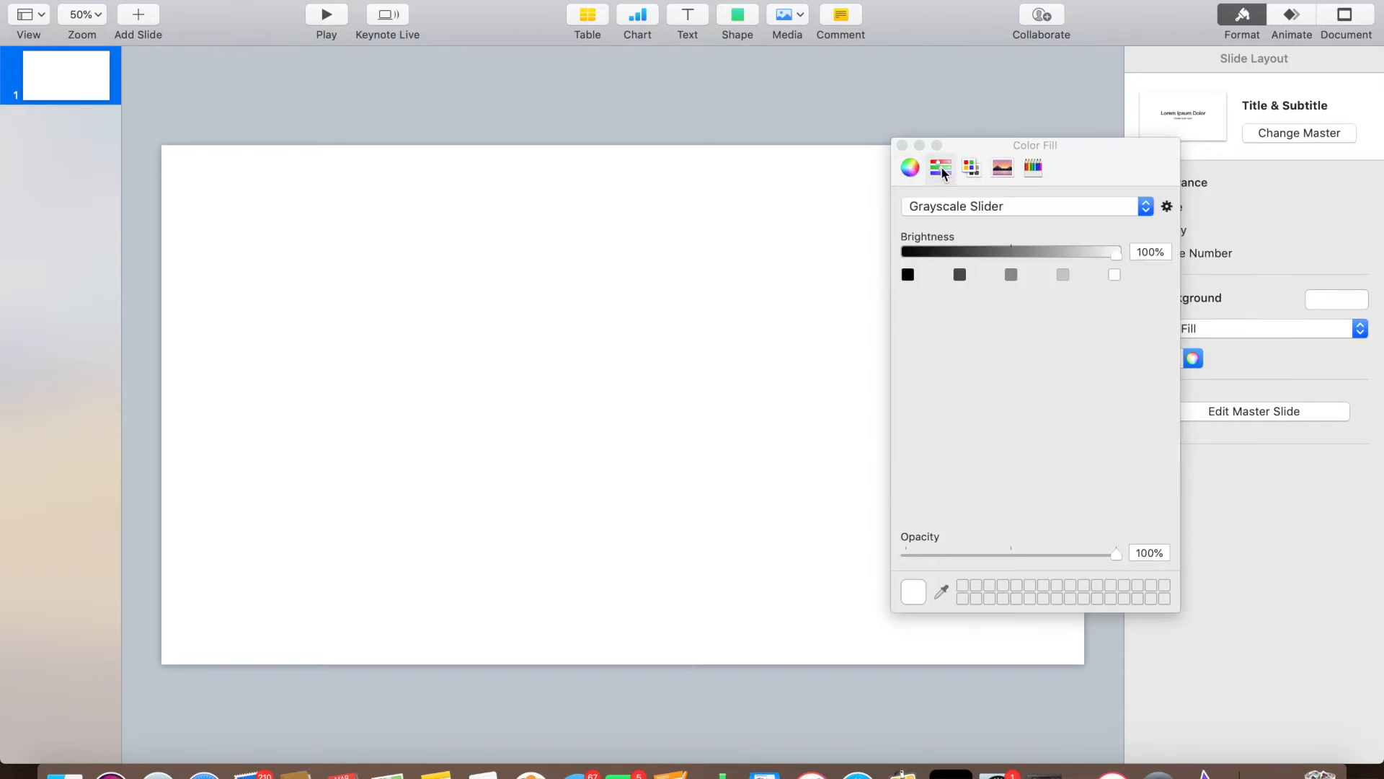
left_click(971, 168)
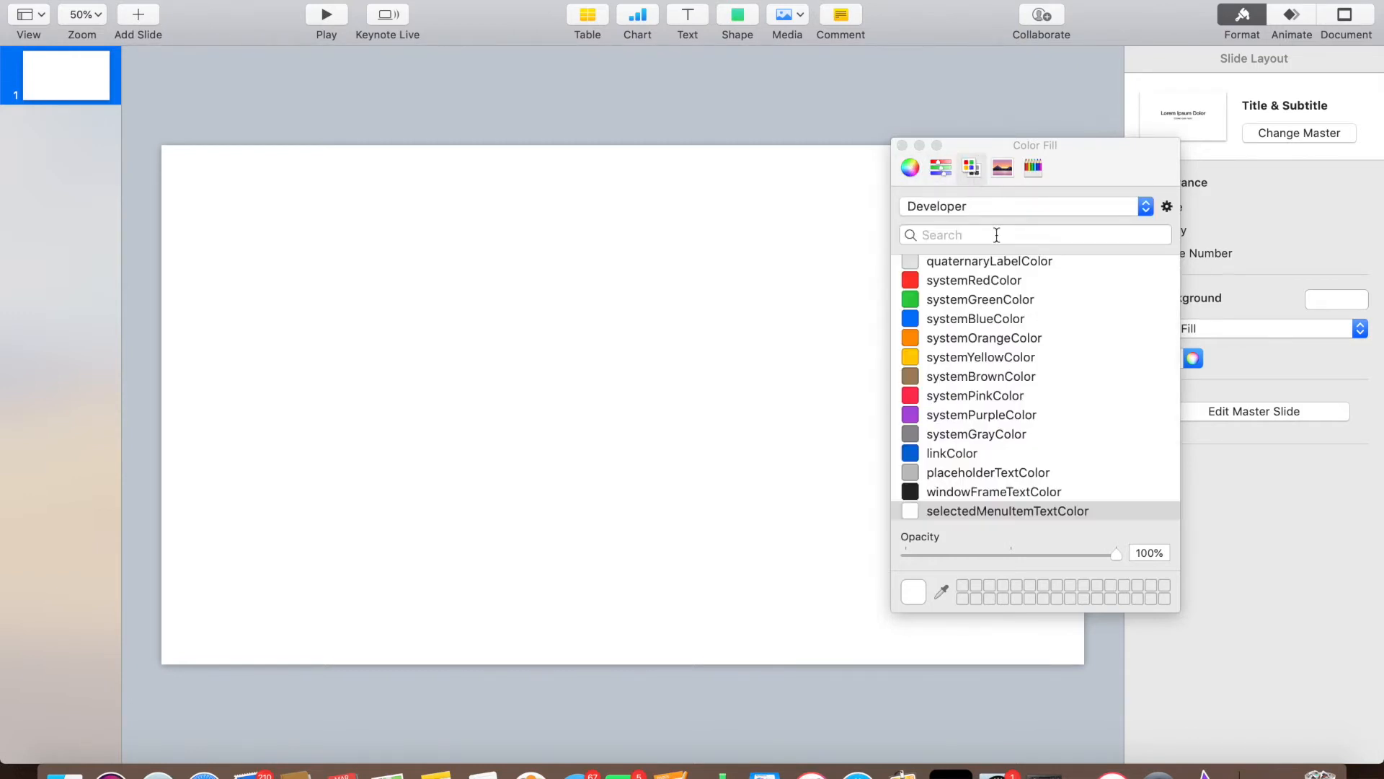
left_click(912, 300)
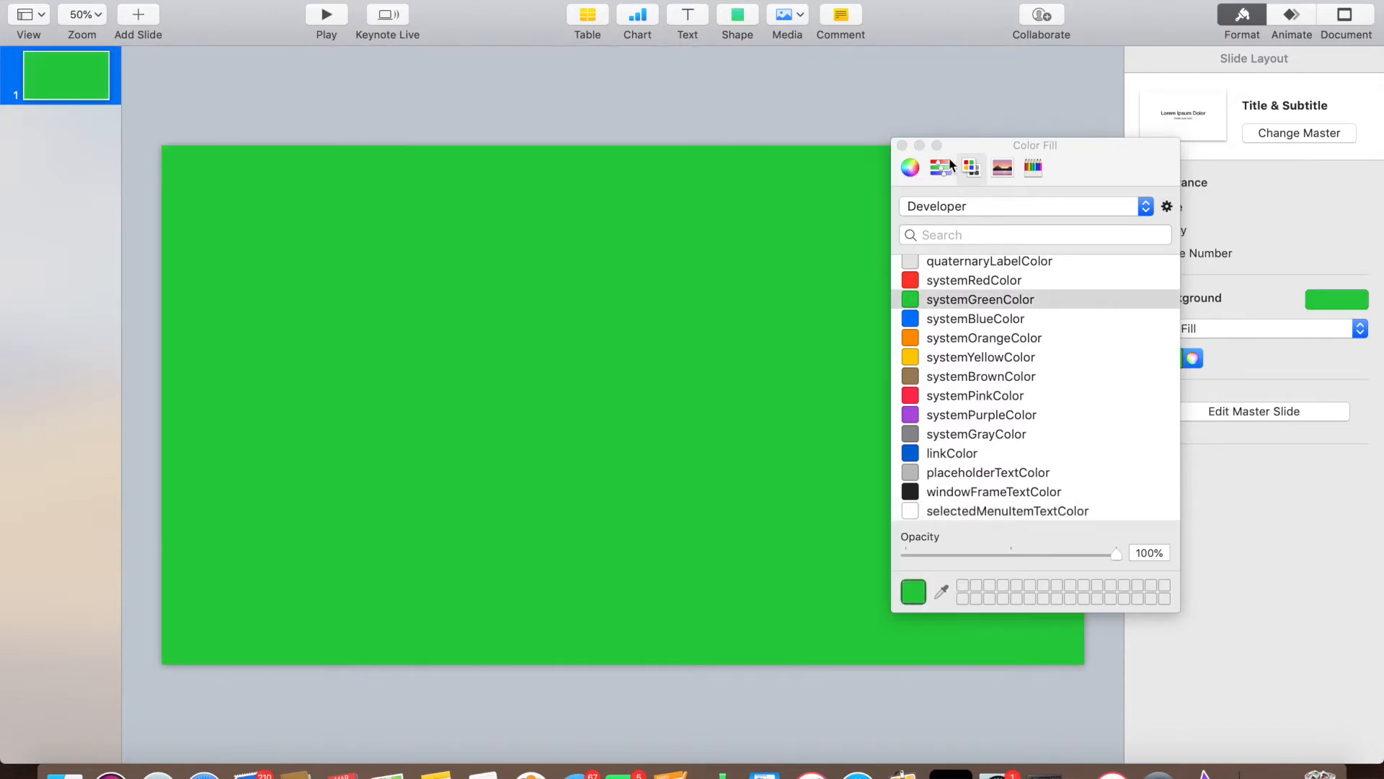
left_click(902, 145)
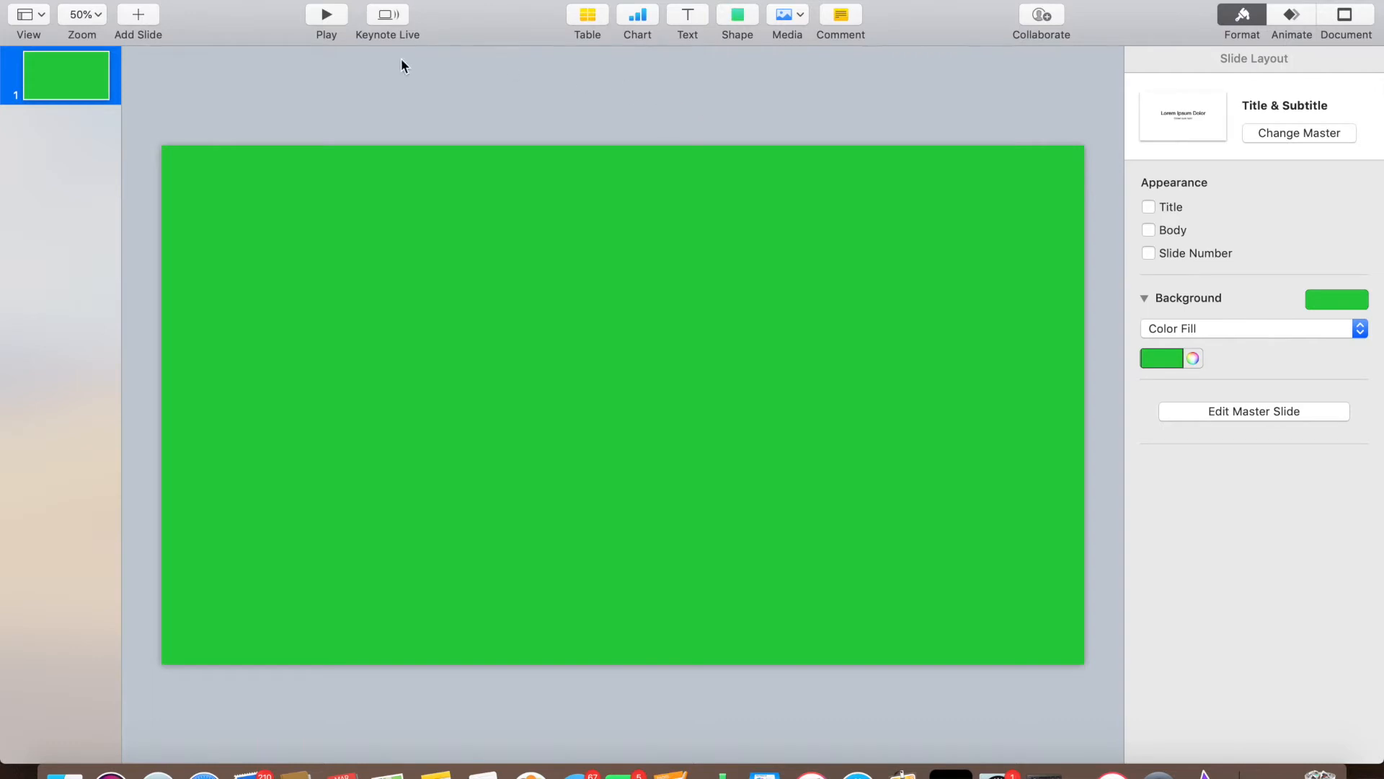
Step: Insert the image bell.png from the recent files onto the green slide
left_click(801, 16)
left_click(828, 149)
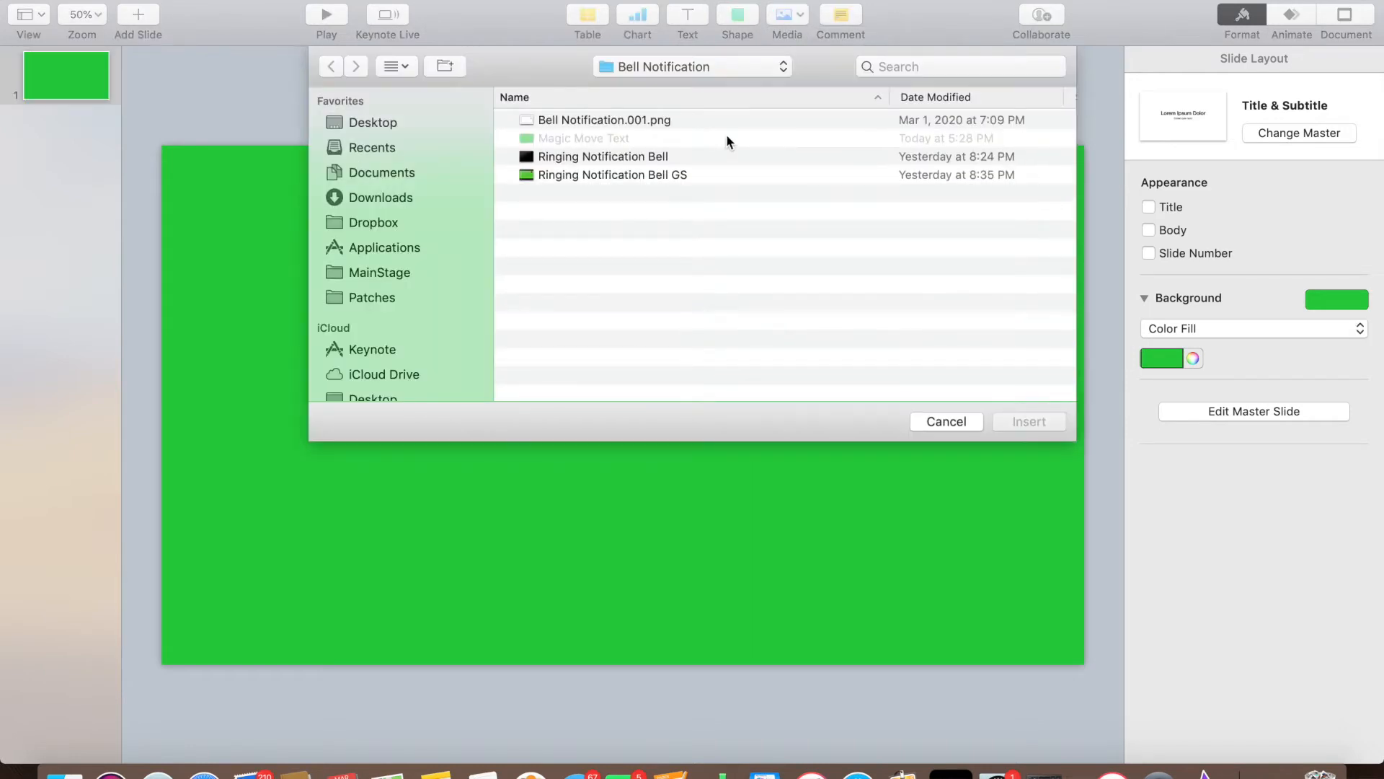
left_click(372, 149)
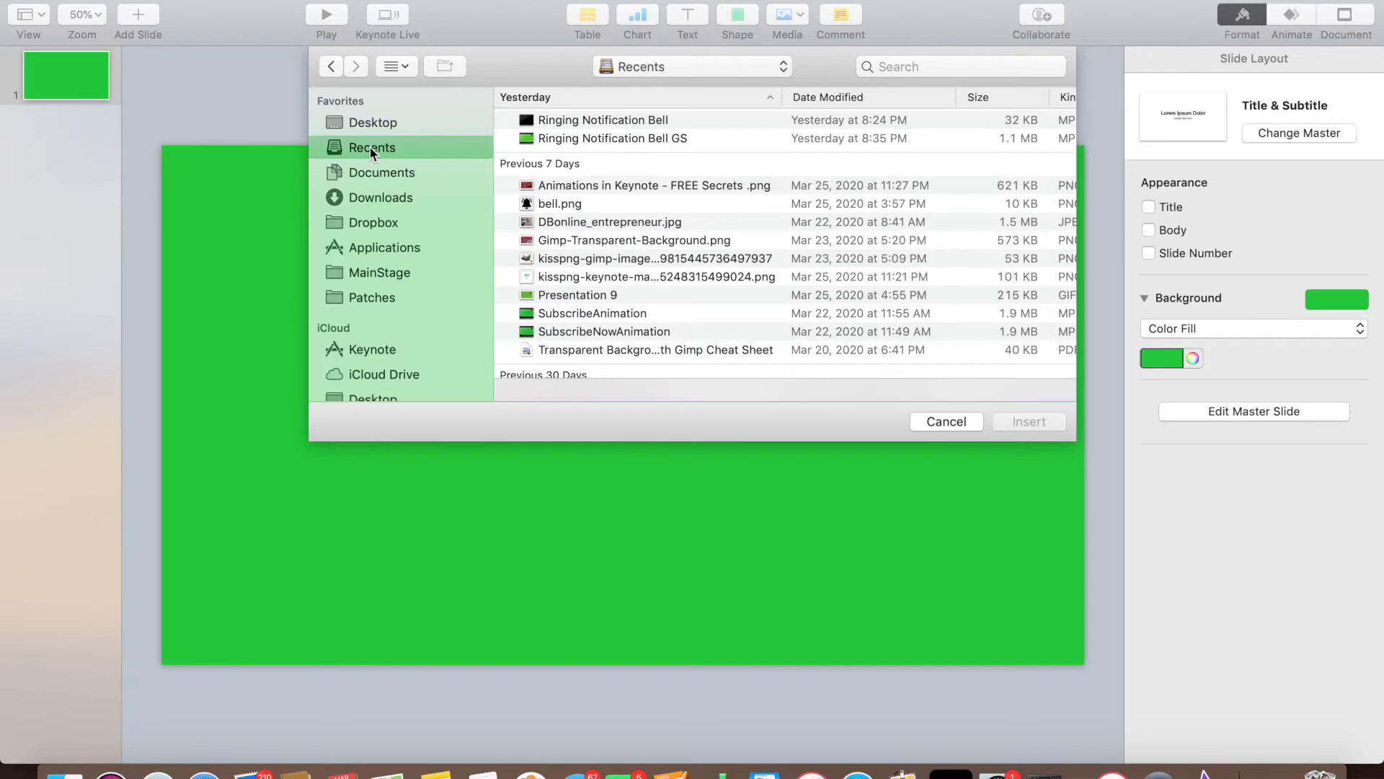
left_click(553, 202)
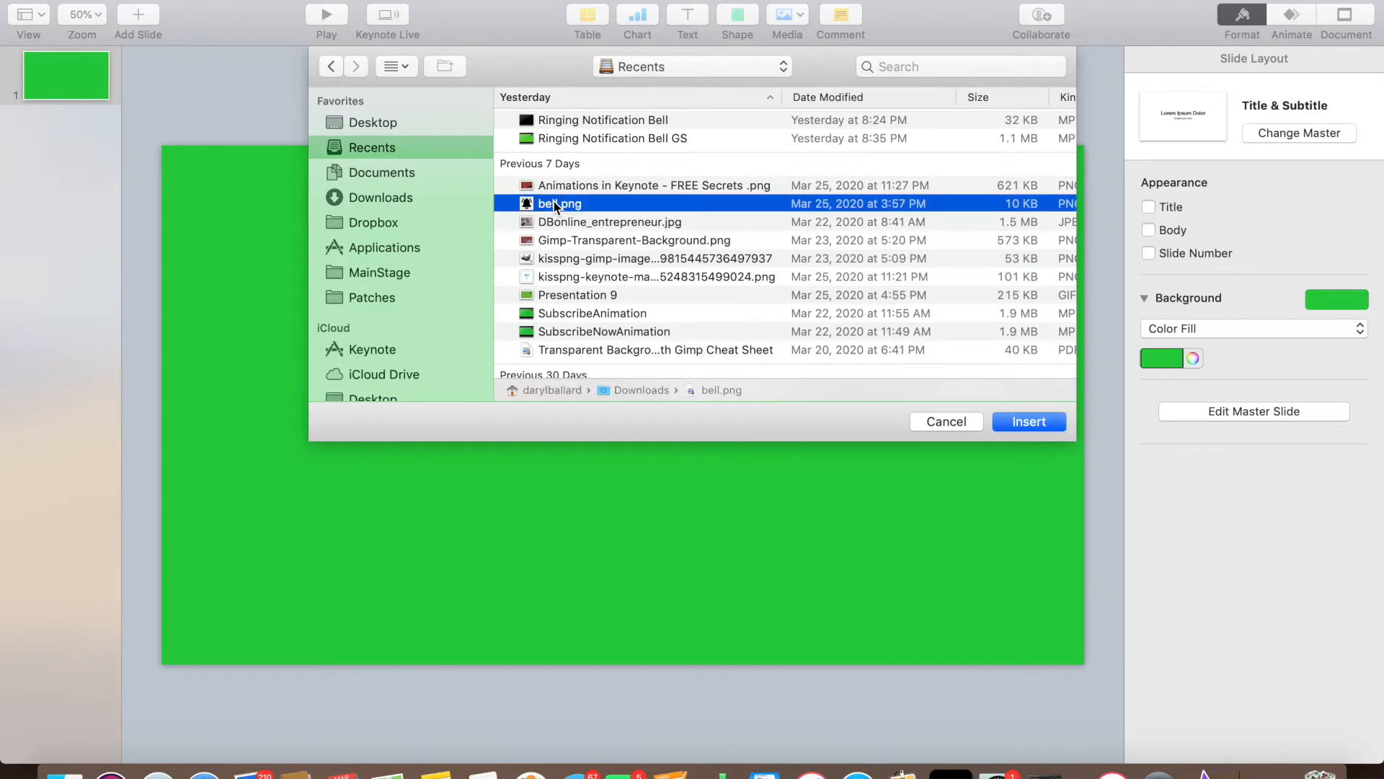
left_click(1027, 421)
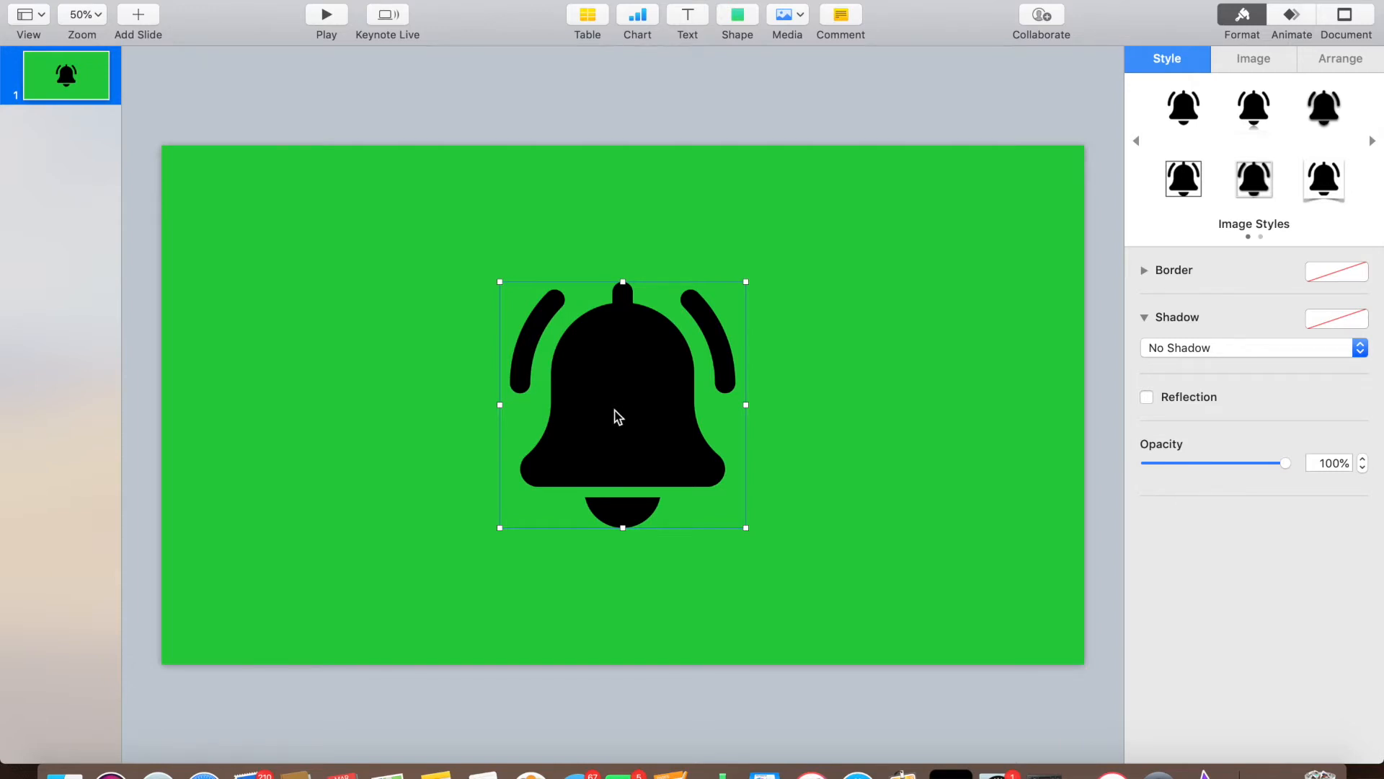
Step: Shrink the bell image to roughly 60% of its inserted size and place it near the slide's upper-right corner
left_click_drag(616, 410, 928, 297)
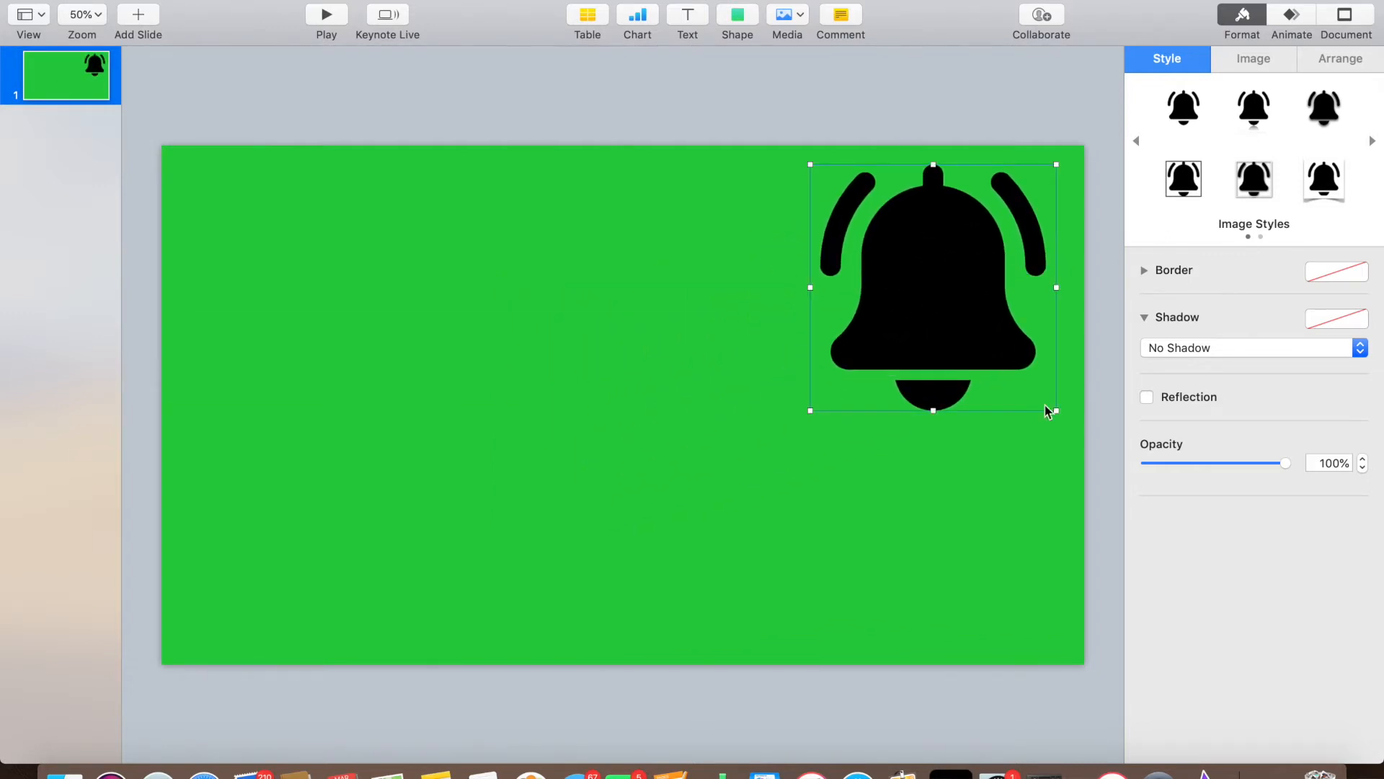
left_click_drag(1055, 410, 961, 316)
left_click_drag(880, 232, 937, 272)
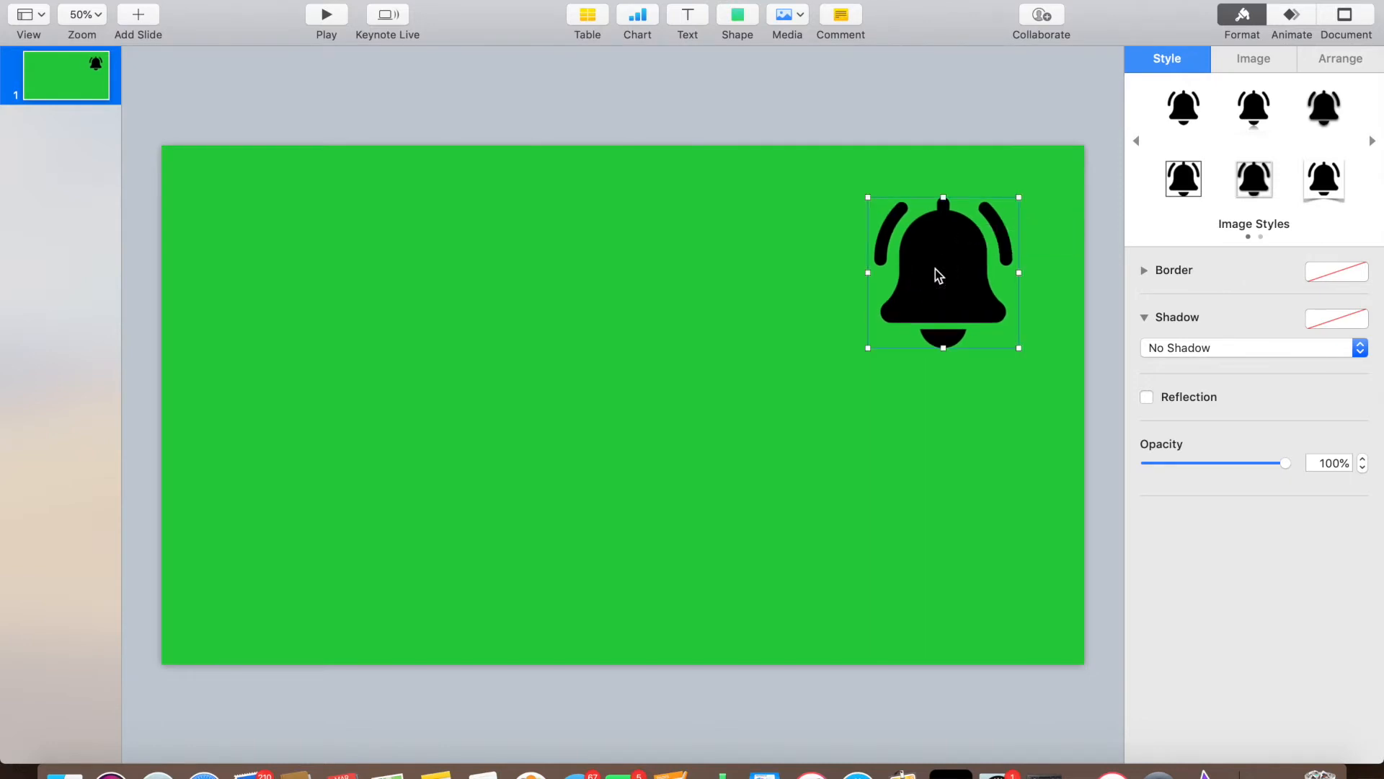
left_click_drag(938, 276, 924, 277)
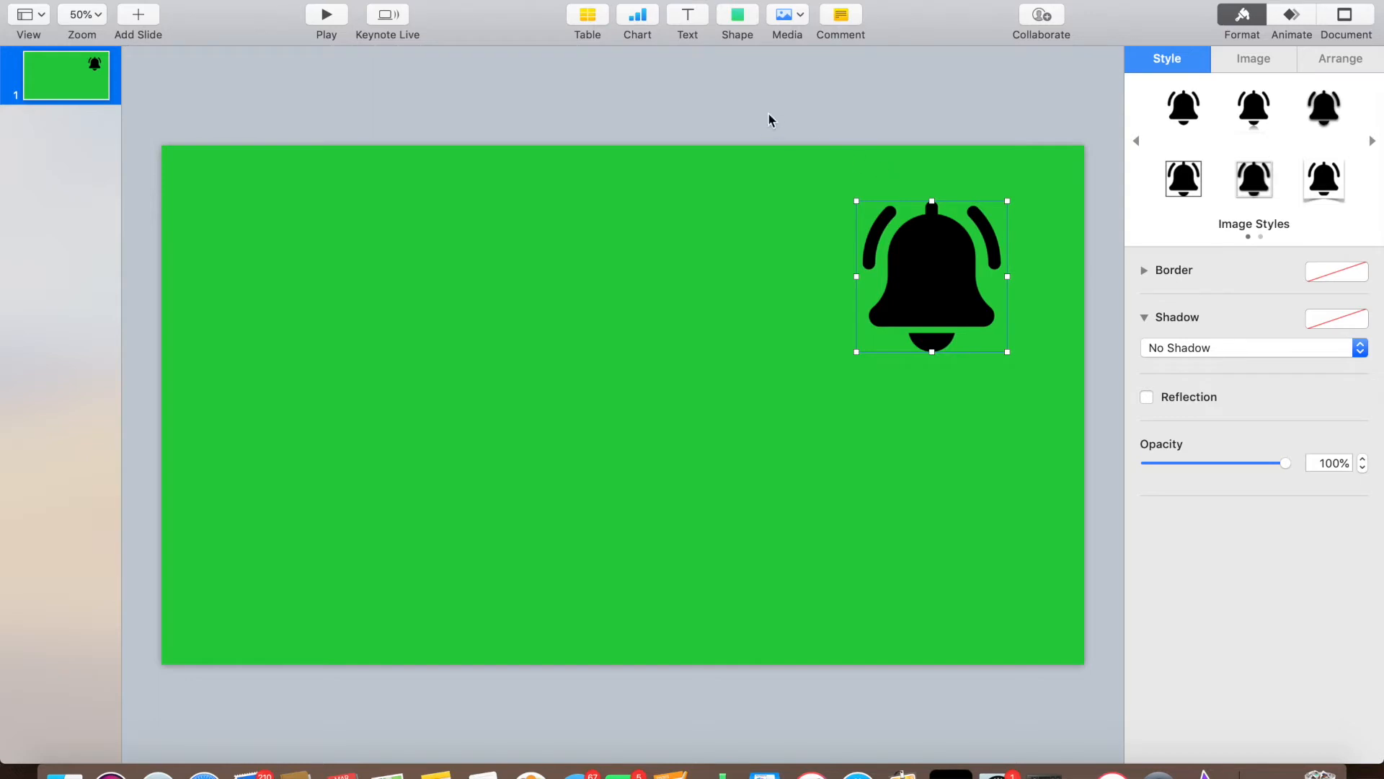
Step: Copy the bell slide and paste it five times to make six identical slides
right_click(72, 81)
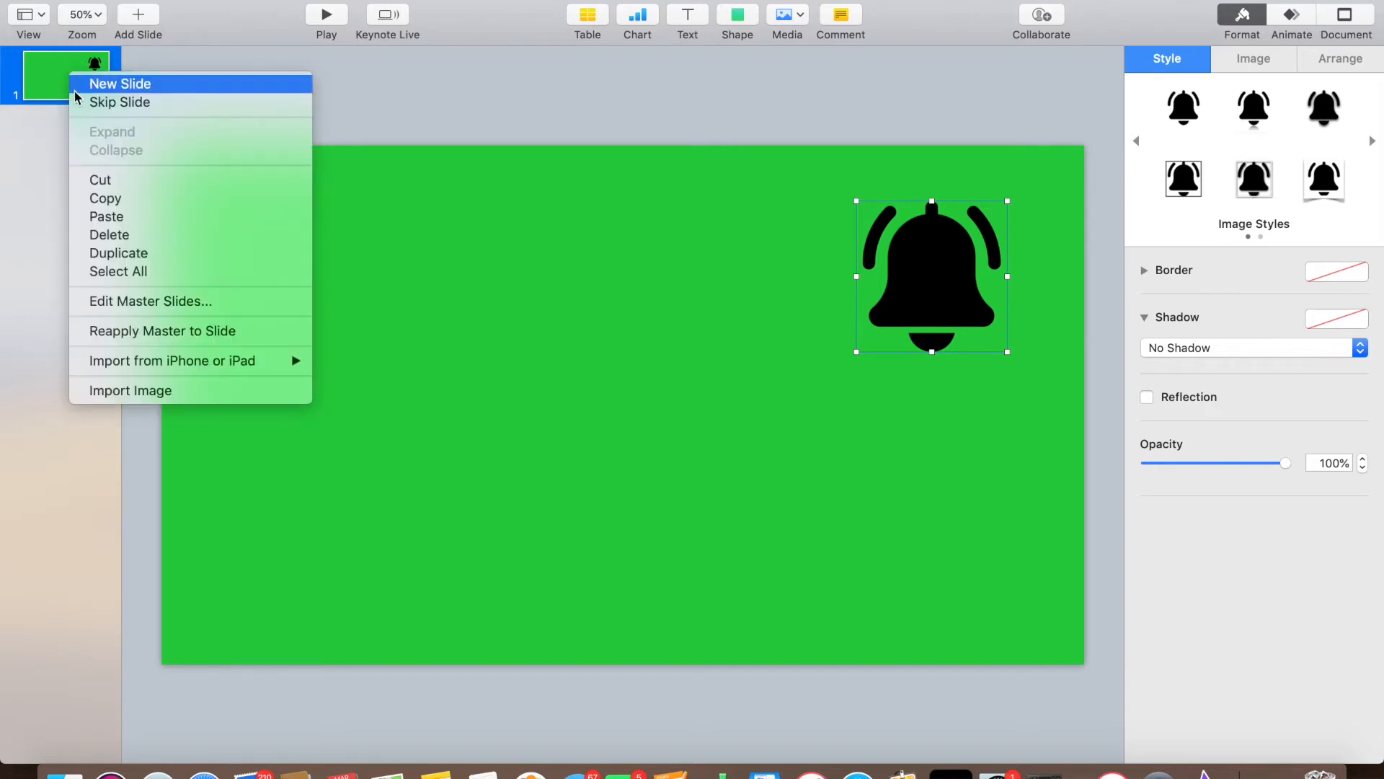
left_click(113, 202)
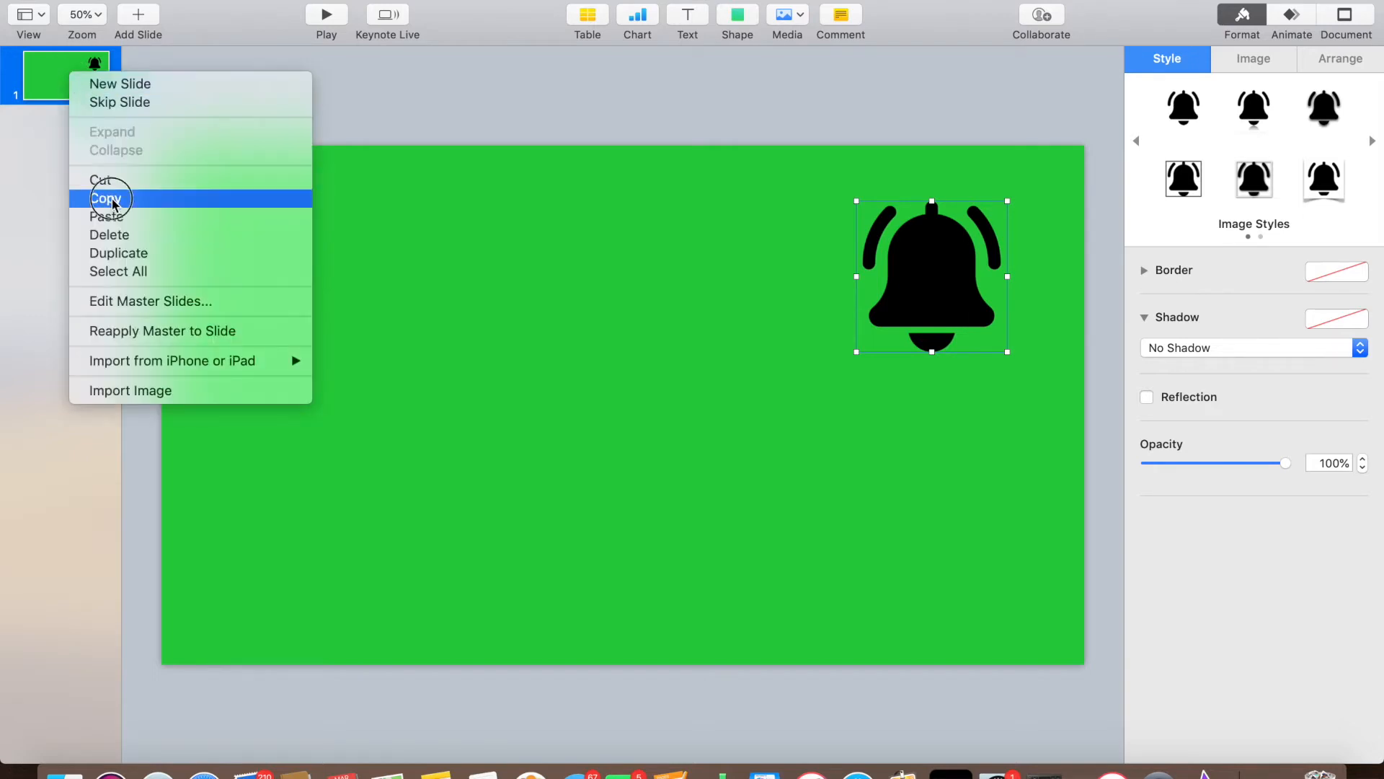
right_click(62, 83)
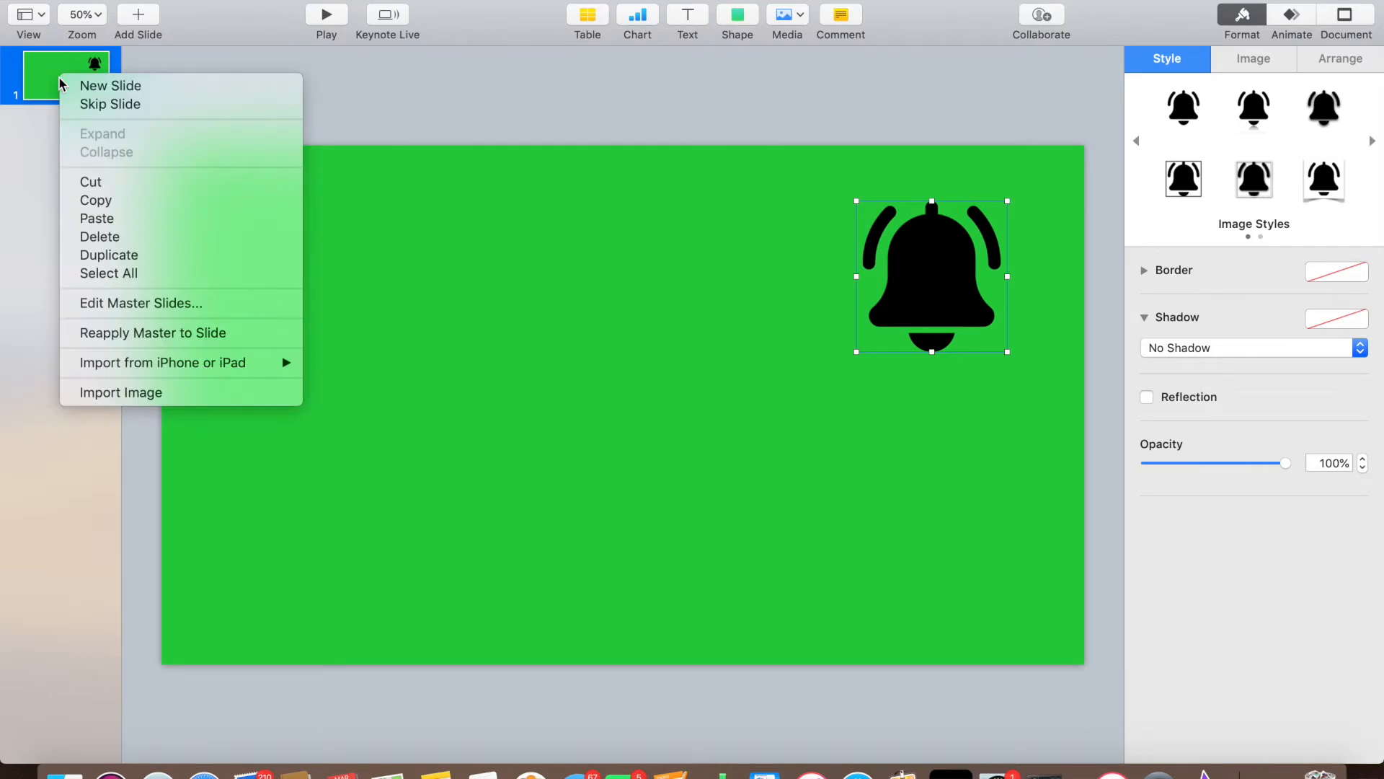
left_click(92, 216)
right_click(68, 138)
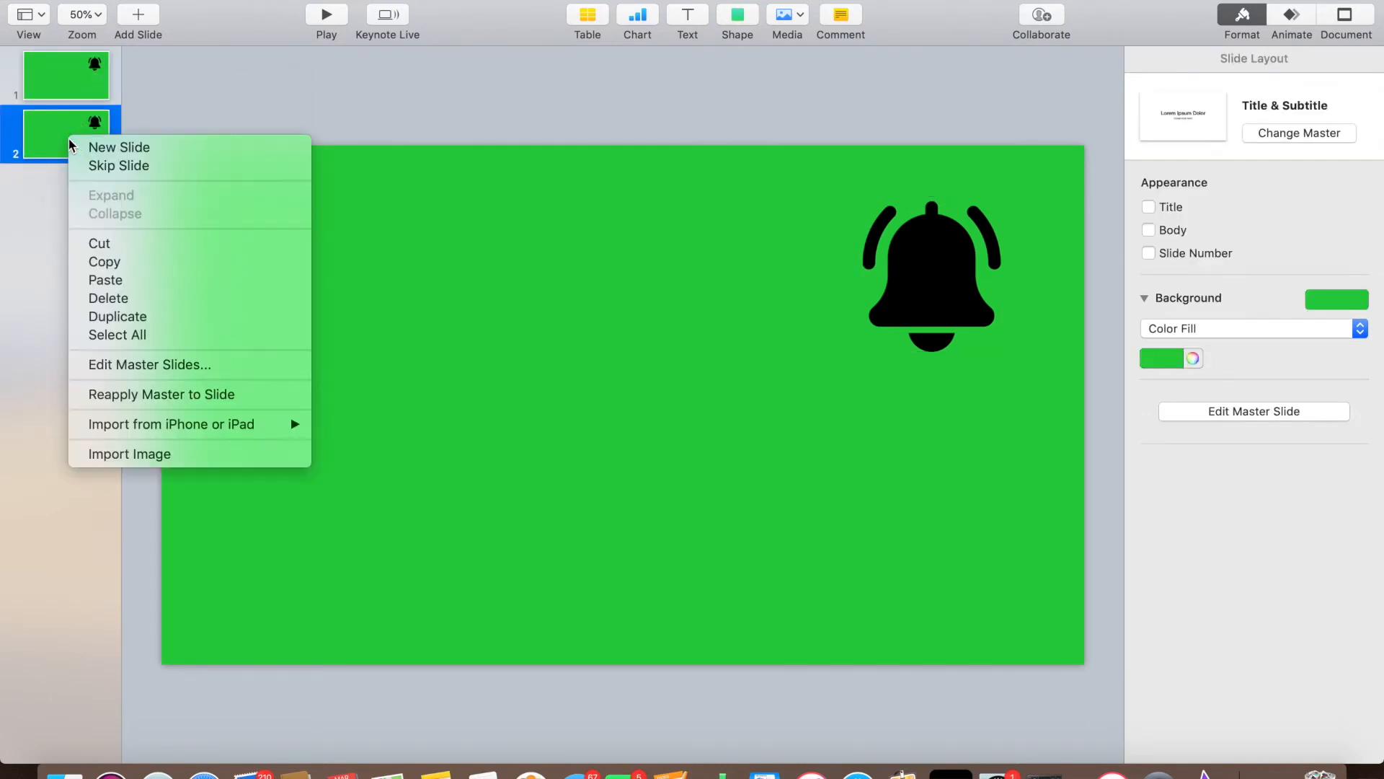
left_click(116, 285)
right_click(75, 190)
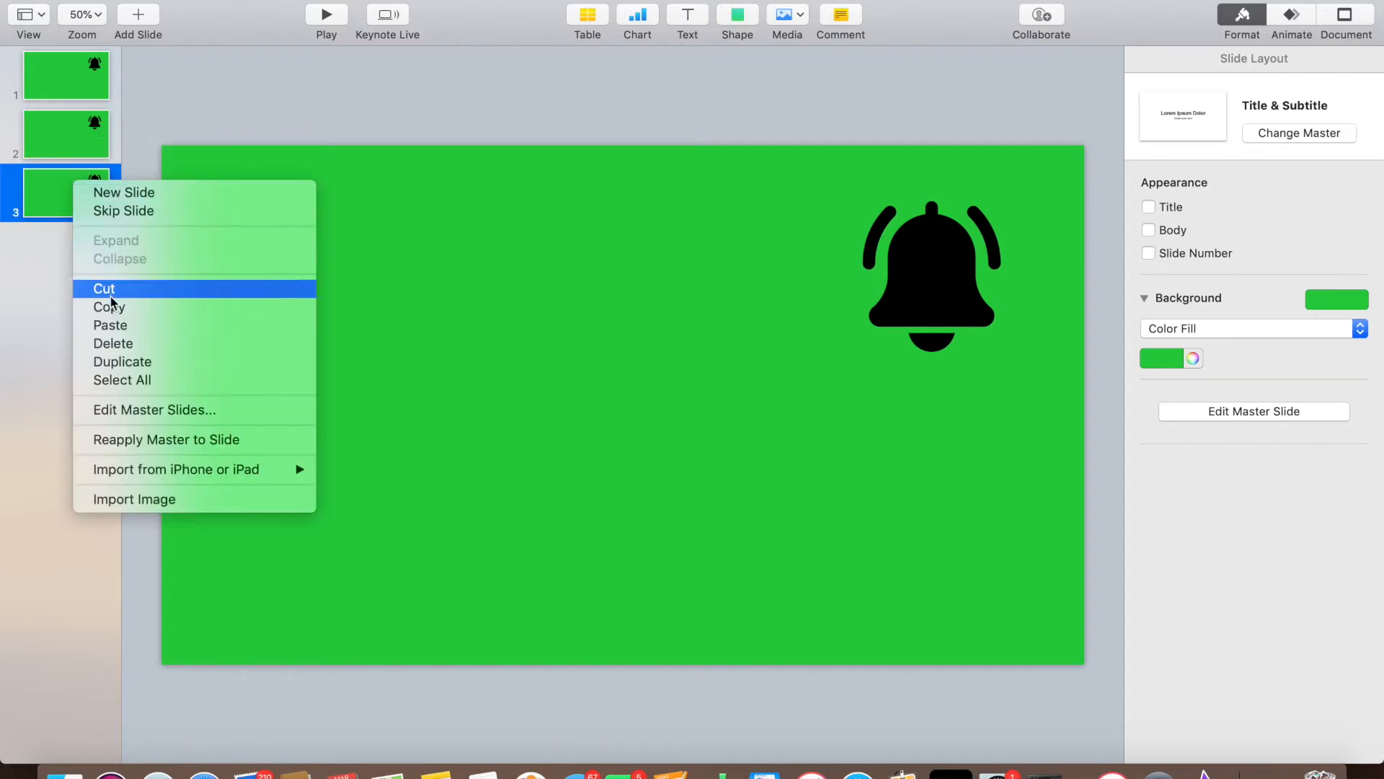
left_click(110, 325)
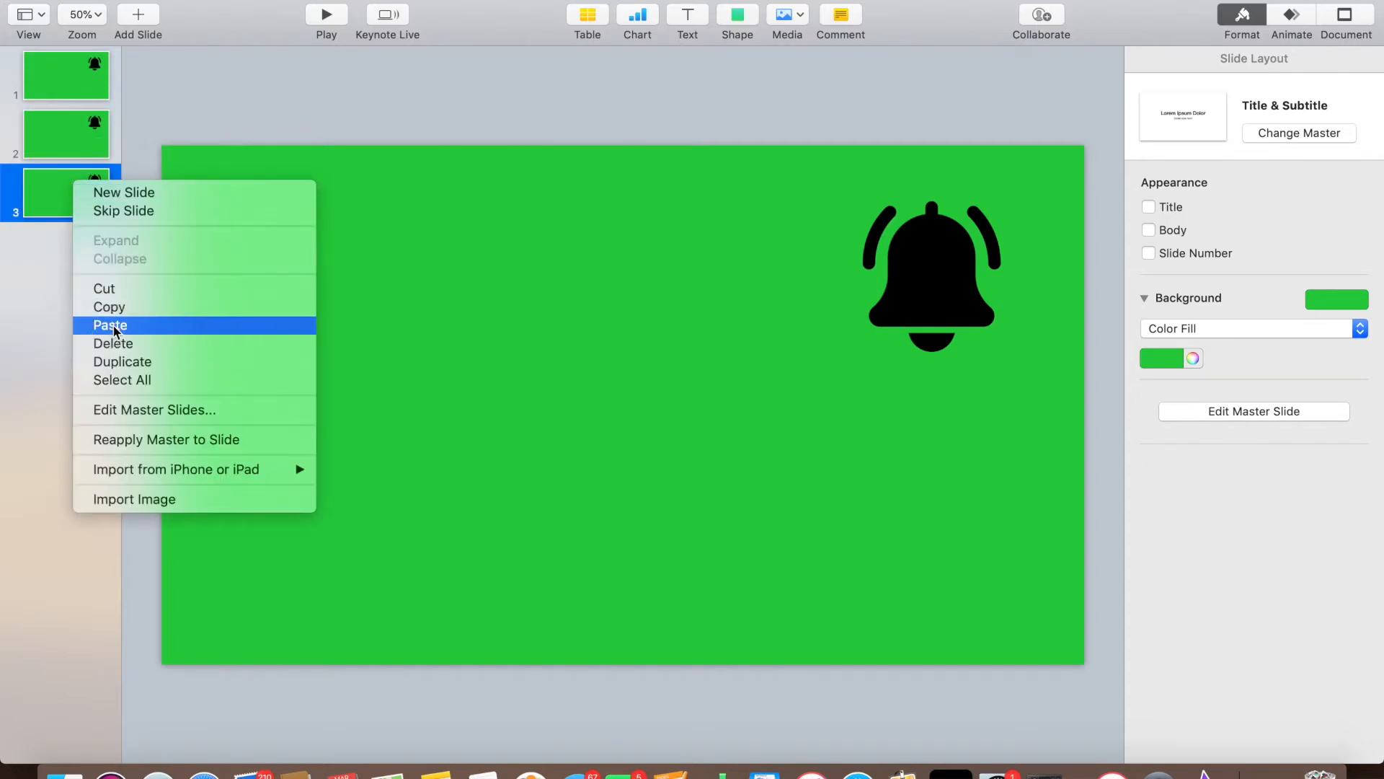
right_click(70, 257)
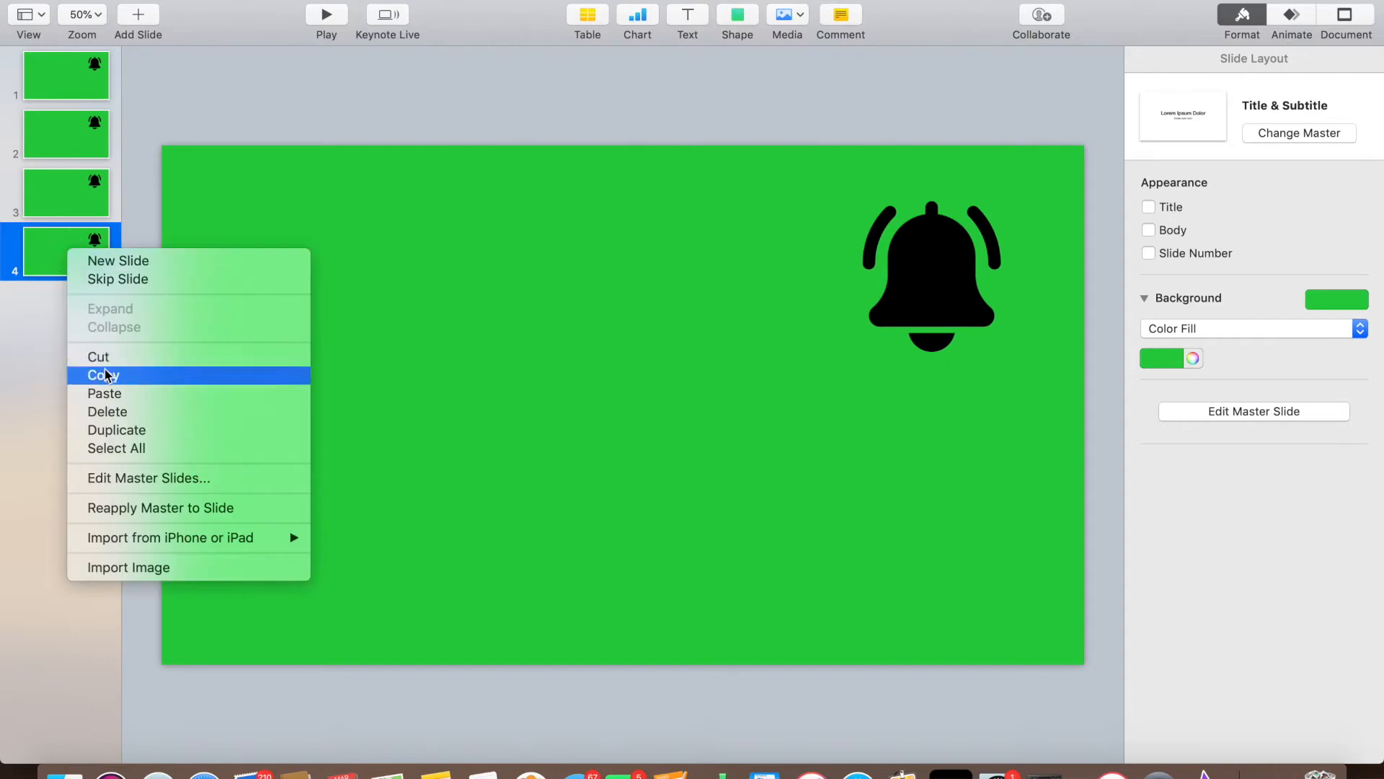
left_click(108, 395)
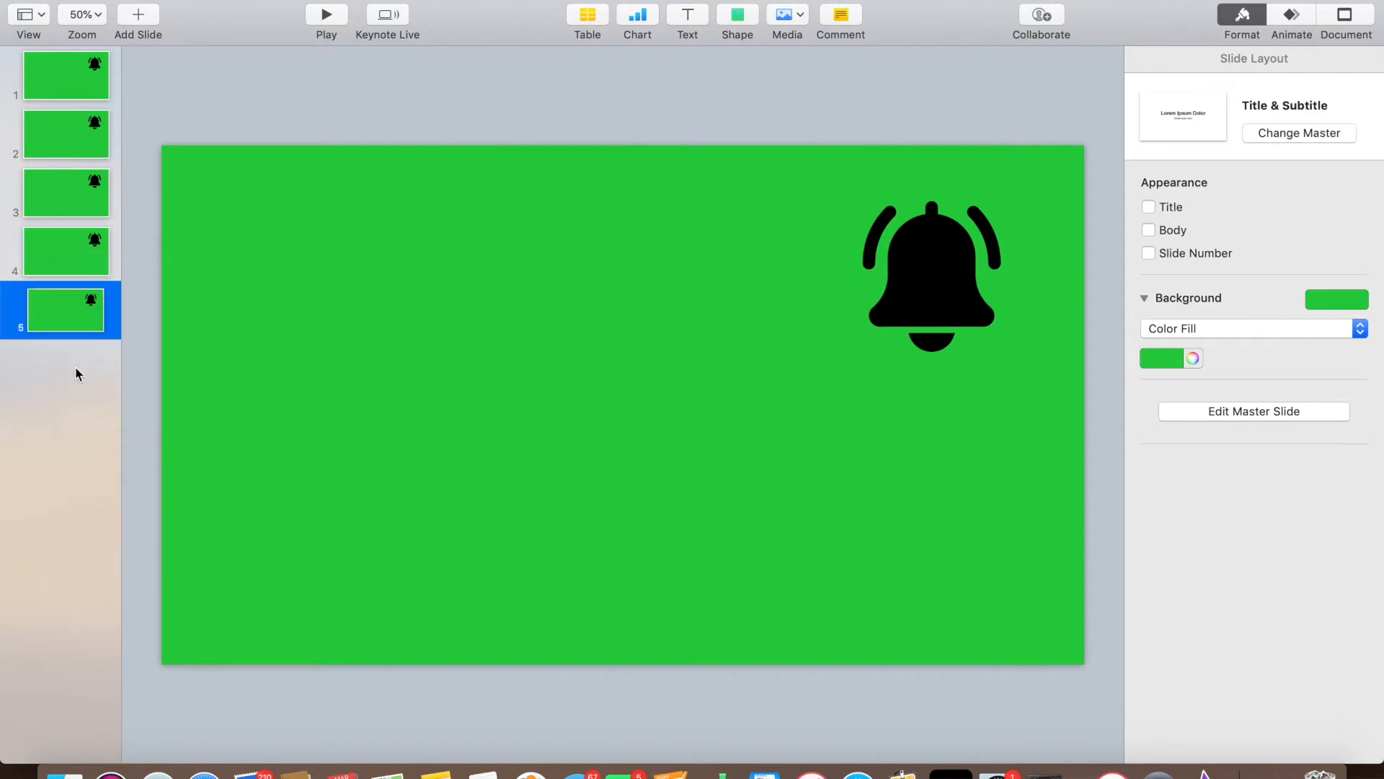
right_click(71, 309)
left_click(116, 450)
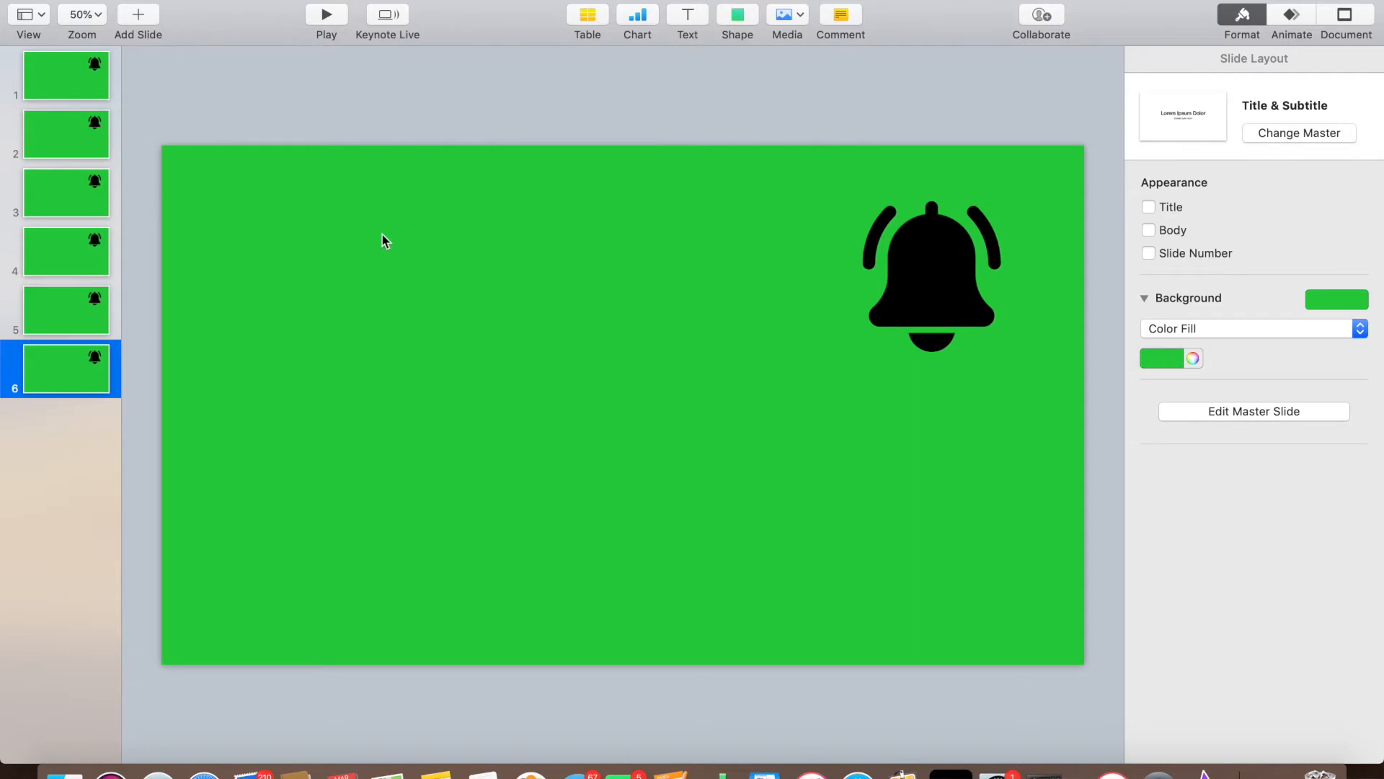
Step: Rotate the bell image on slide 2 to an angle of 25°
left_click(73, 138)
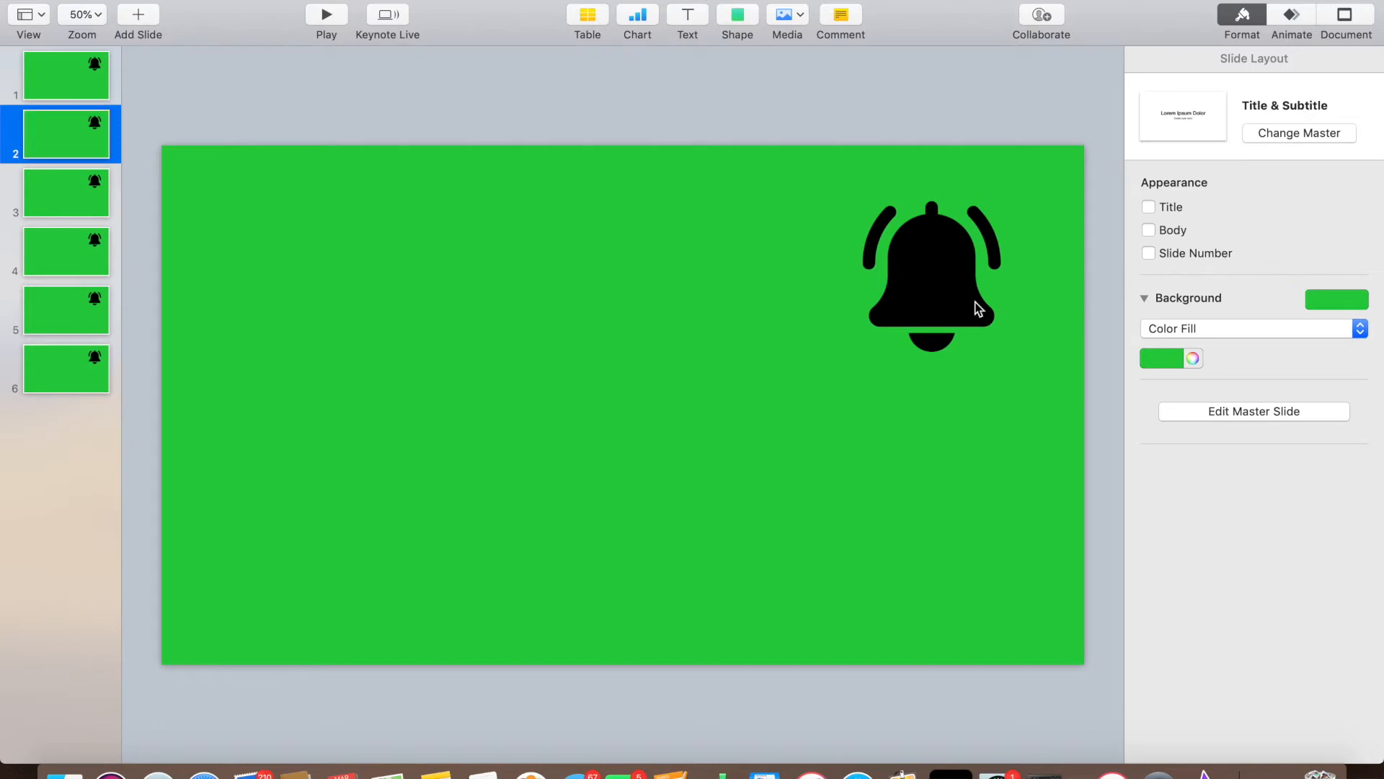
left_click(933, 280)
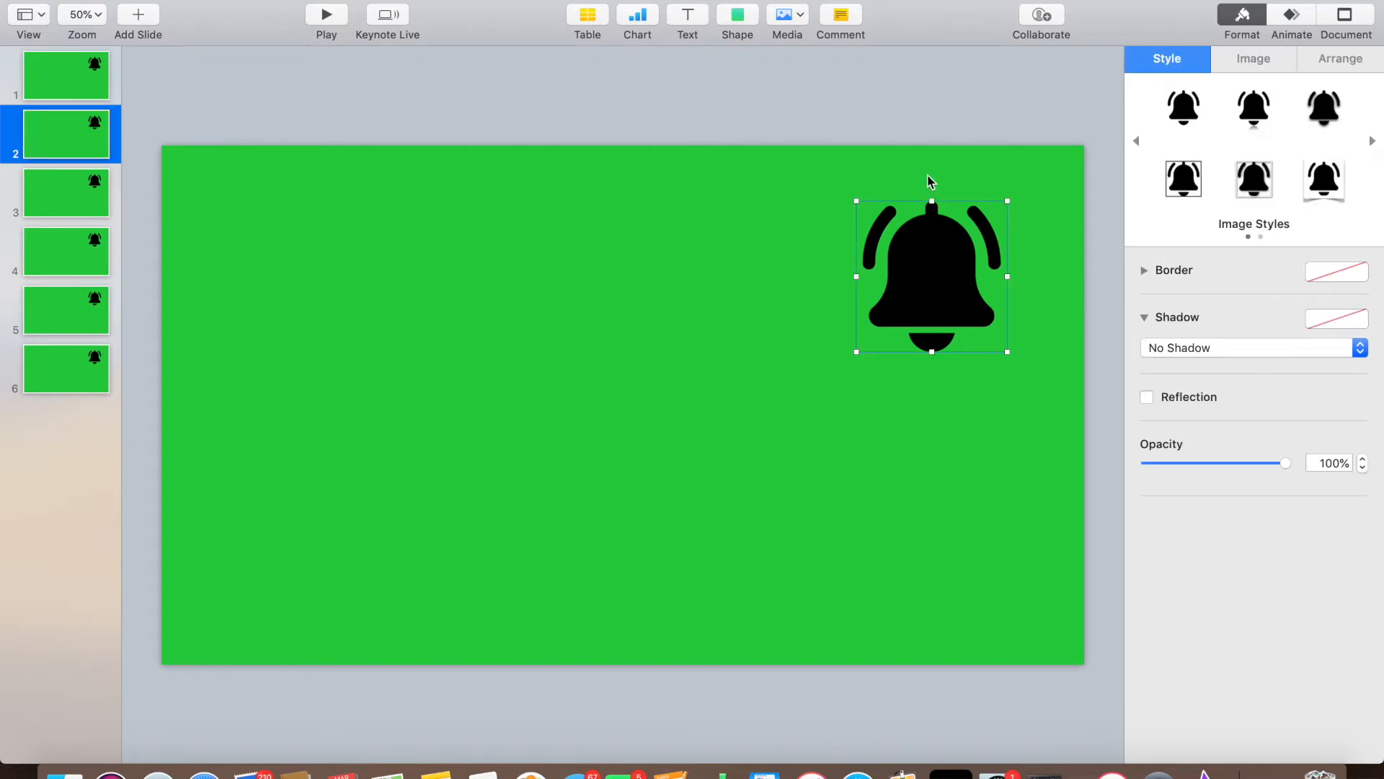
left_click(1342, 61)
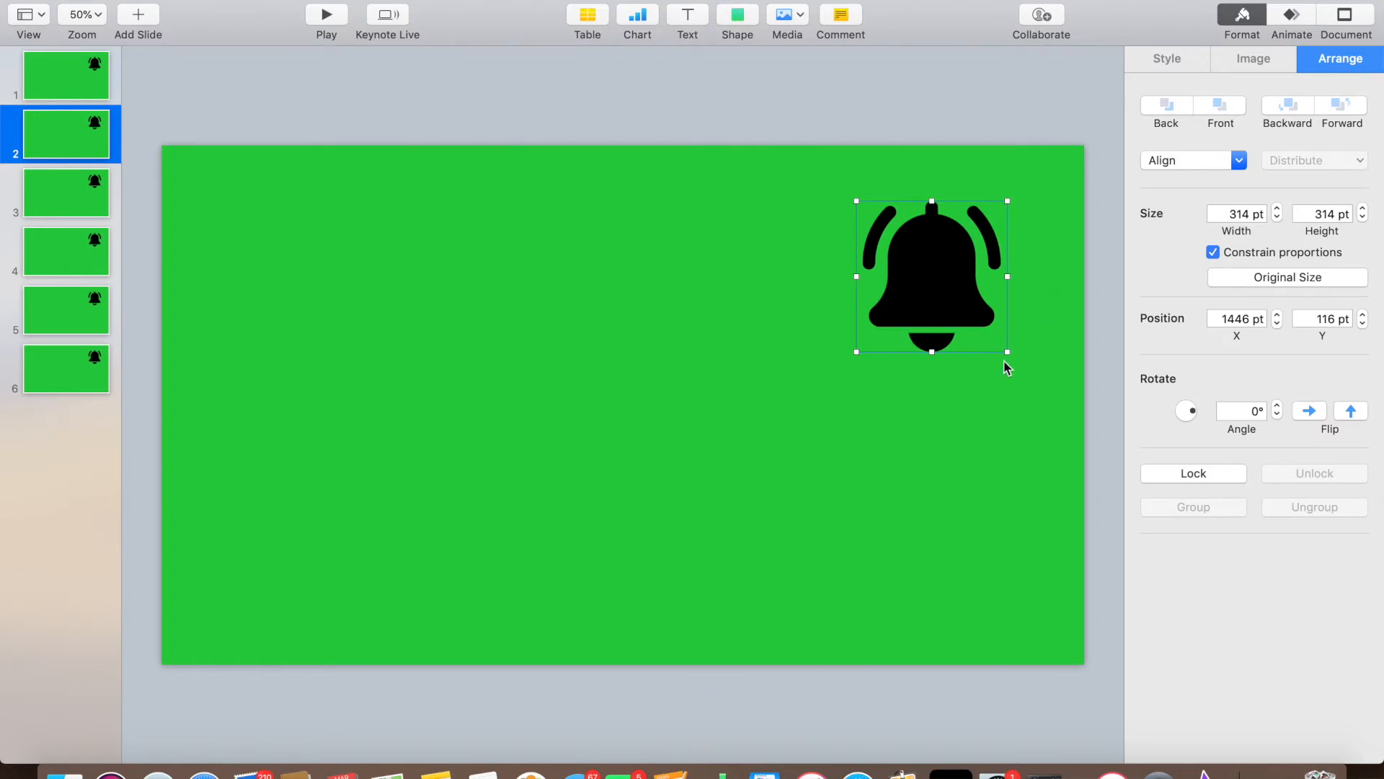
left_click(1277, 406)
left_click(1277, 406)
left_click(1277, 406)
left_click(1277, 406)
left_click(1276, 406)
left_click(1277, 406)
left_click(1277, 406)
left_click(1277, 406)
left_click(1277, 406)
left_click(1276, 406)
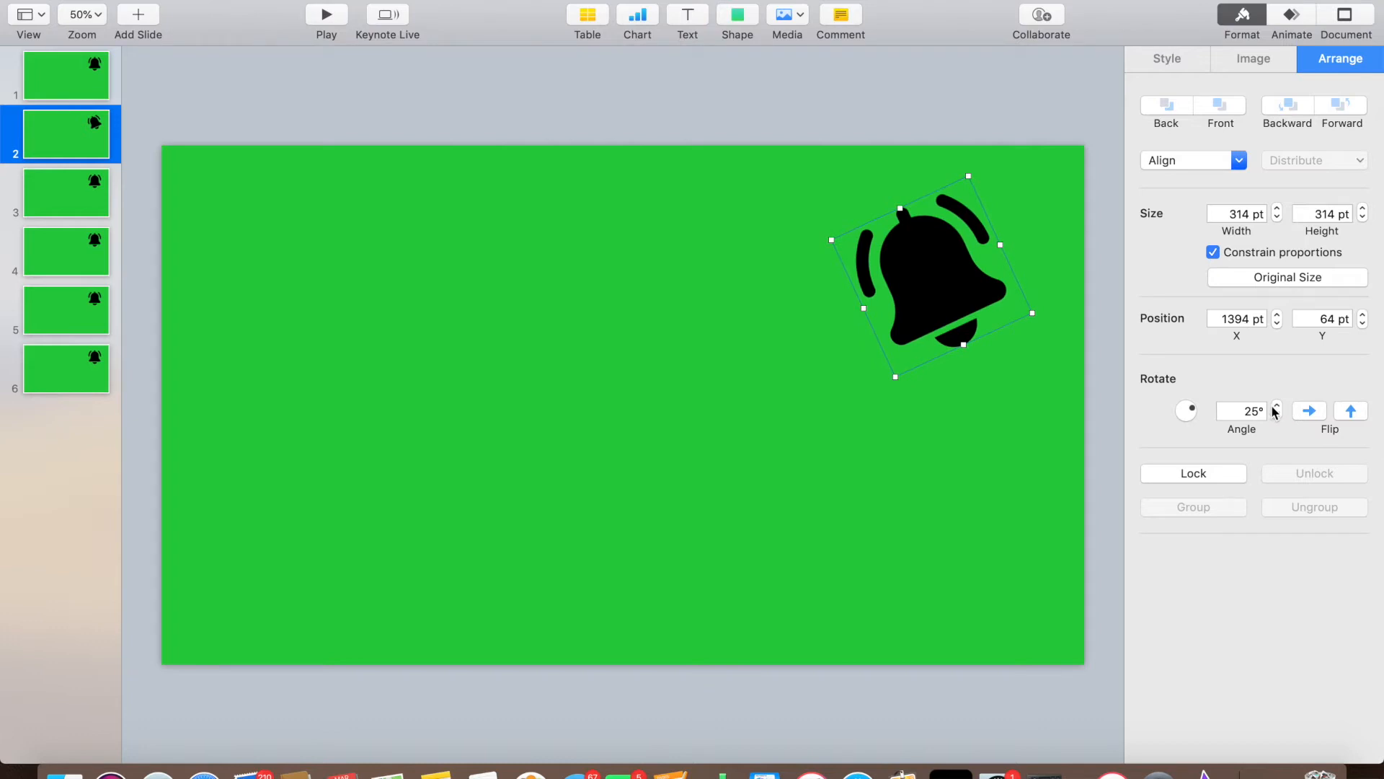
Step: Rotate the bell image on slide 3 the opposite way to an angle of 335°
left_click(67, 201)
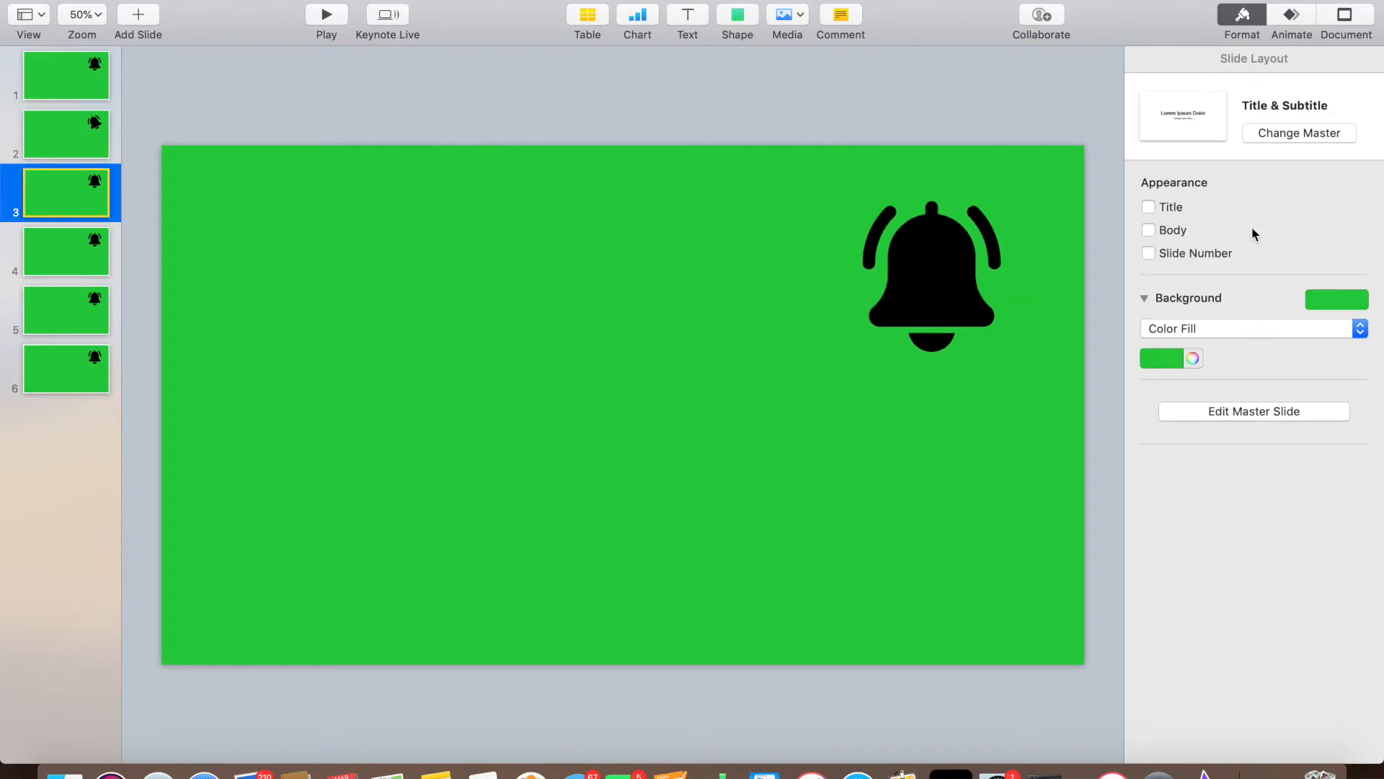
left_click(940, 272)
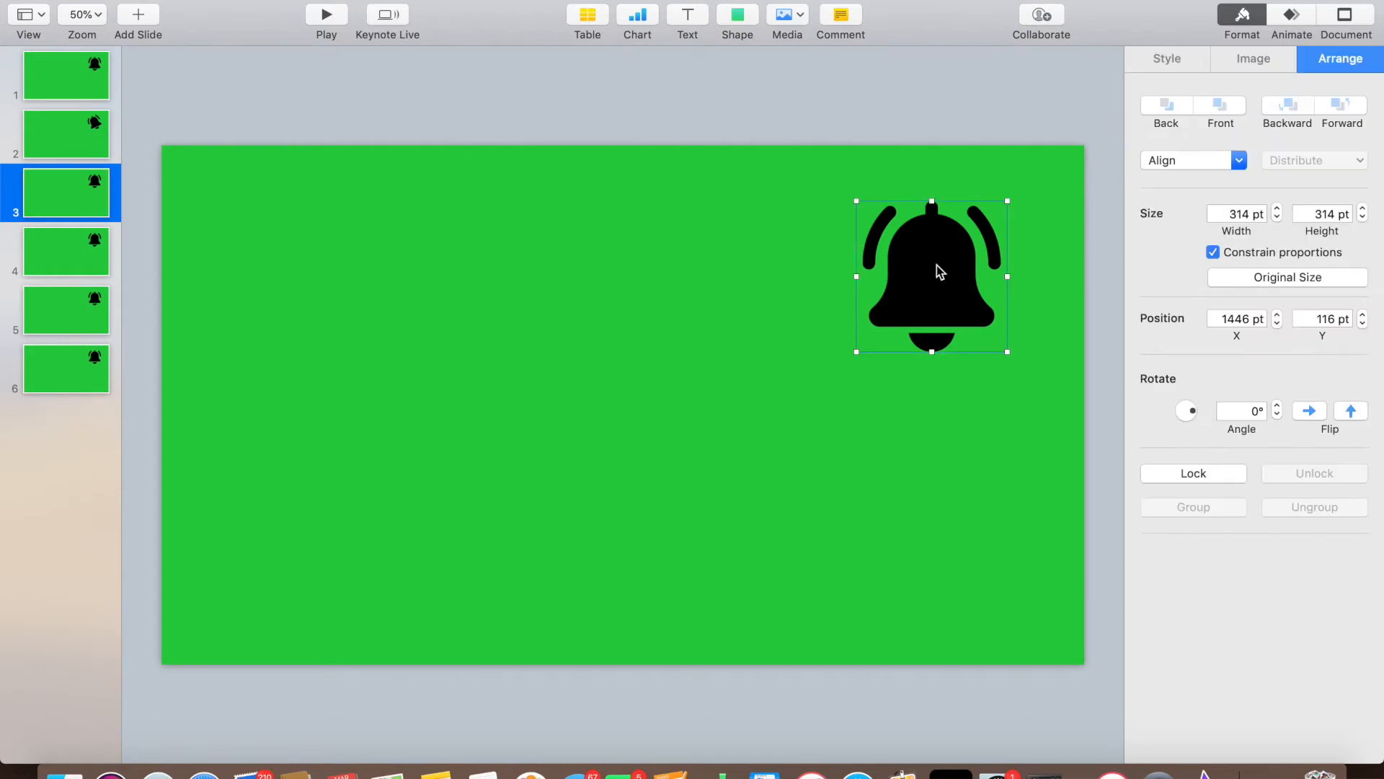
left_click(1279, 406)
left_click(1278, 415)
left_click(1278, 415)
left_click(1279, 415)
left_click(1279, 415)
left_click(1278, 415)
left_click(1278, 415)
left_click(1279, 415)
left_click(1279, 414)
left_click(1278, 415)
left_click(1278, 415)
left_click(1278, 414)
left_click(1278, 414)
left_click(1279, 415)
left_click(1278, 414)
left_click(1278, 415)
left_click(1278, 415)
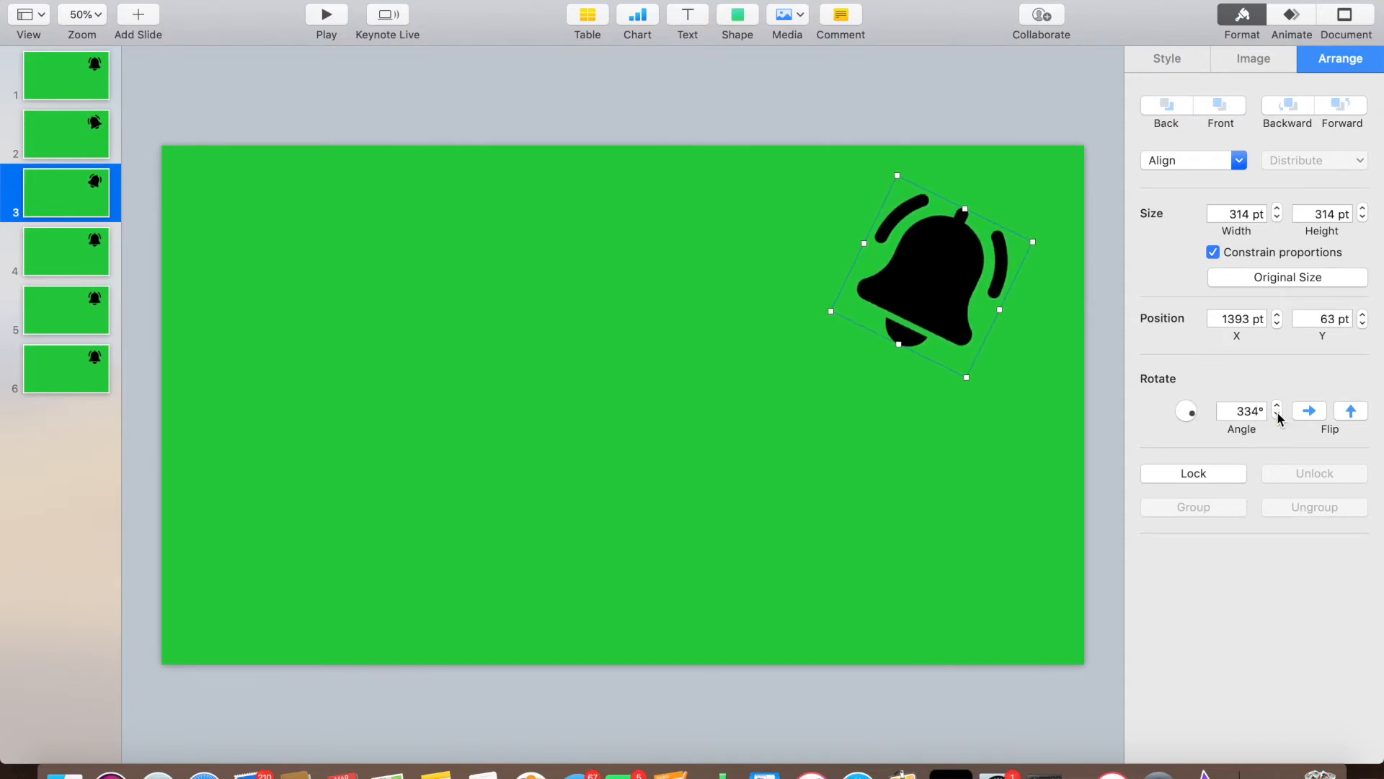
left_click(1278, 406)
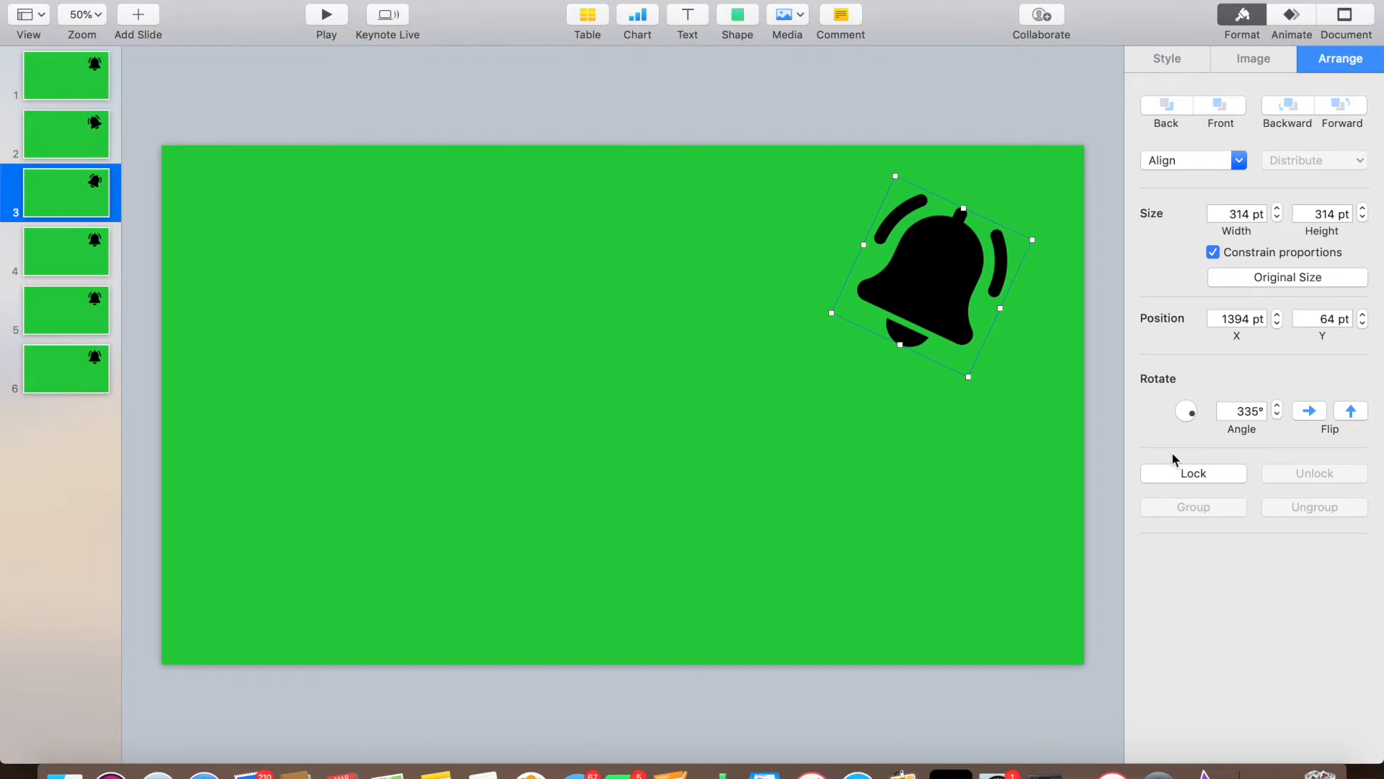
Step: Rotate the bell image on slide 4 to an angle of 25°
left_click(72, 258)
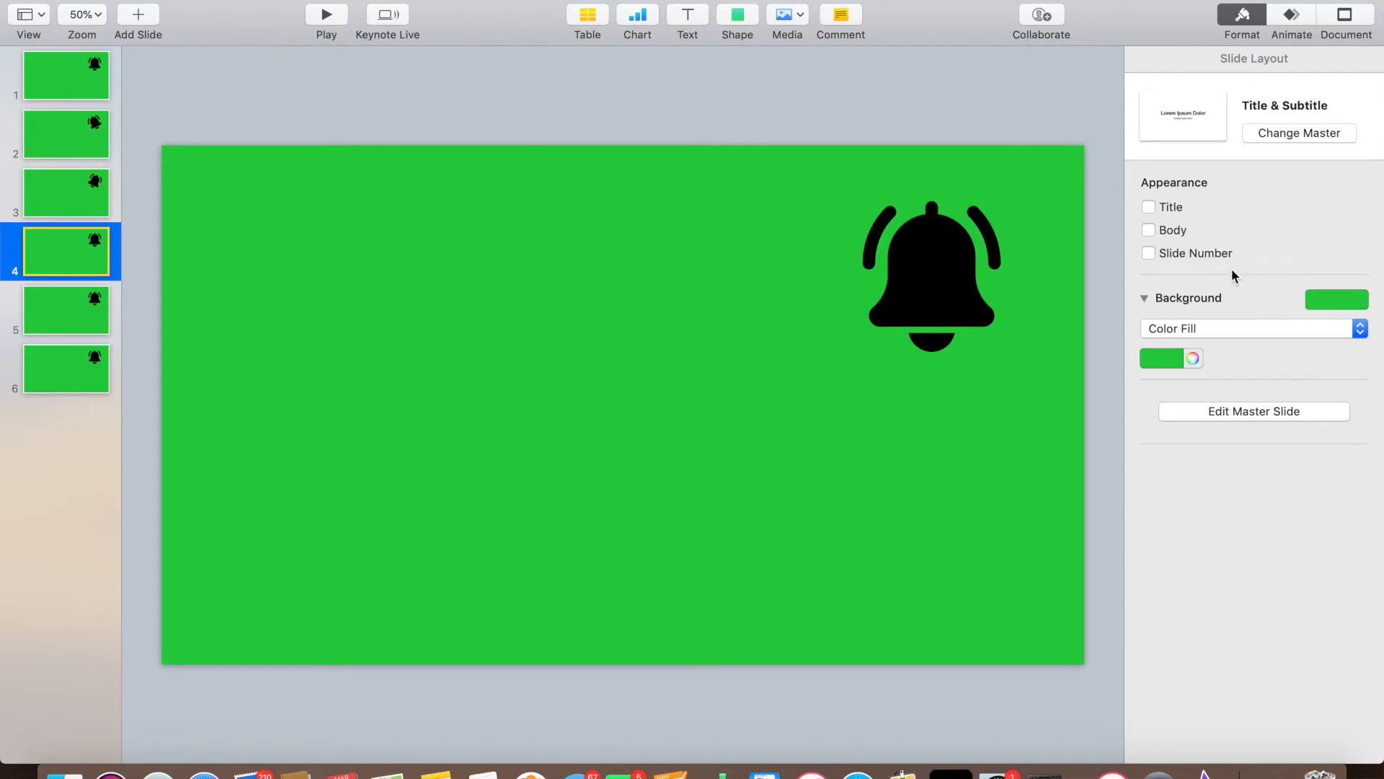
left_click(947, 280)
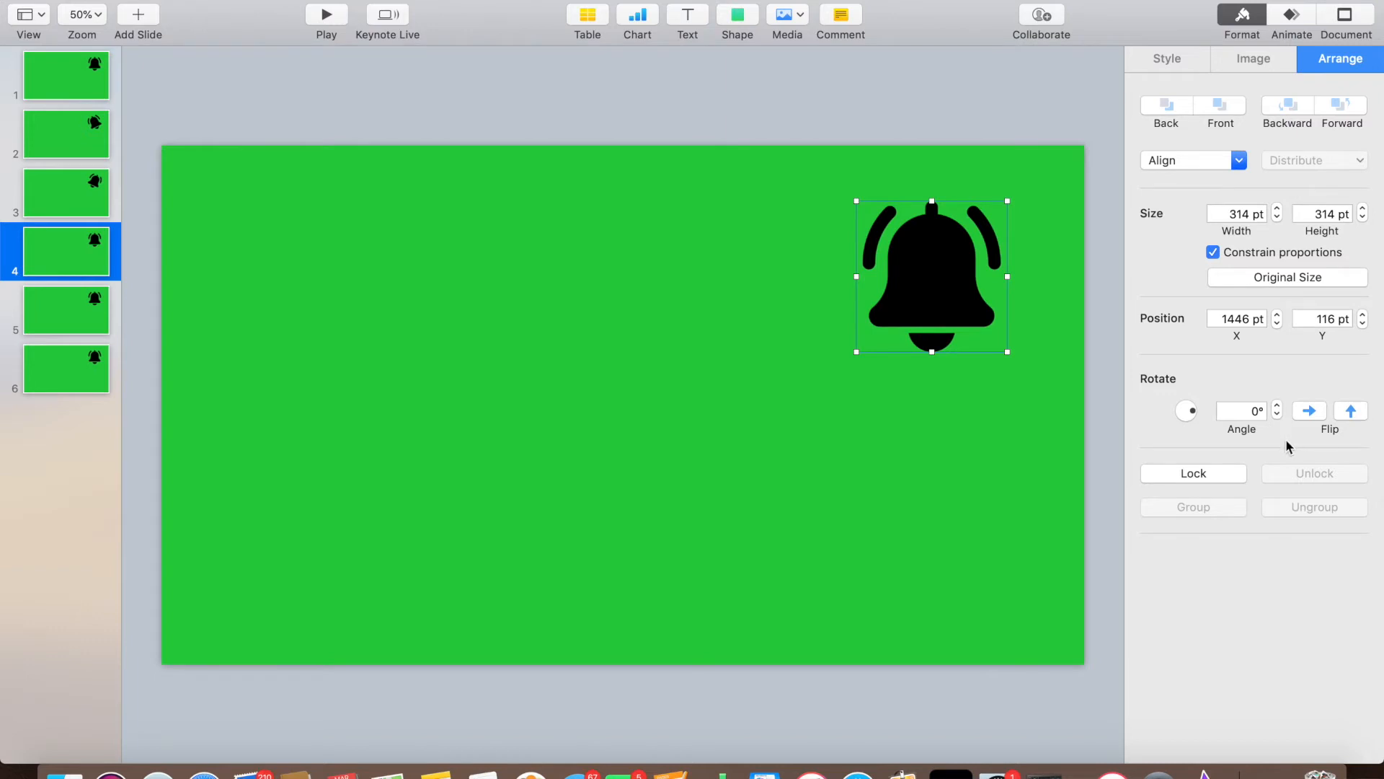
left_click(1277, 416)
left_click(1278, 407)
left_click(1278, 407)
left_click(1277, 408)
left_click(1278, 407)
left_click(1278, 408)
left_click(1277, 407)
left_click(1277, 408)
left_click(1278, 407)
left_click(1278, 407)
left_click(1277, 408)
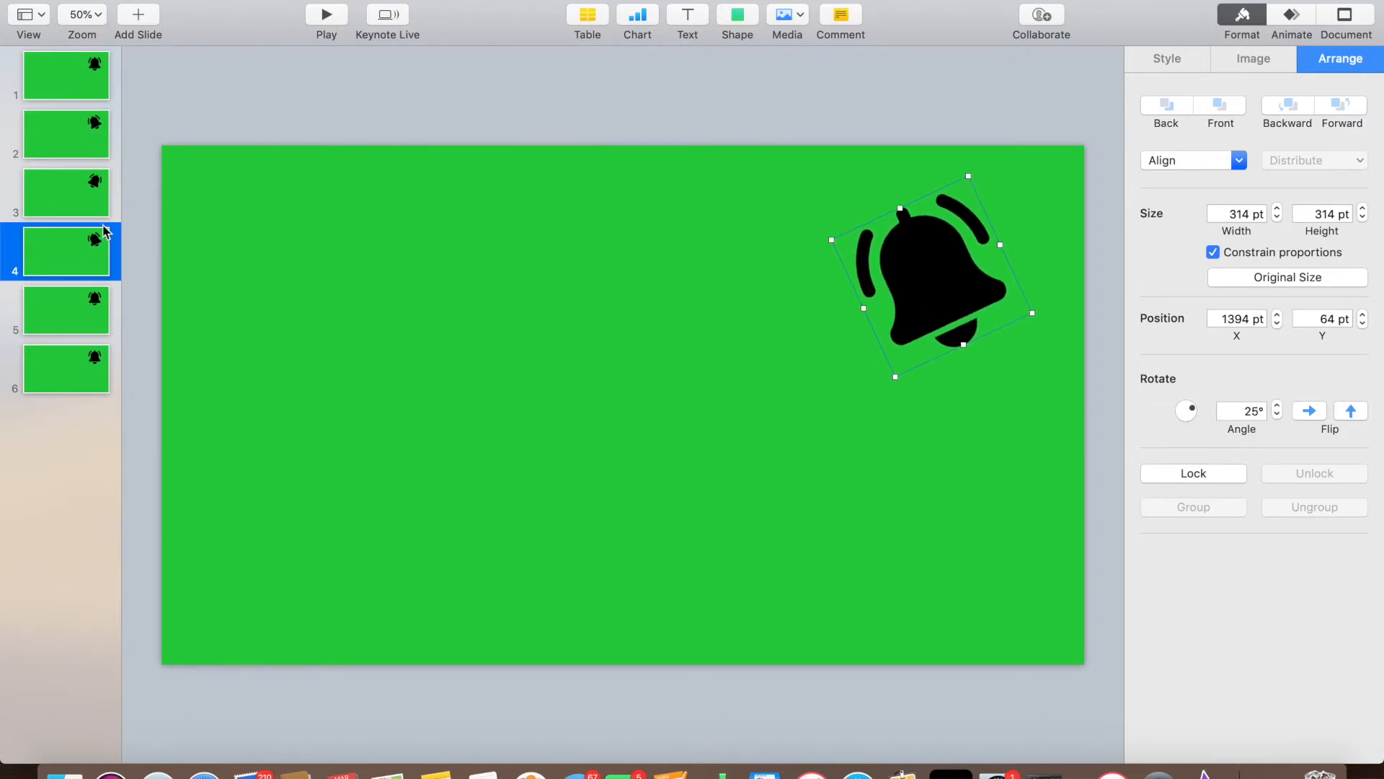
Step: Rotate the bell image on slide 5 to an angle of 335°
left_click(84, 316)
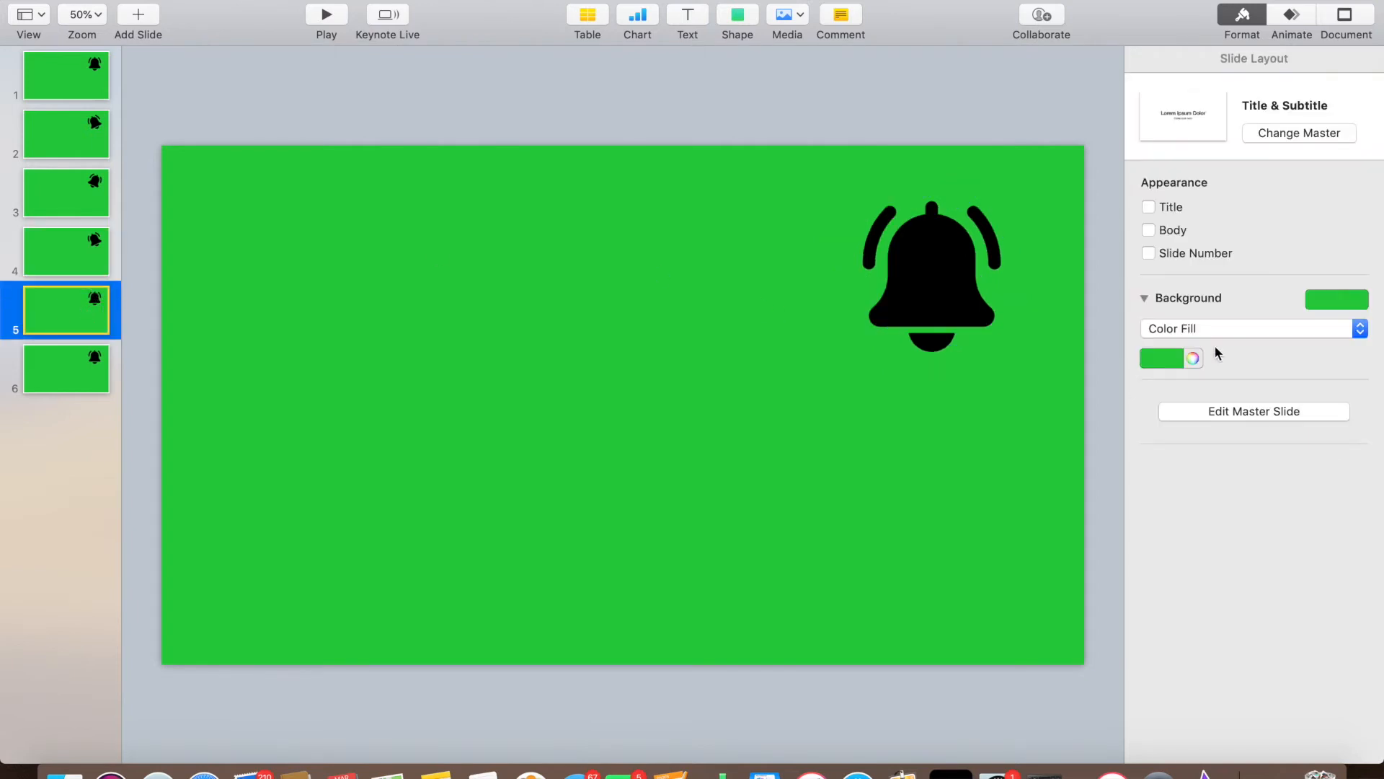
left_click(955, 262)
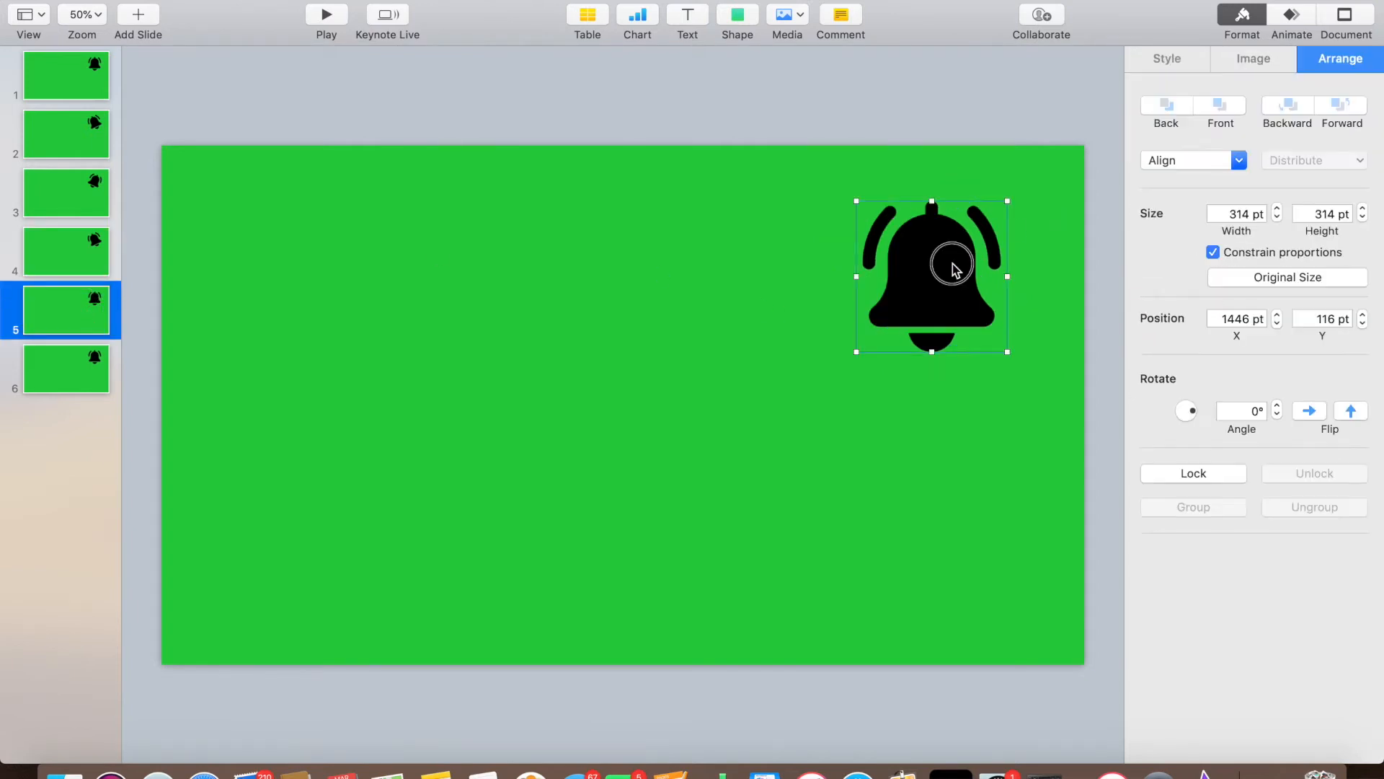
left_click(1277, 414)
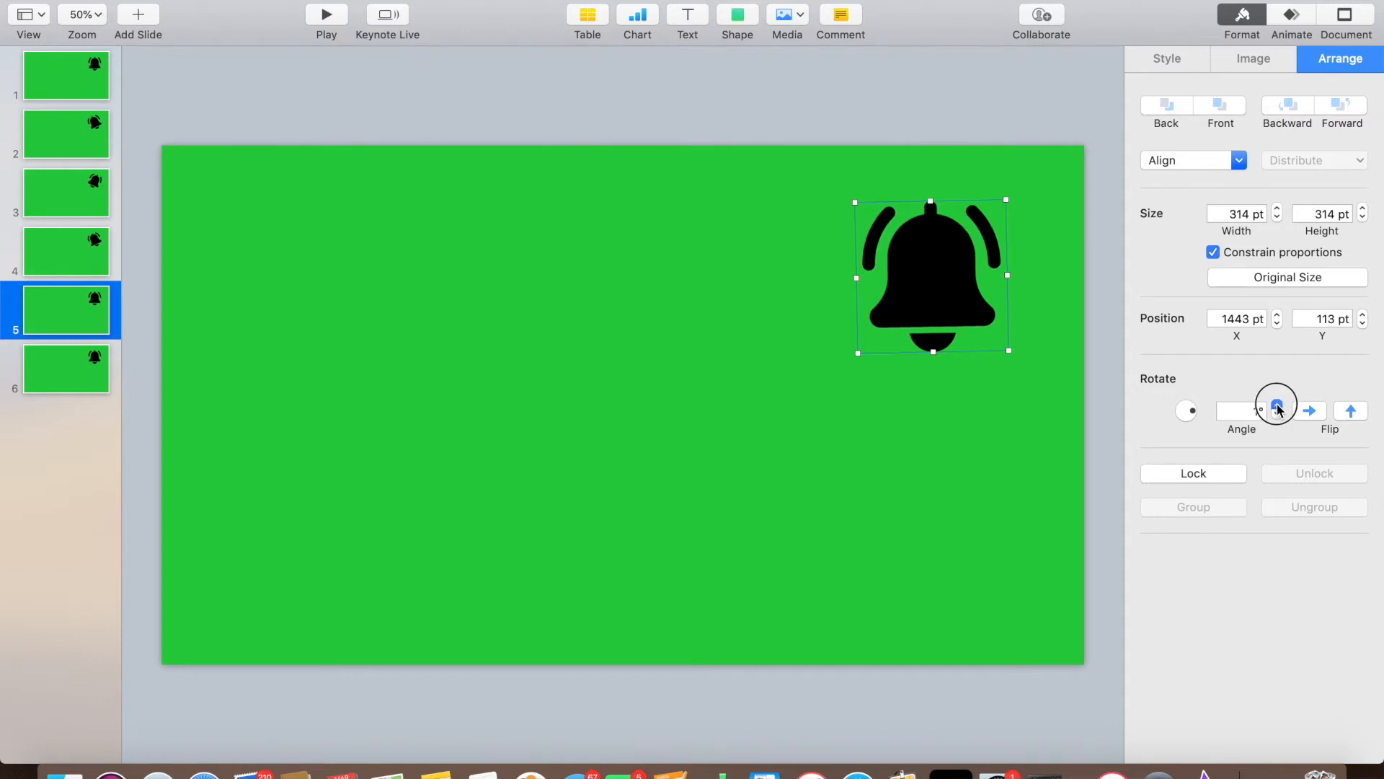
left_click(1278, 414)
left_click(1277, 413)
left_click(1278, 414)
left_click(1277, 415)
left_click(1277, 414)
left_click(1277, 415)
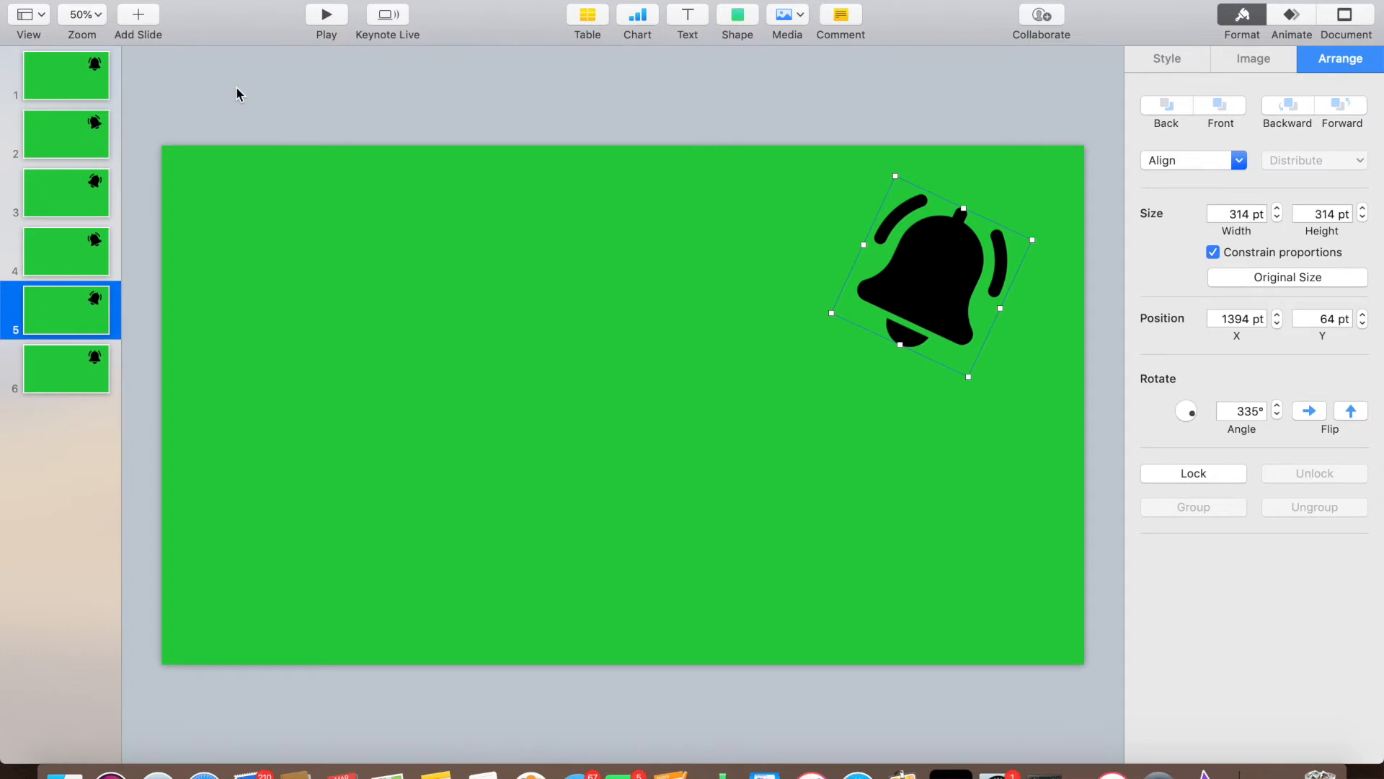
Step: Add a Magic Move transition effect to slide 1 and accept the notice about matching objects
left_click(73, 77)
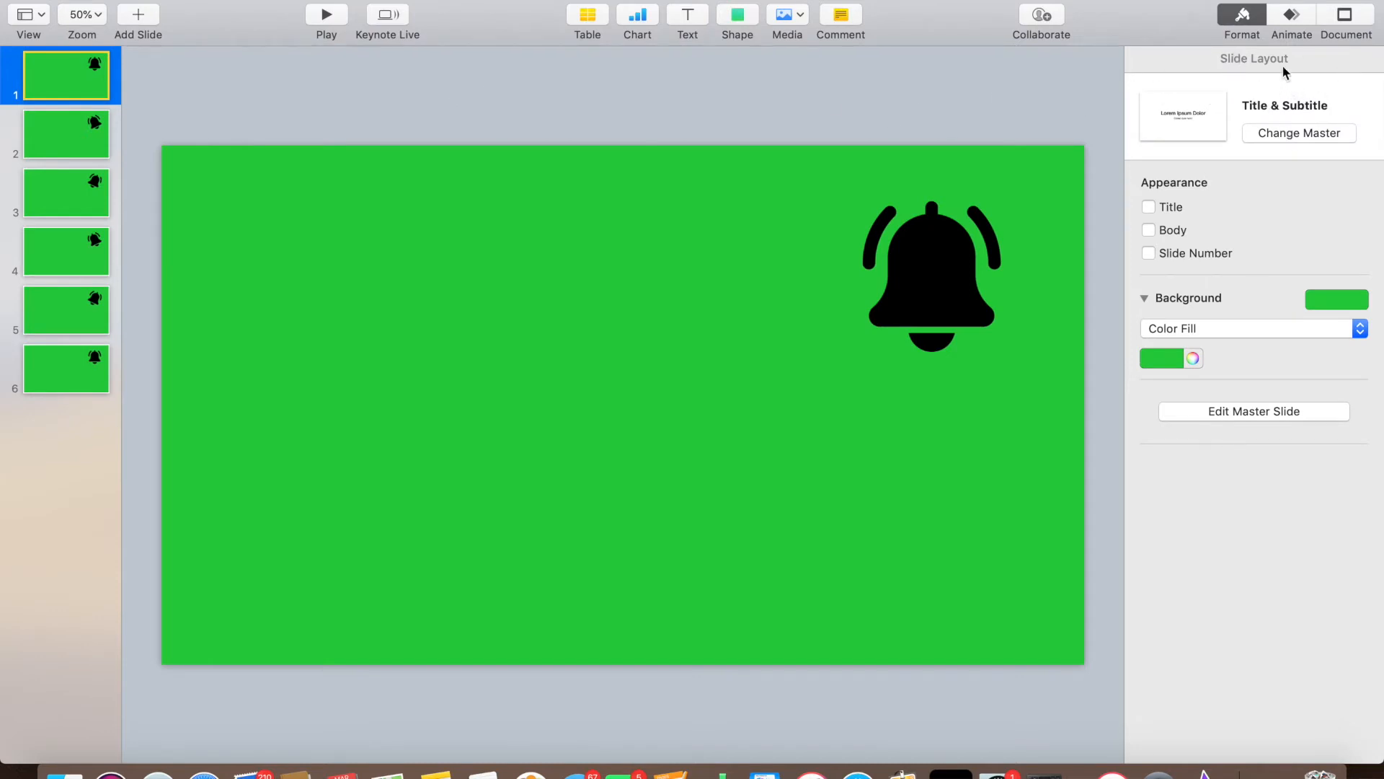
left_click(950, 279)
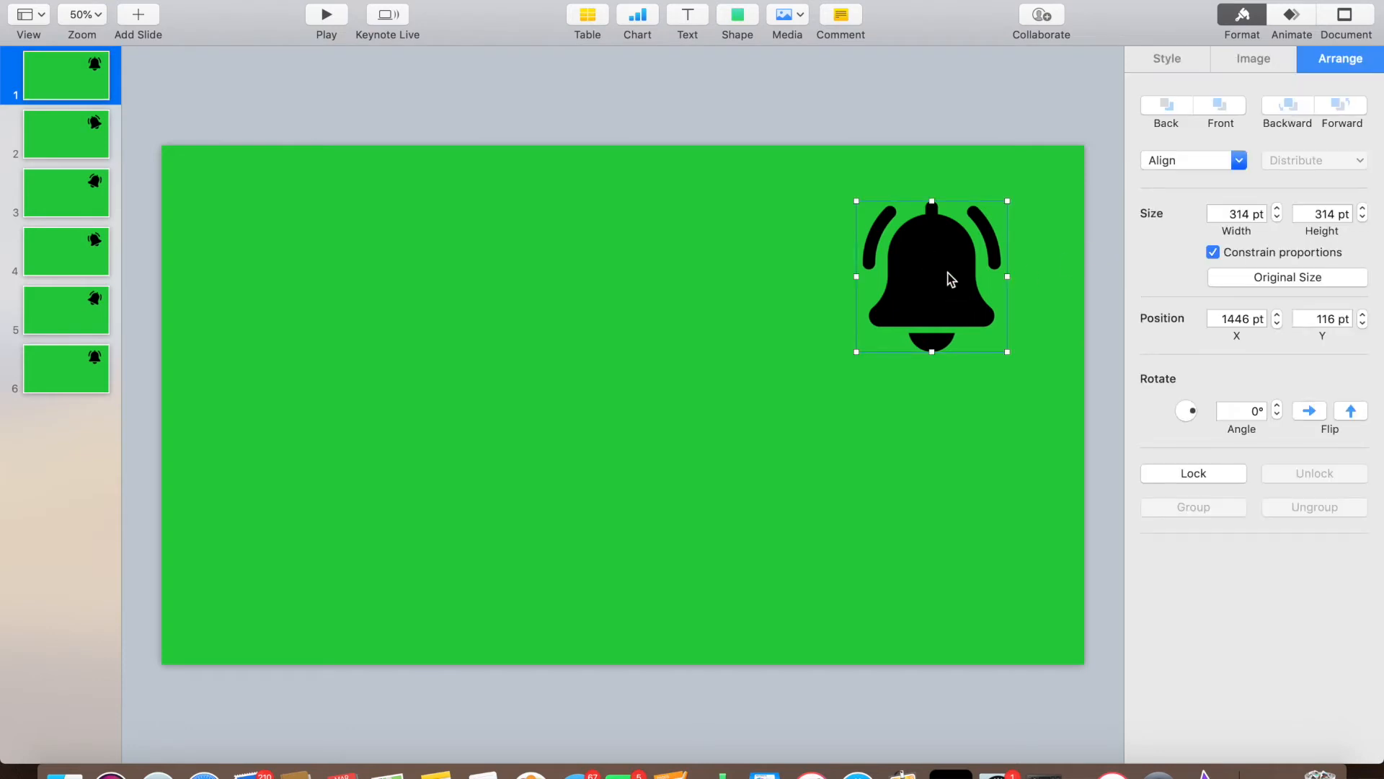
left_click(1289, 20)
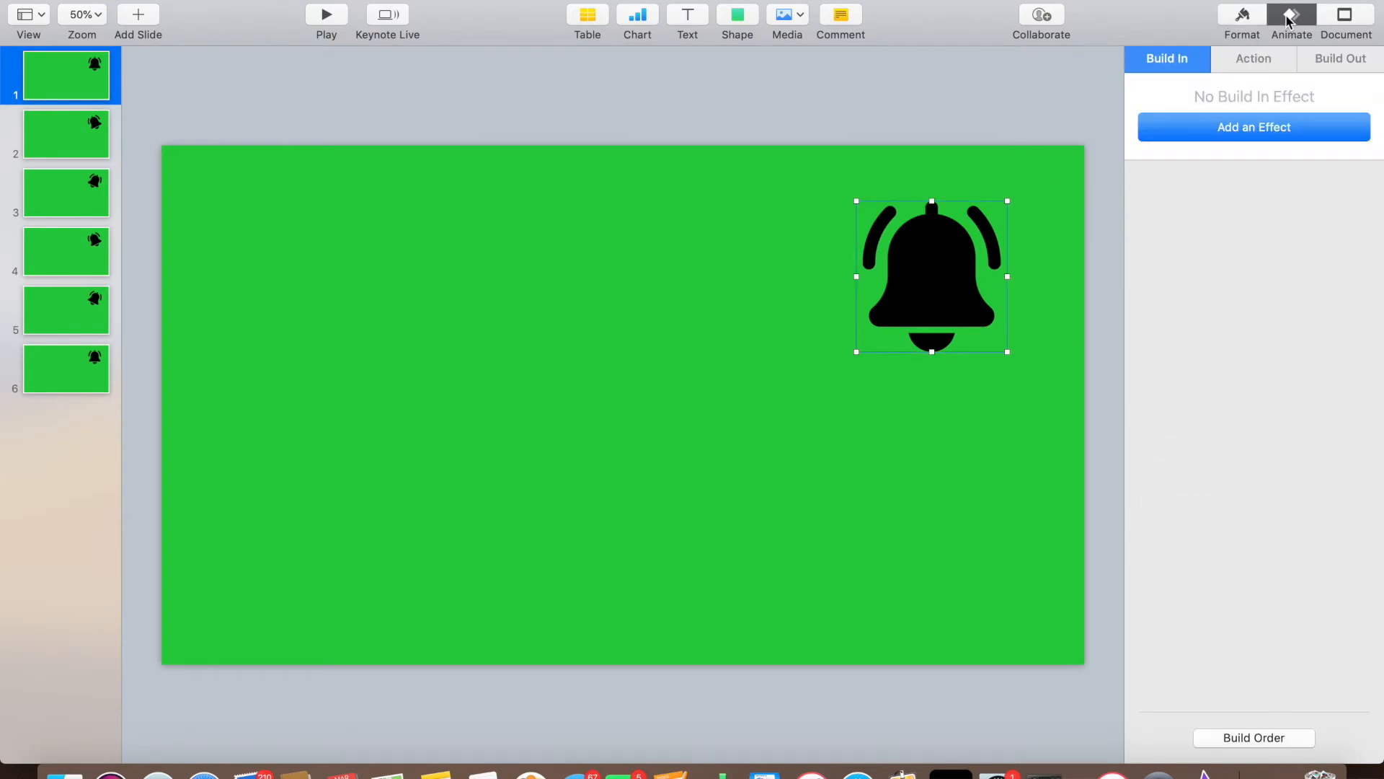
left_click(1269, 135)
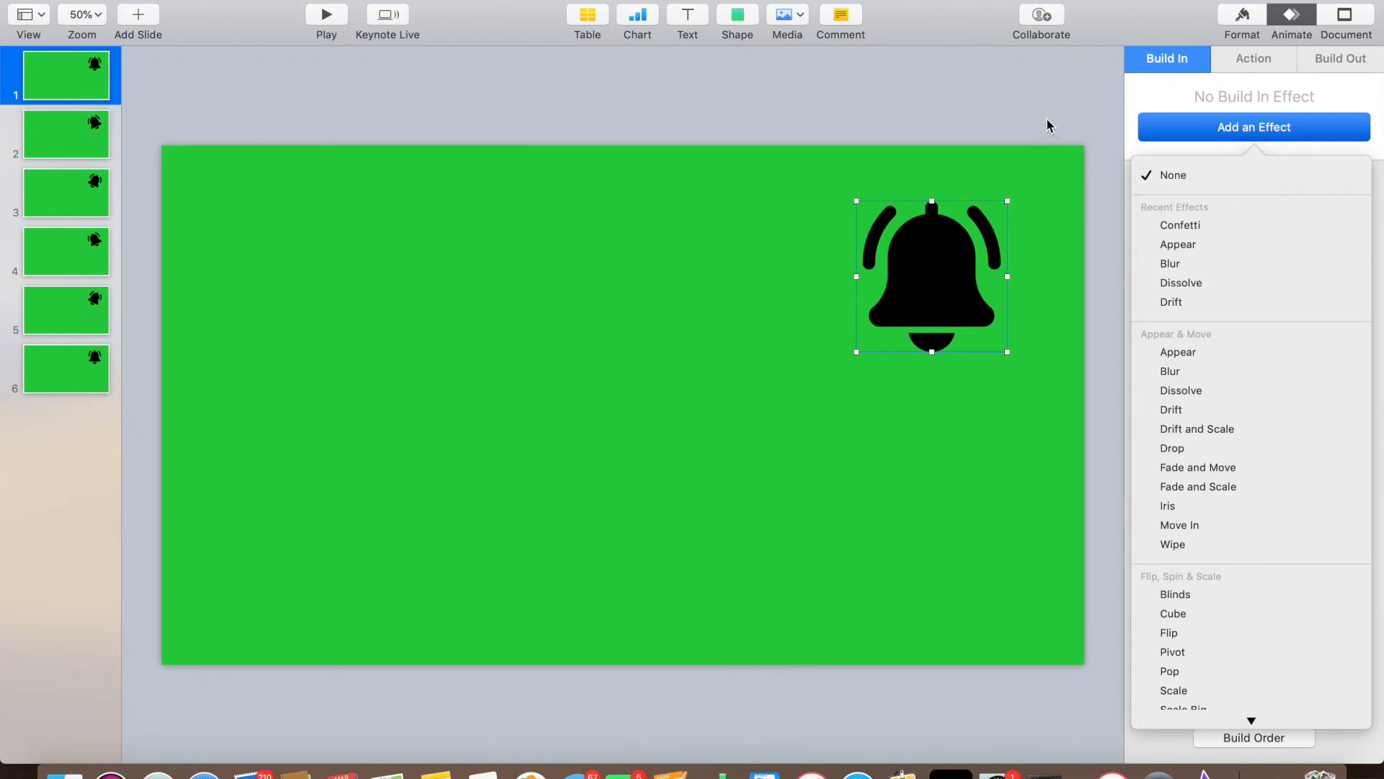
left_click(937, 101)
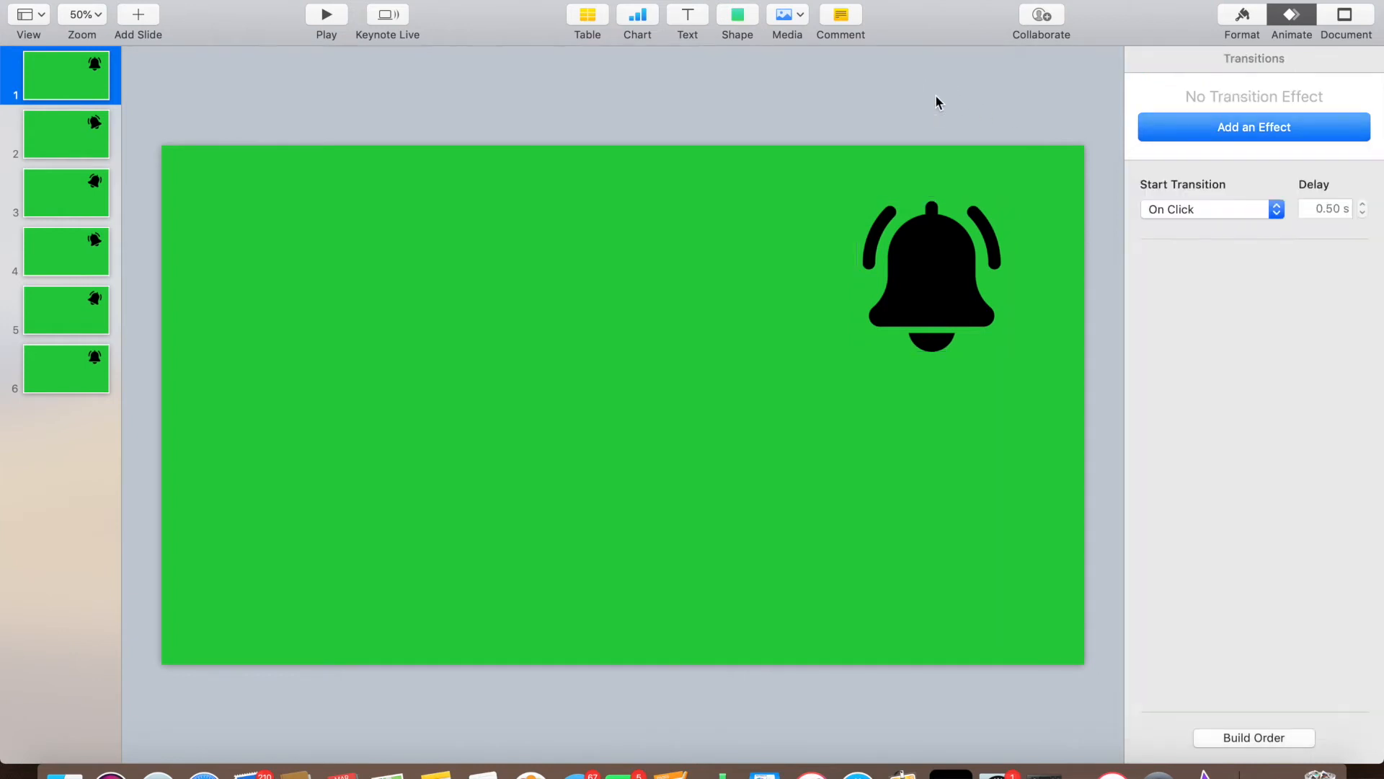
left_click(1261, 129)
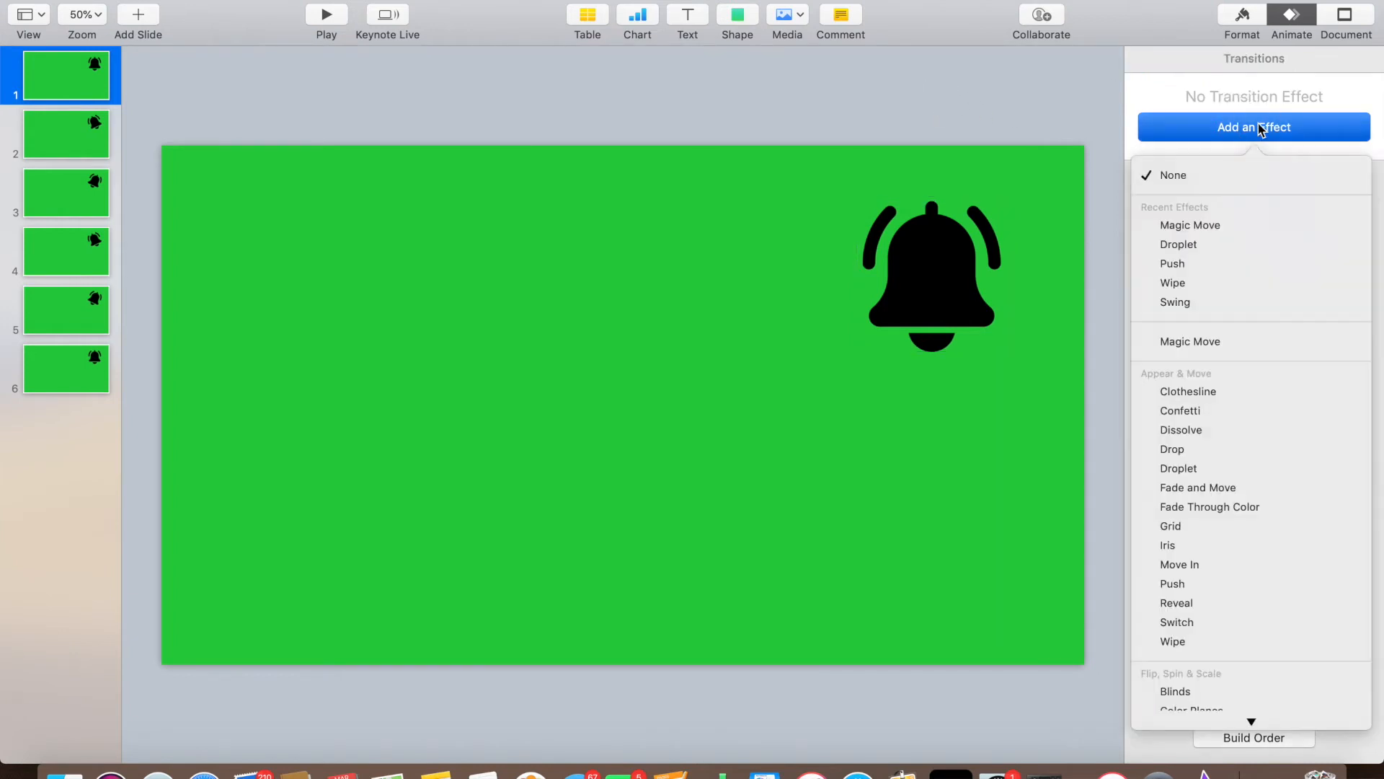
left_click(1194, 341)
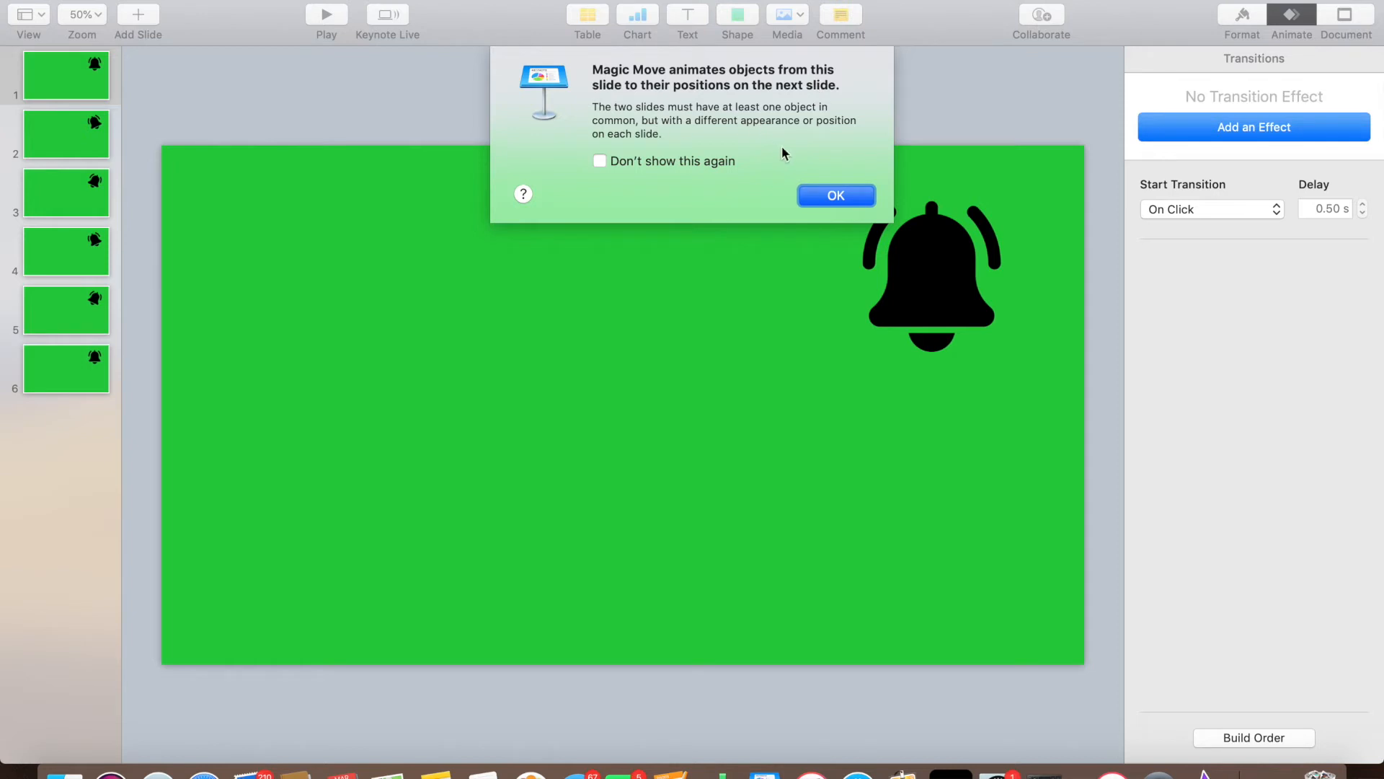
left_click(837, 198)
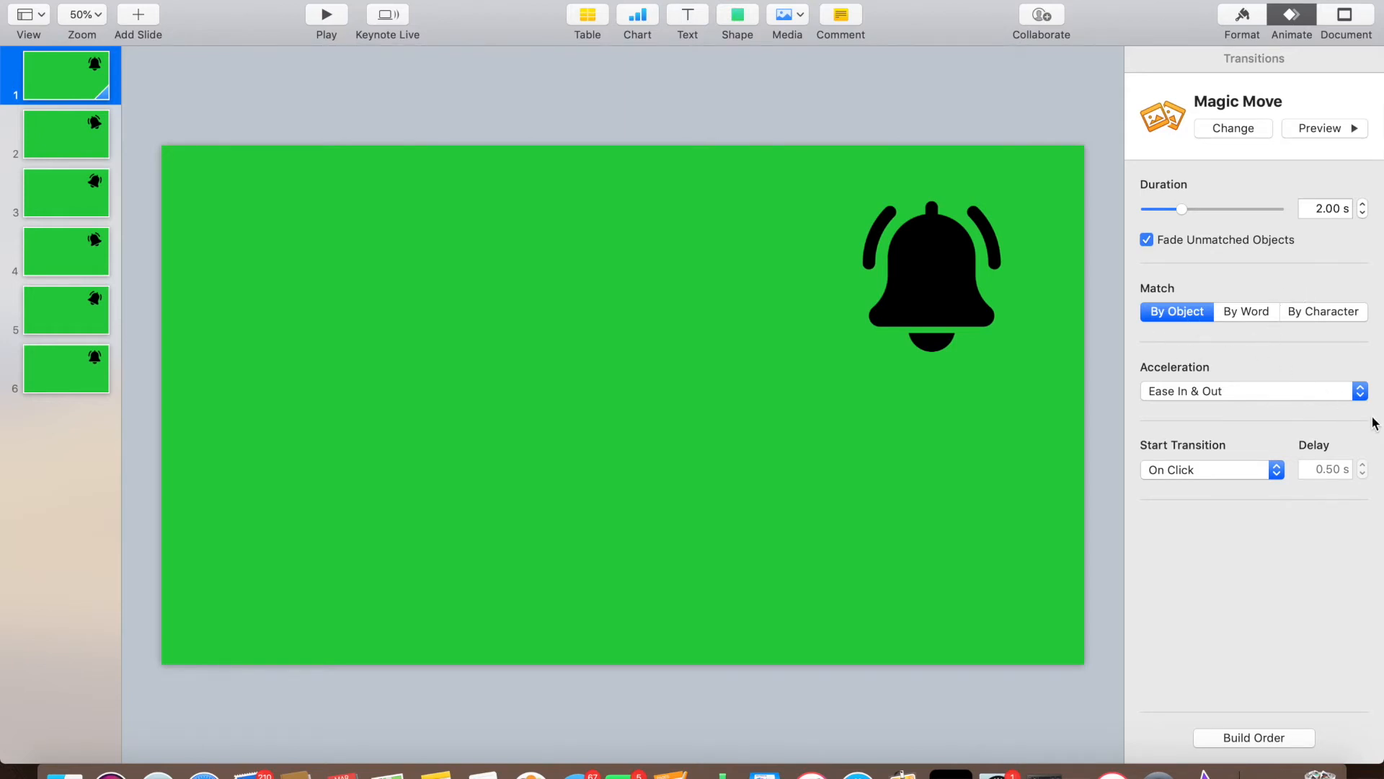
Step: Preview slide 1's Magic Move with acceleration set to None, and restore the acceleration to Ease In & Out
left_click(1365, 391)
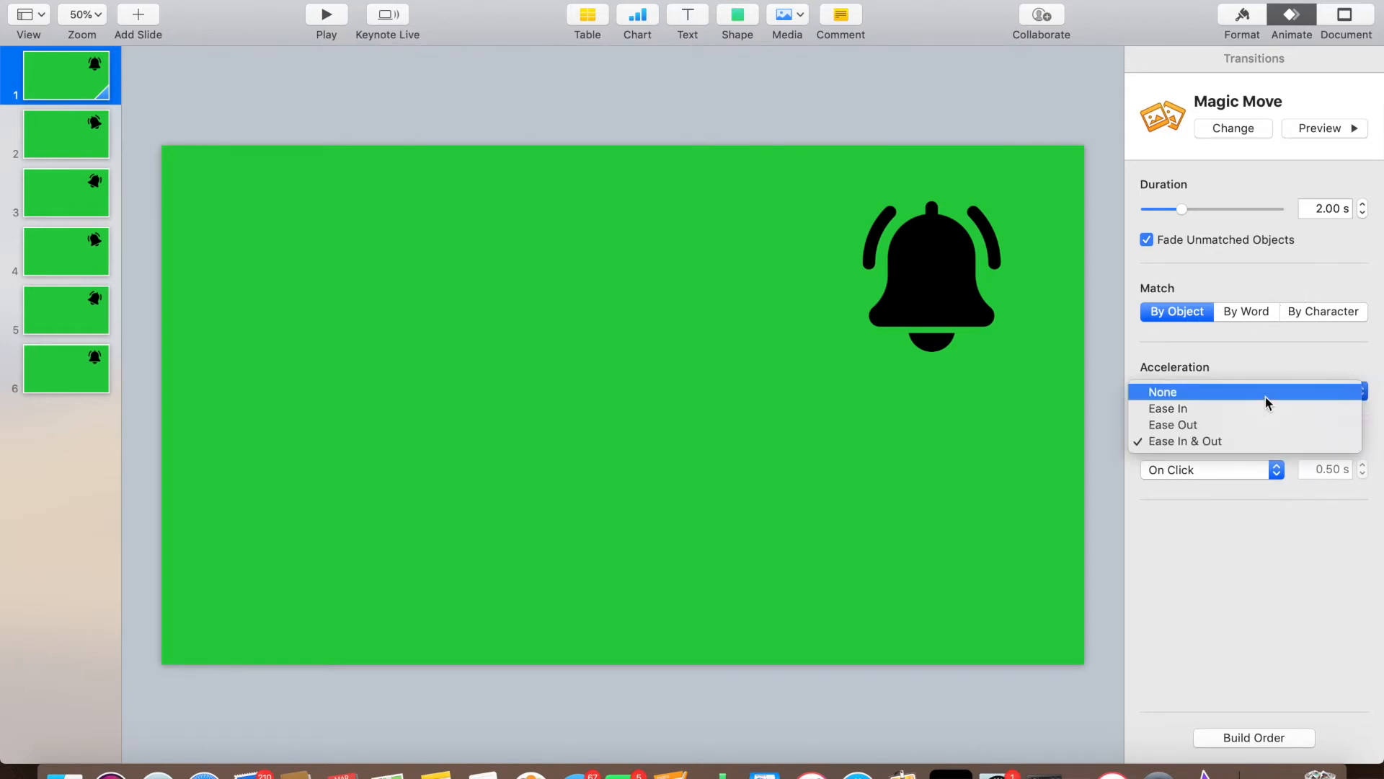
left_click(1171, 394)
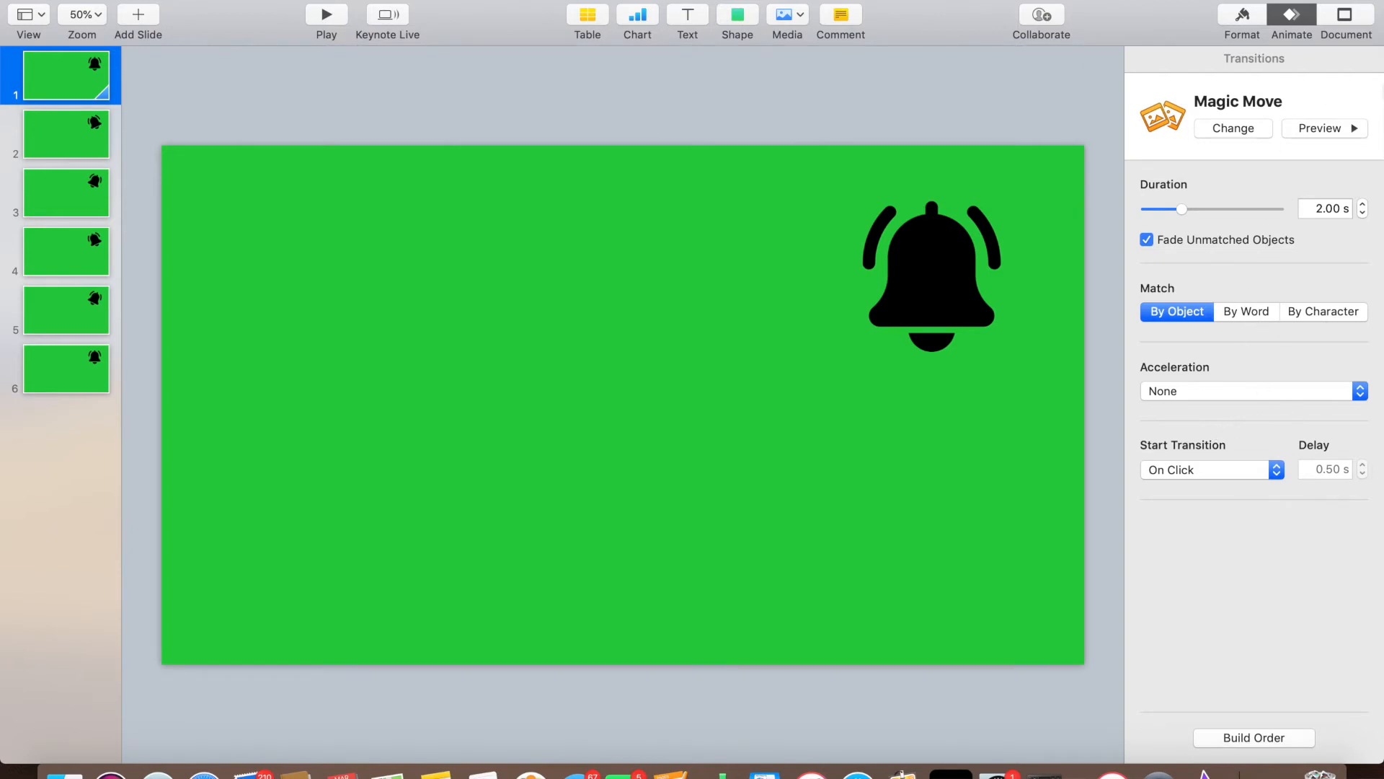
left_click(1332, 128)
left_click(1360, 391)
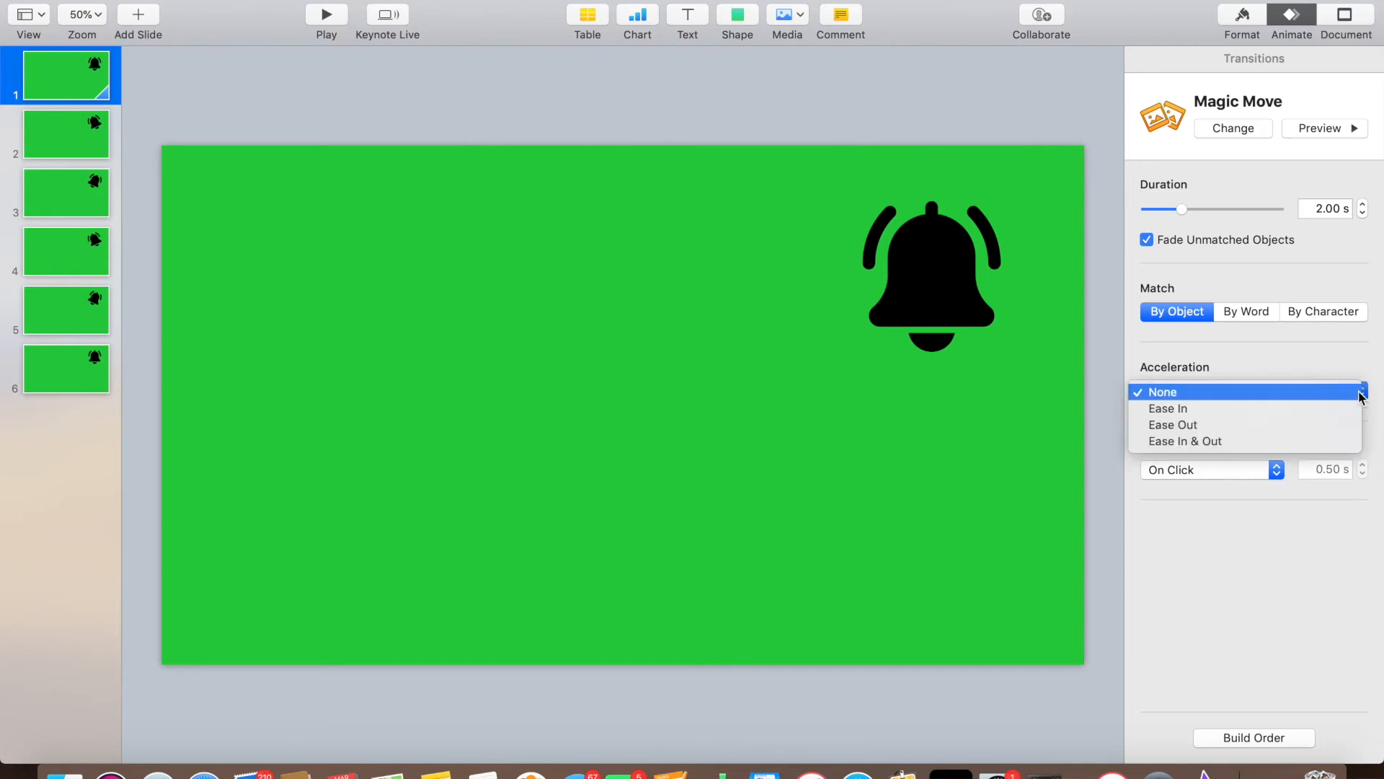
left_click(1182, 441)
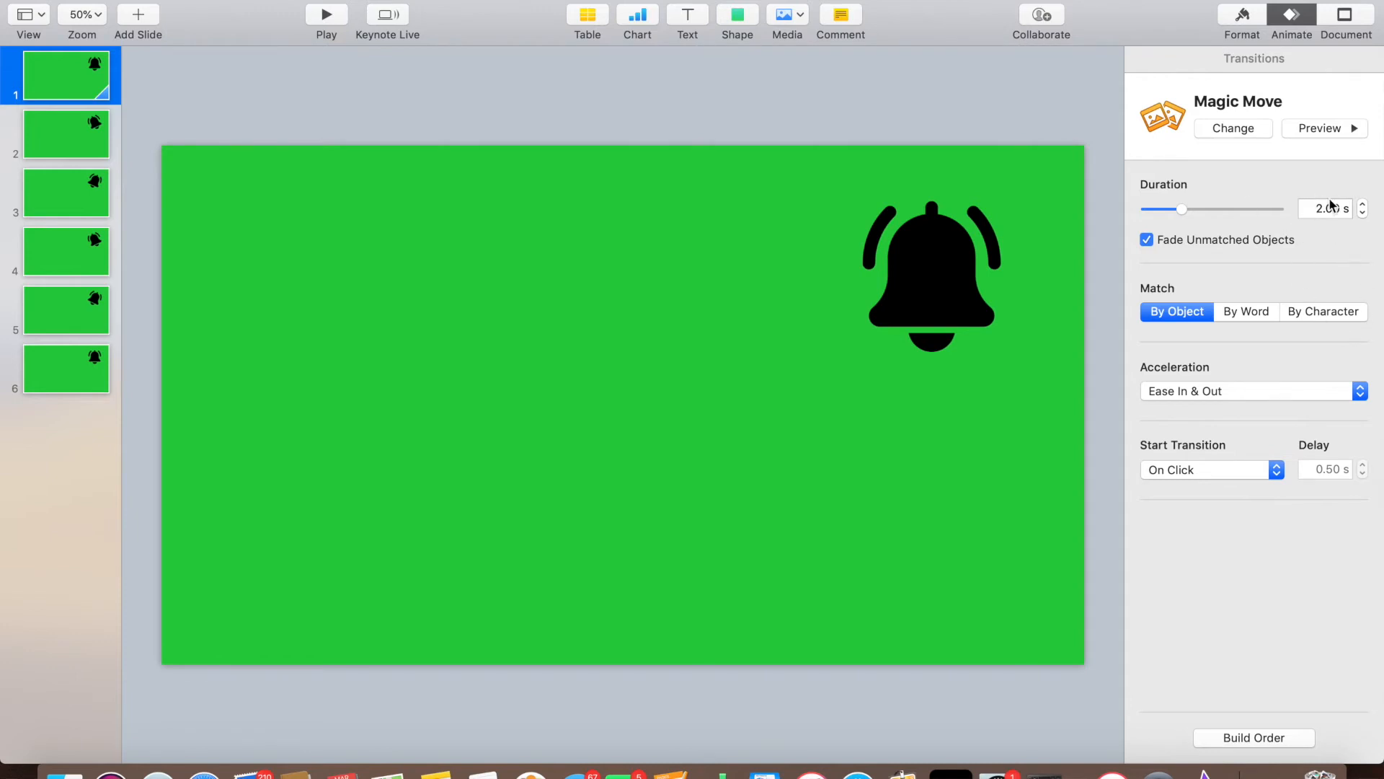
Step: Set slide 1's Magic Move to a 1.00 s duration, starting automatically with a 0 s delay
left_click(1362, 215)
left_click(1277, 470)
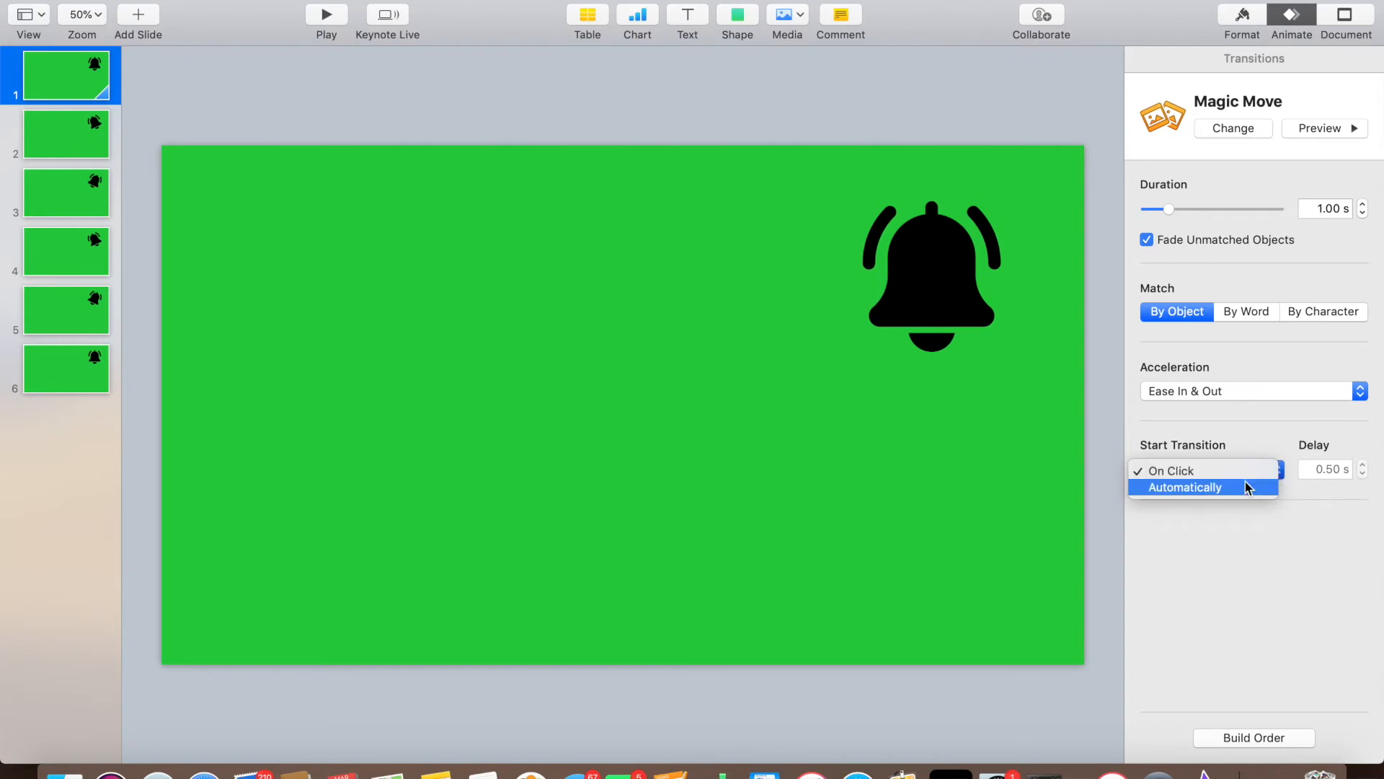
left_click(1220, 490)
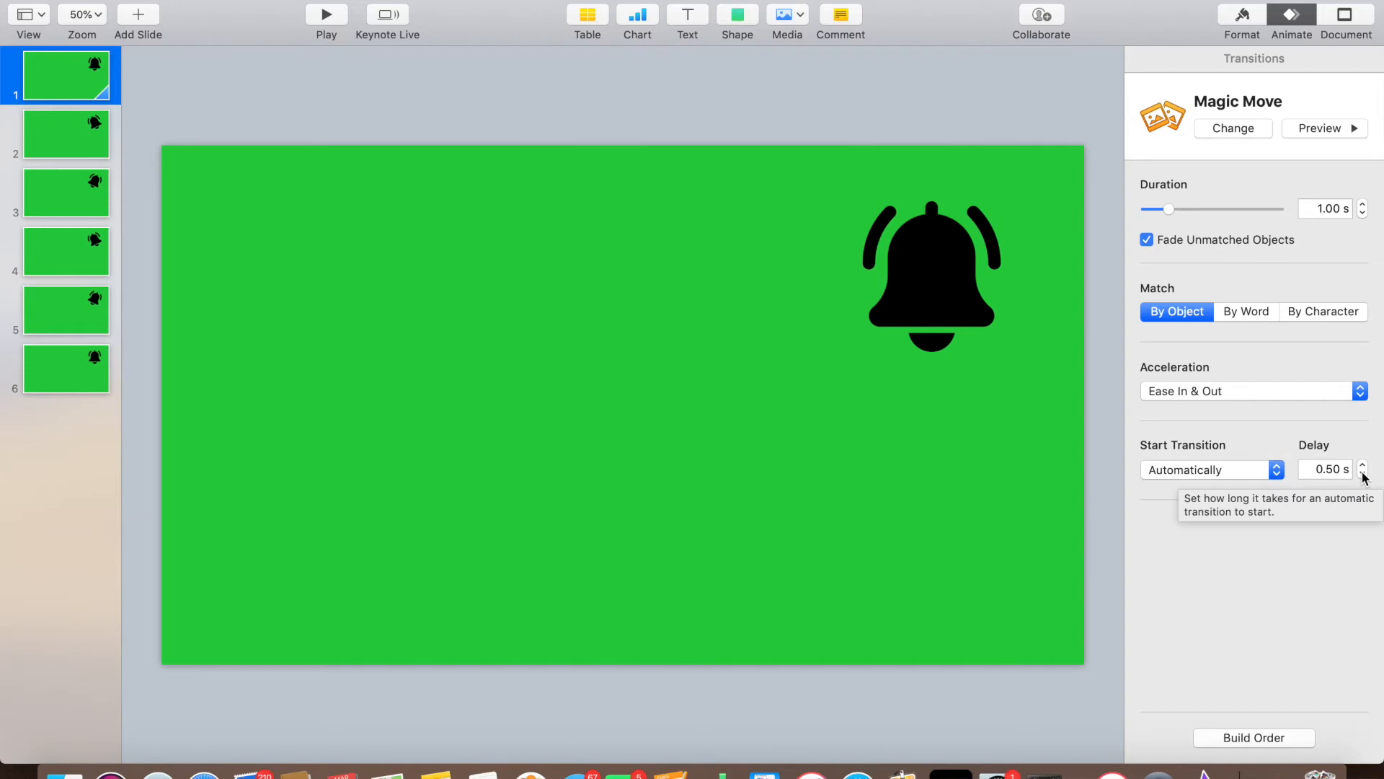
left_click(1362, 472)
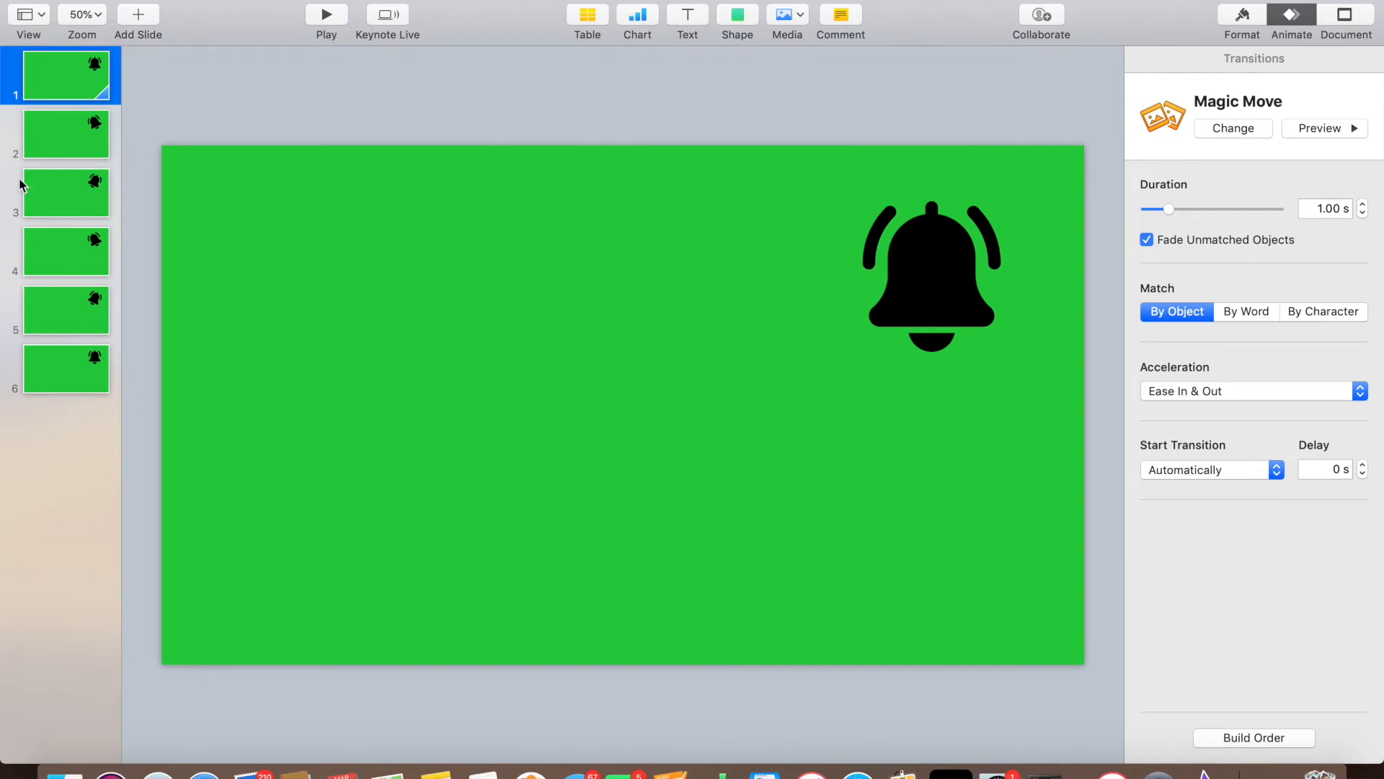
Step: Add a Magic Move transition effect to slide 2
left_click(74, 134)
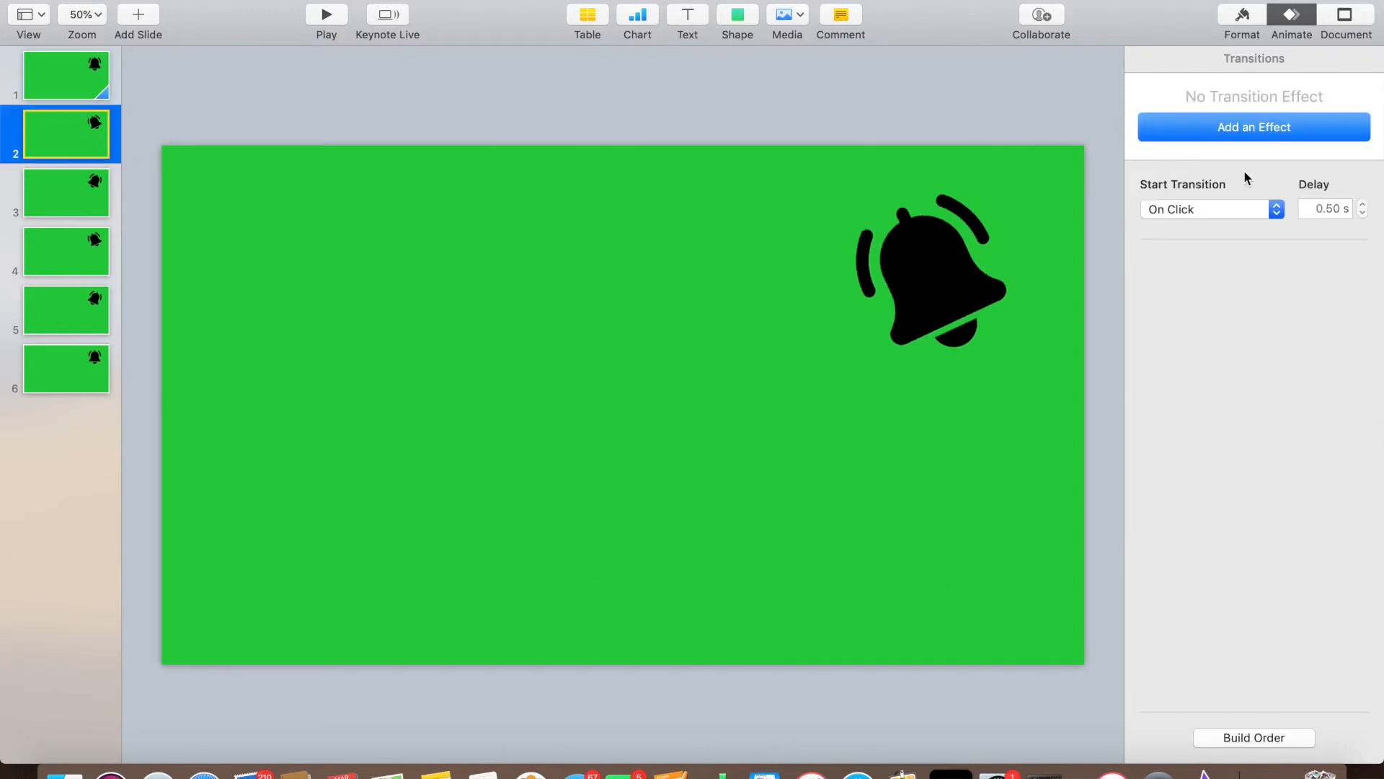
left_click(1271, 137)
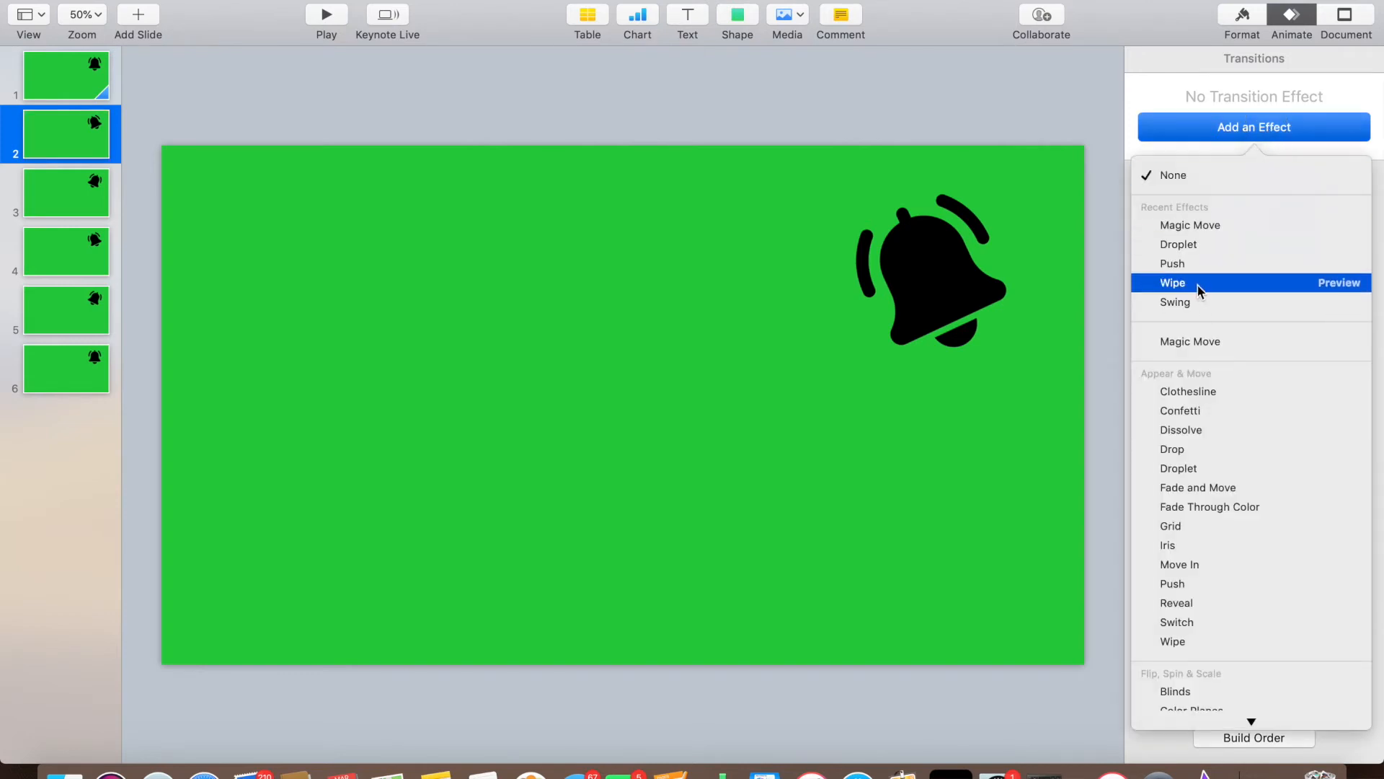
left_click(1212, 346)
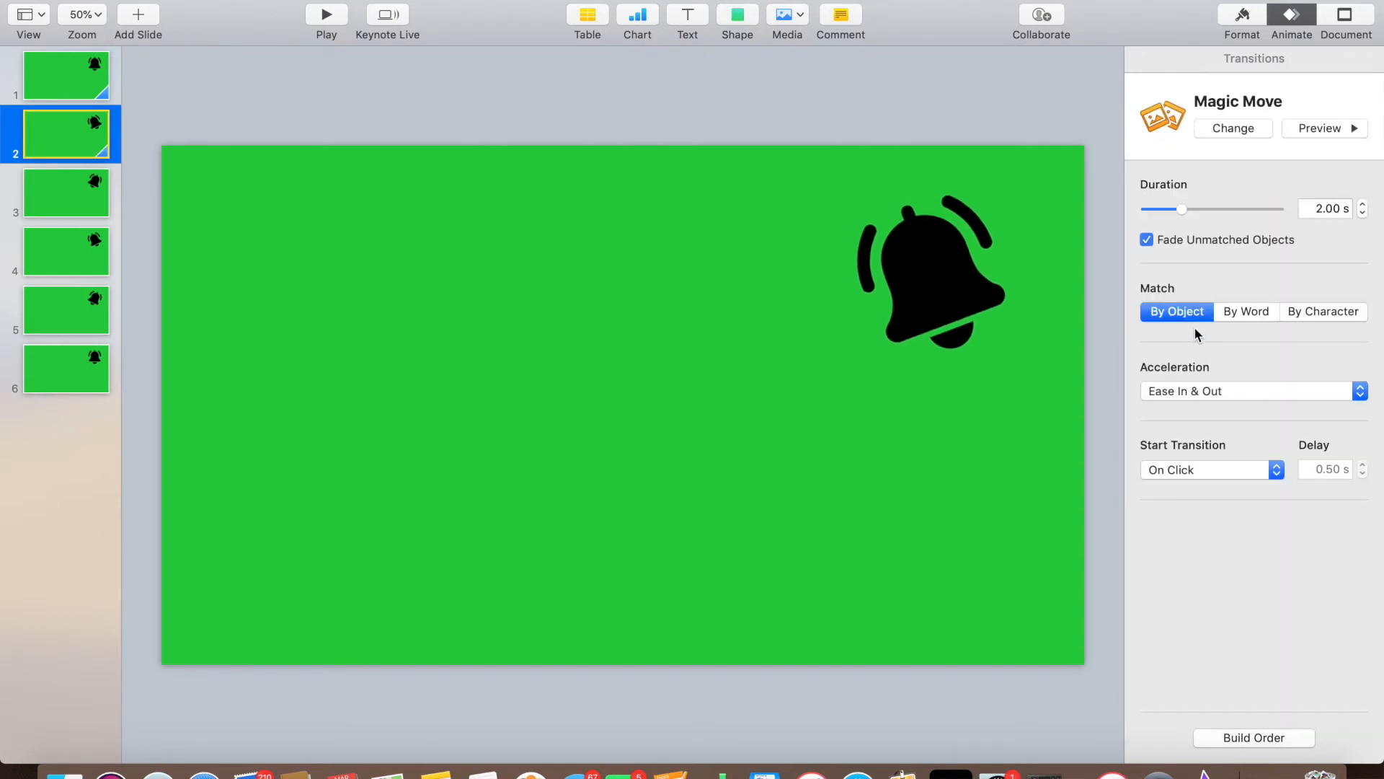
Step: Set slide 2's Magic Move to a 1.00 s duration, starting automatically with a 0 s delay
left_click(1362, 213)
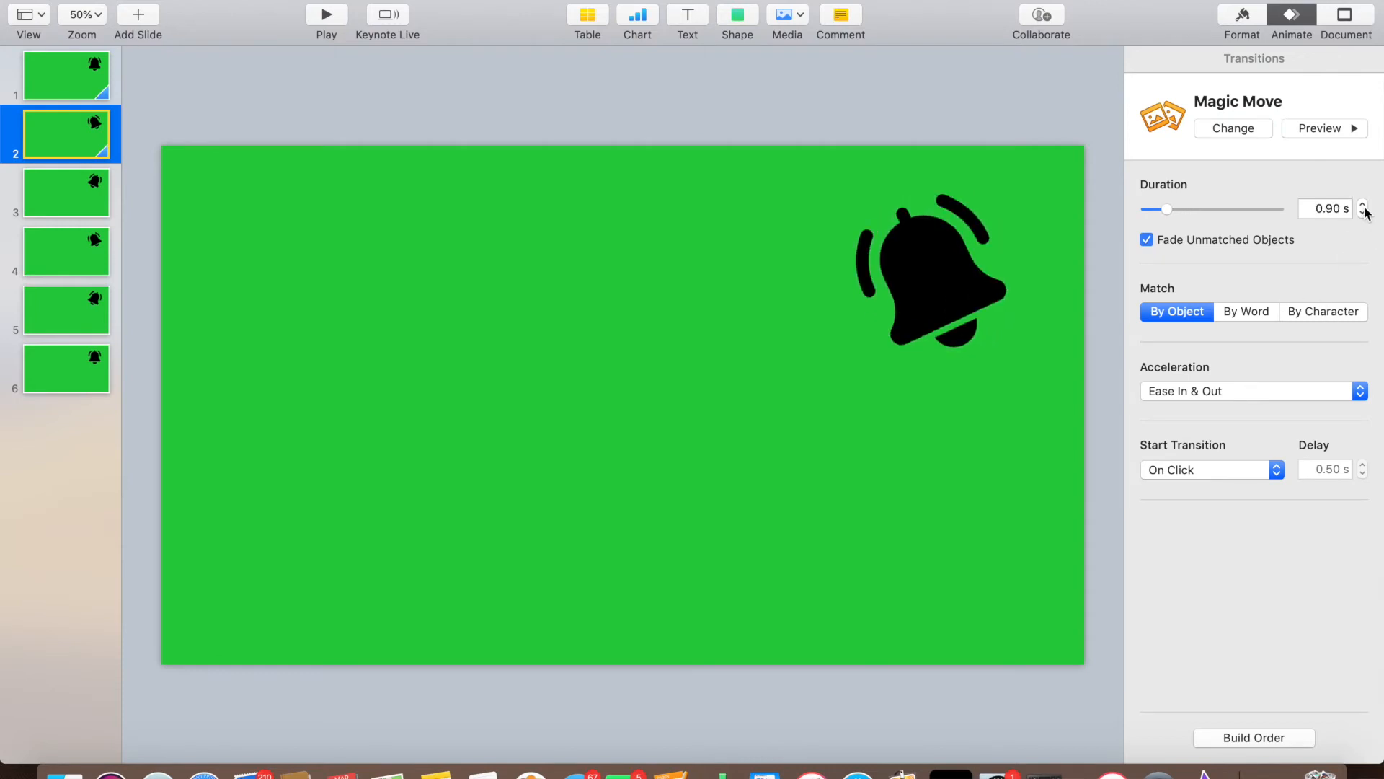
left_click(1362, 204)
left_click(1276, 470)
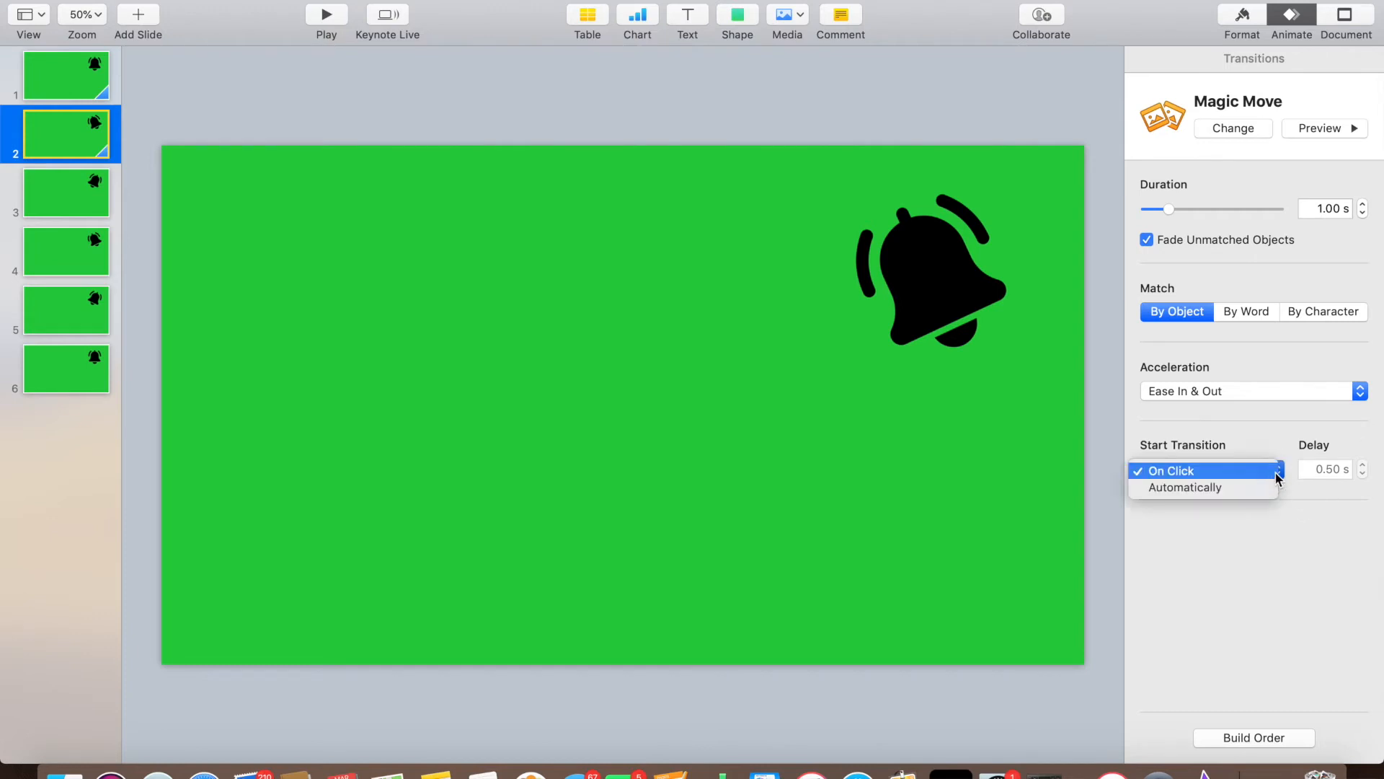
left_click(1220, 487)
left_click(1362, 474)
left_click(1362, 475)
left_click(1362, 475)
left_click(1362, 475)
left_click(1362, 475)
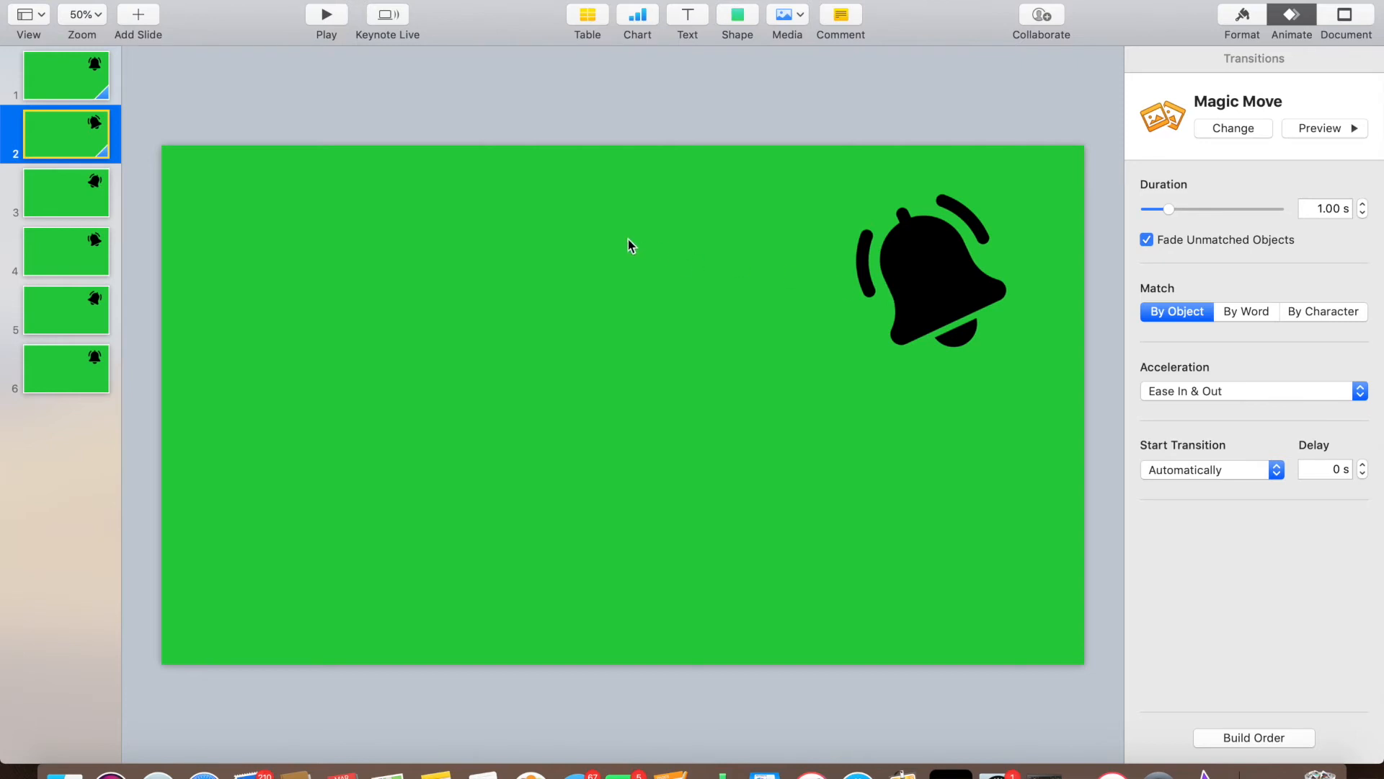
Step: Add a Magic Move transition effect to slide 3
left_click(60, 194)
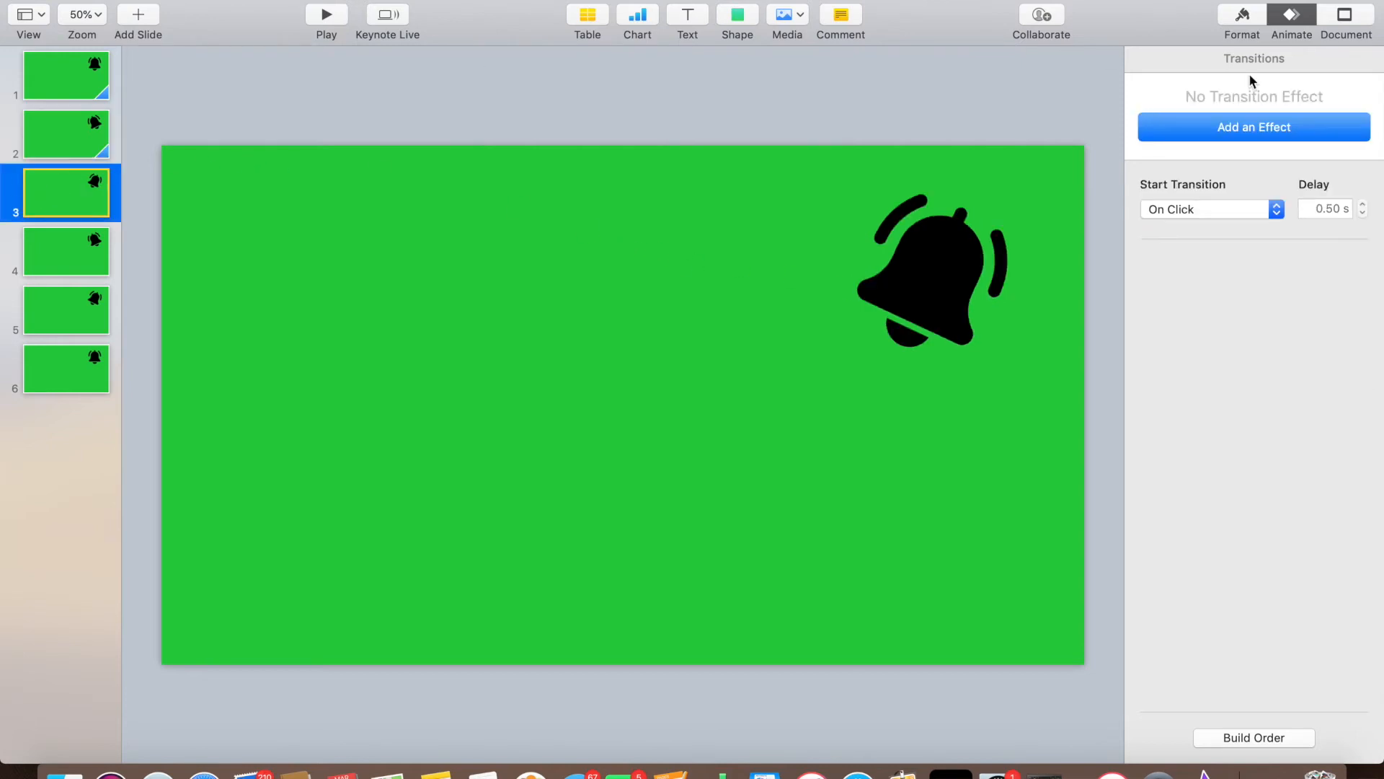
left_click(1290, 130)
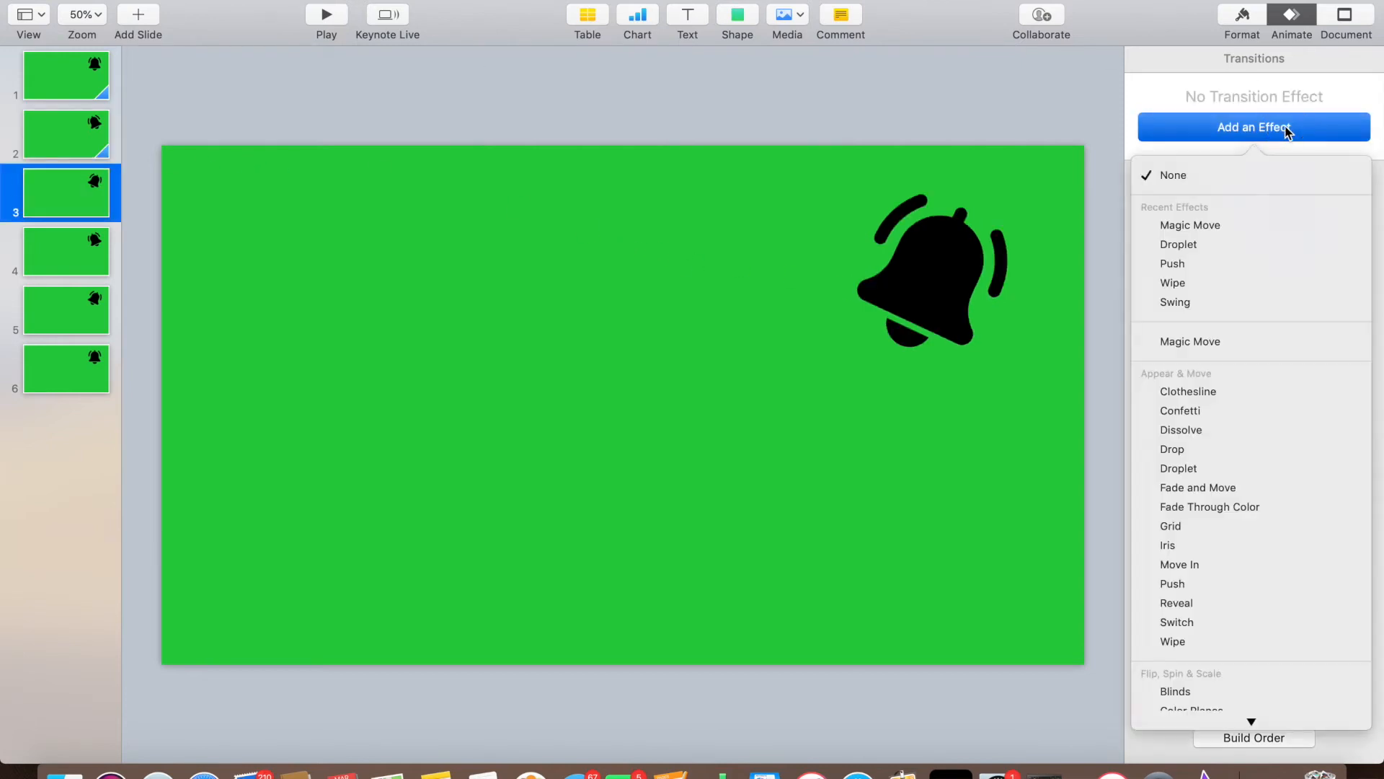
left_click(1206, 341)
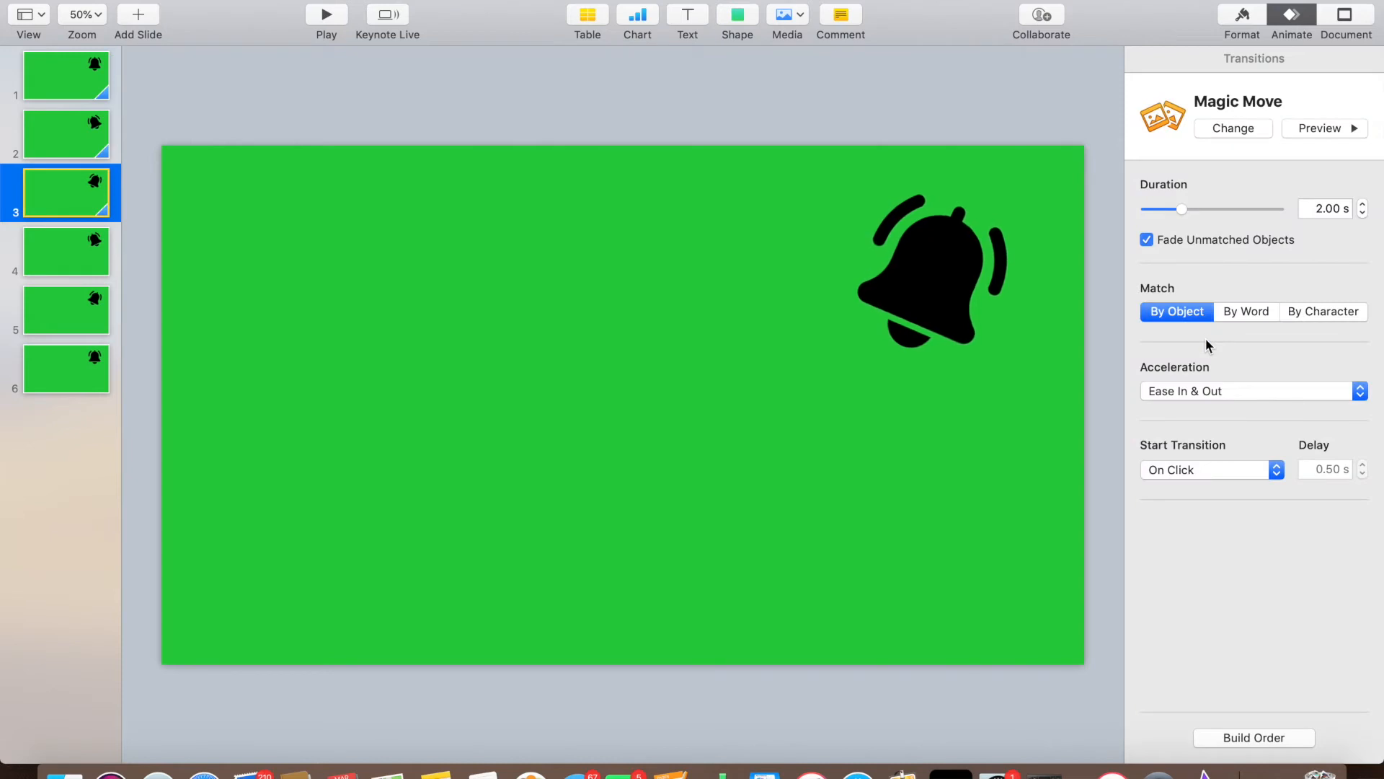
Step: Set slide 3's Magic Move to a 1.00 s duration, starting automatically with a 0 s delay
left_click(1363, 213)
left_click(1363, 213)
left_click(1363, 212)
left_click(1363, 213)
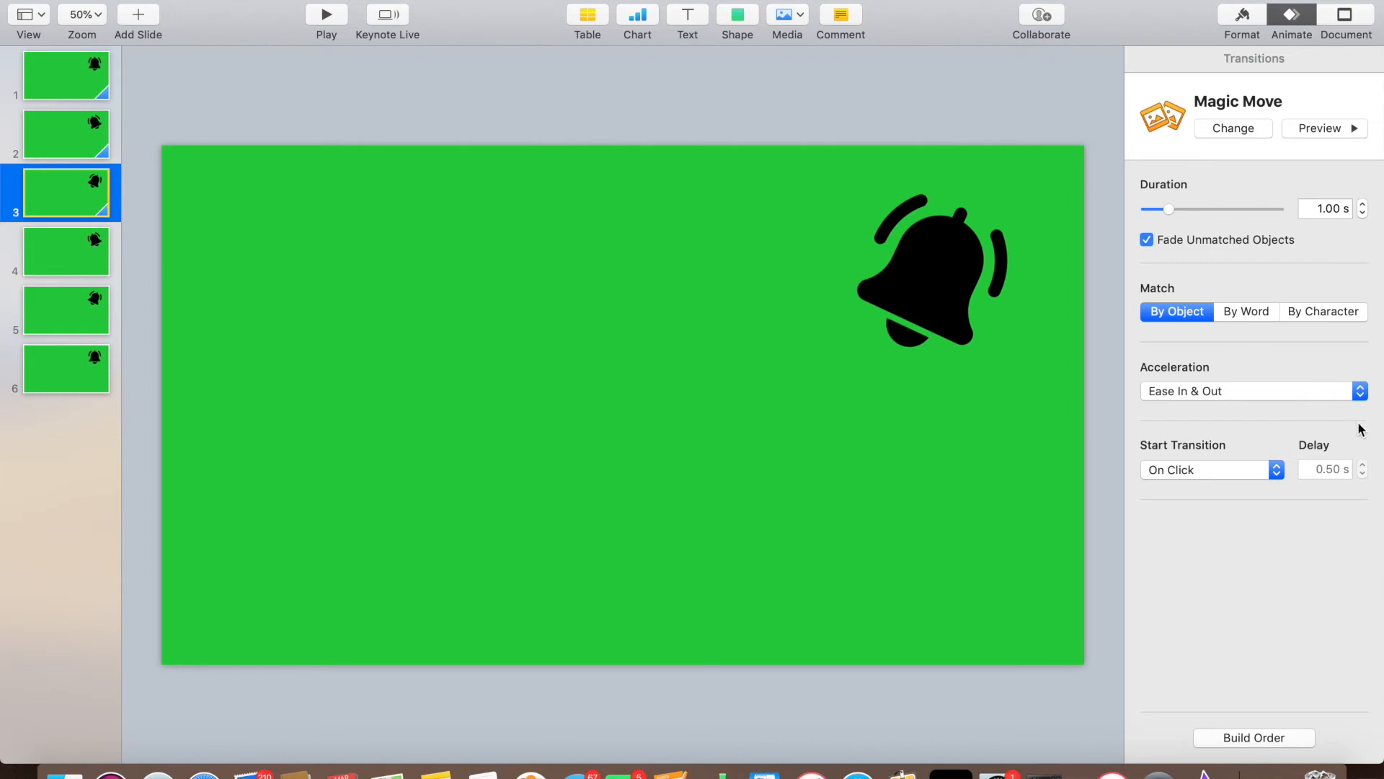
left_click(1276, 470)
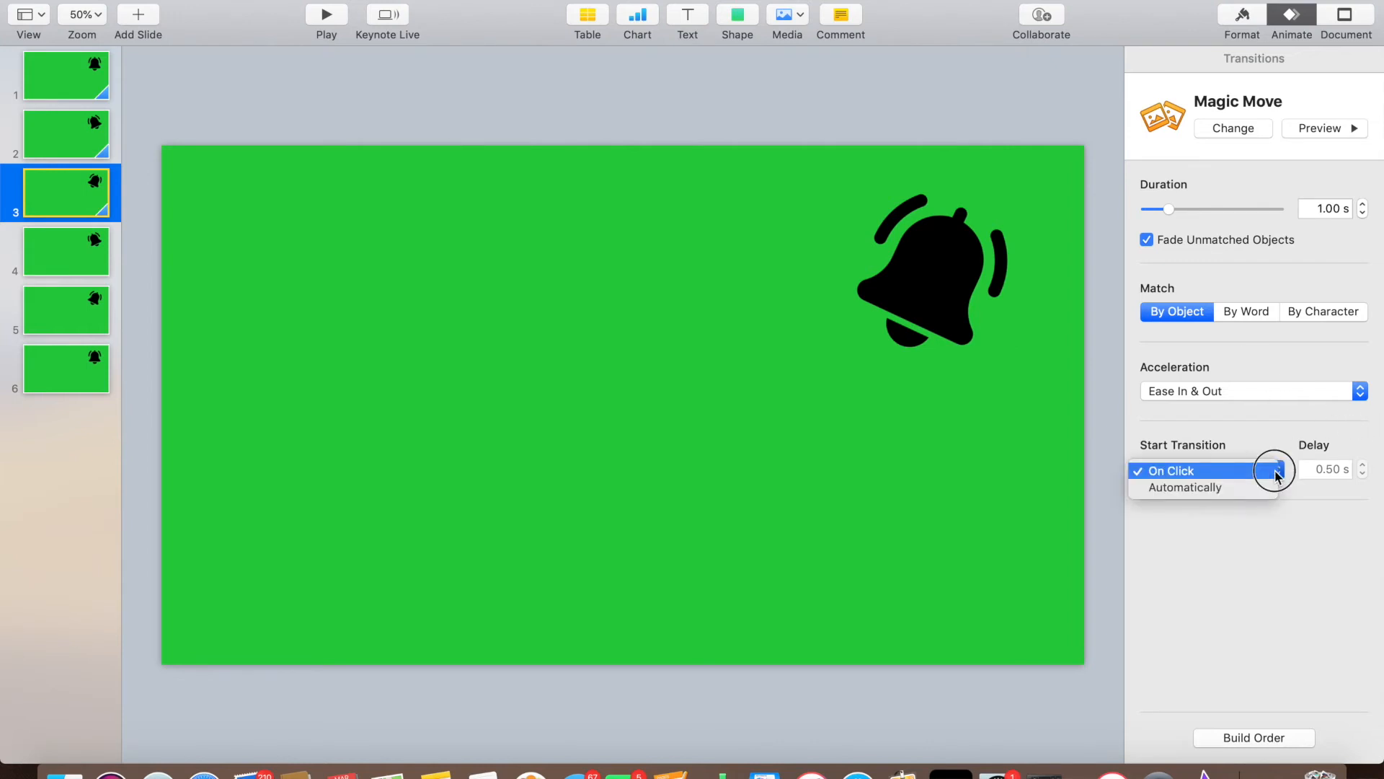
left_click(1217, 489)
left_click(1363, 475)
left_click(1362, 475)
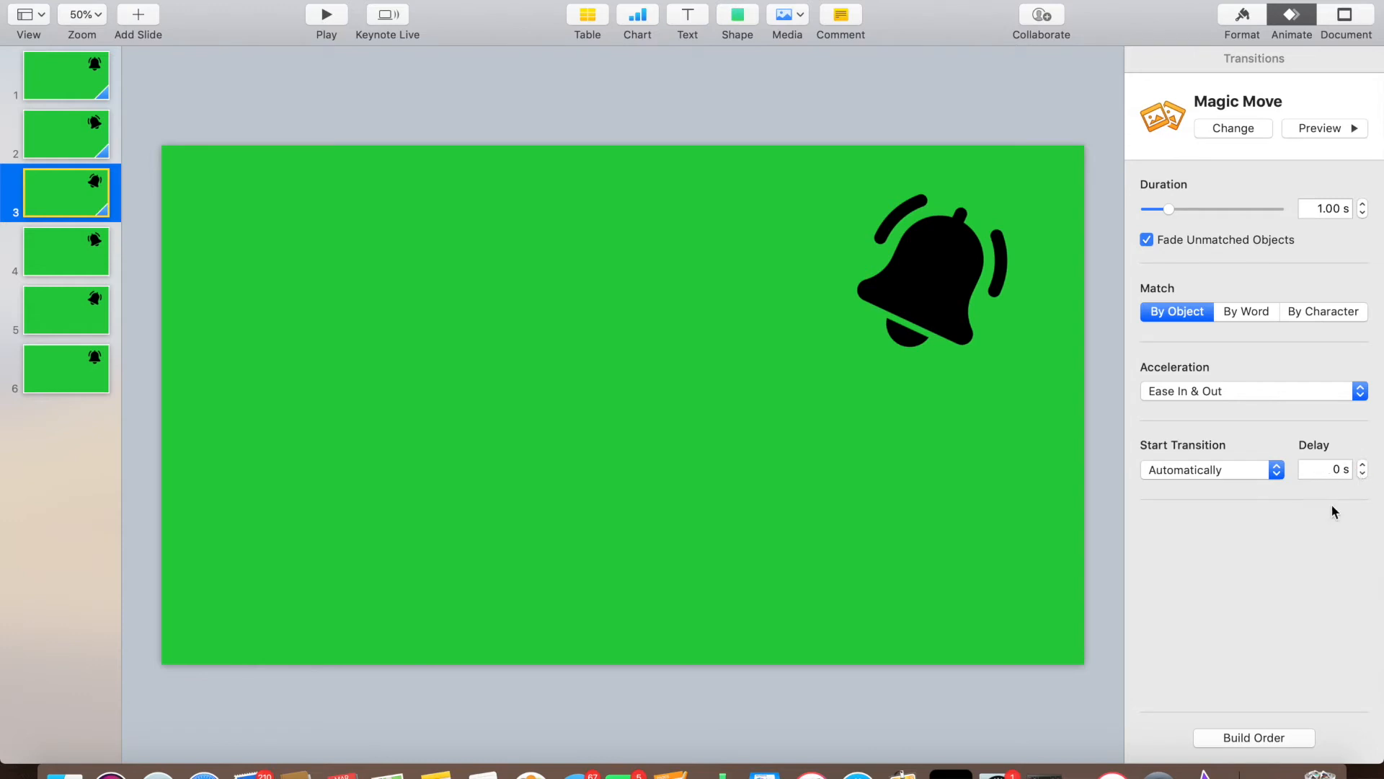
Step: Add a Magic Move transition effect to slide 4
left_click(59, 252)
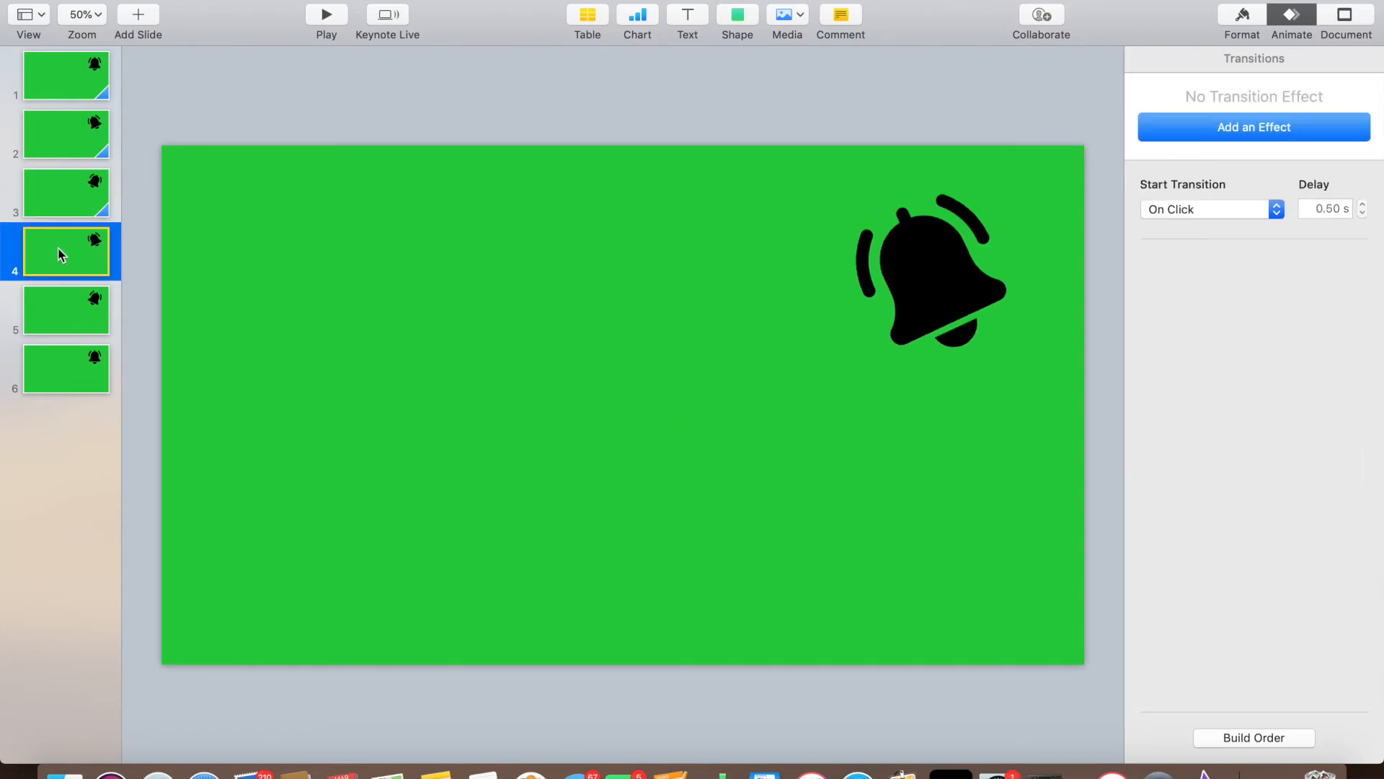
left_click(1293, 135)
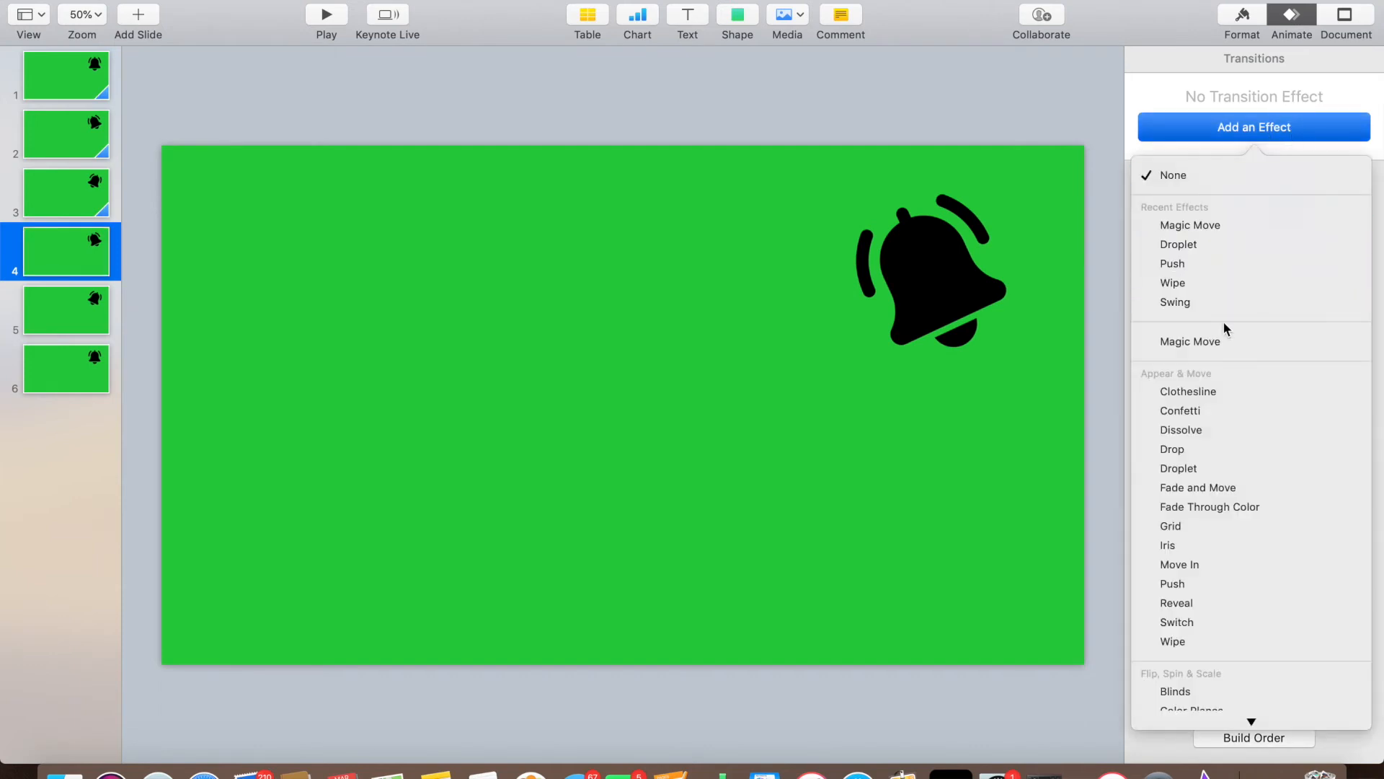
left_click(1220, 341)
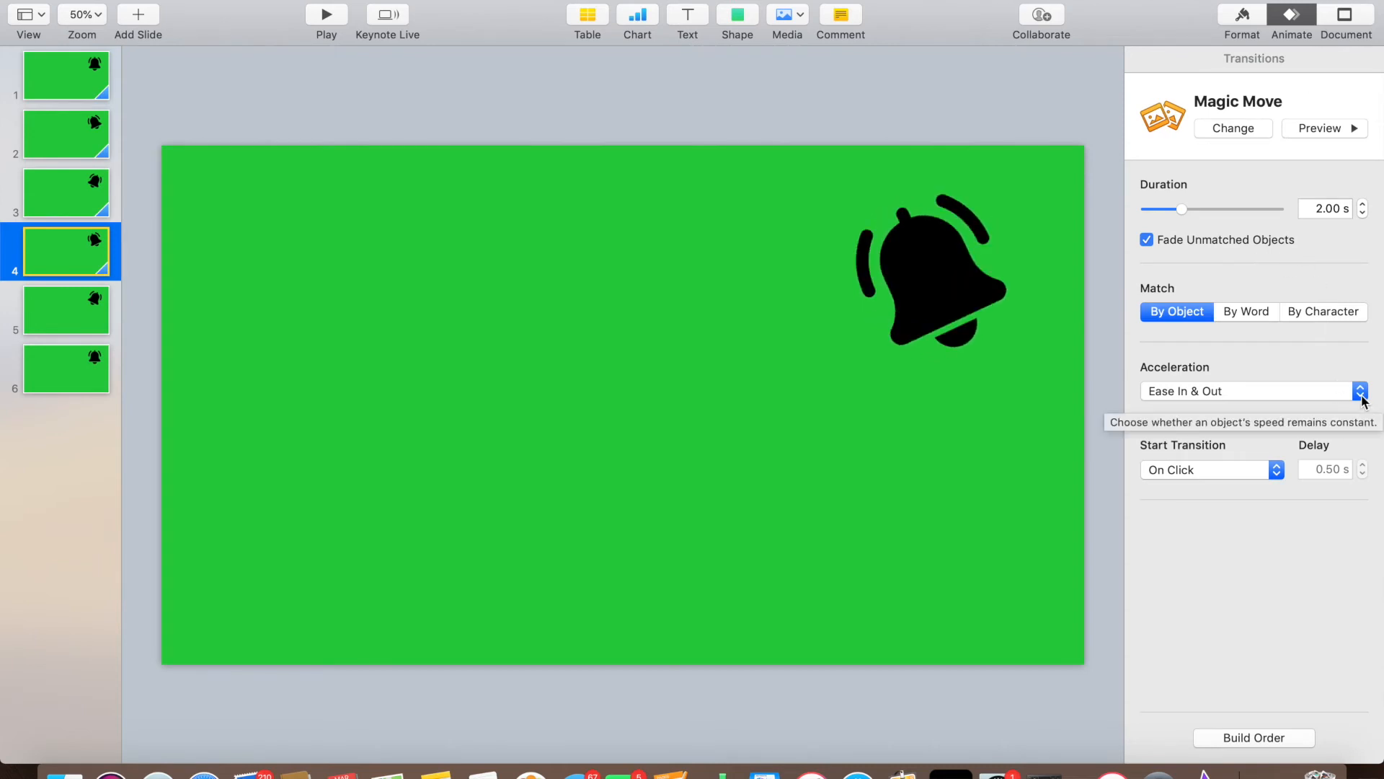
Step: Set slide 4's Magic Move to start automatically with a 1.00 s duration and the same delay as slide 3
left_click(1274, 470)
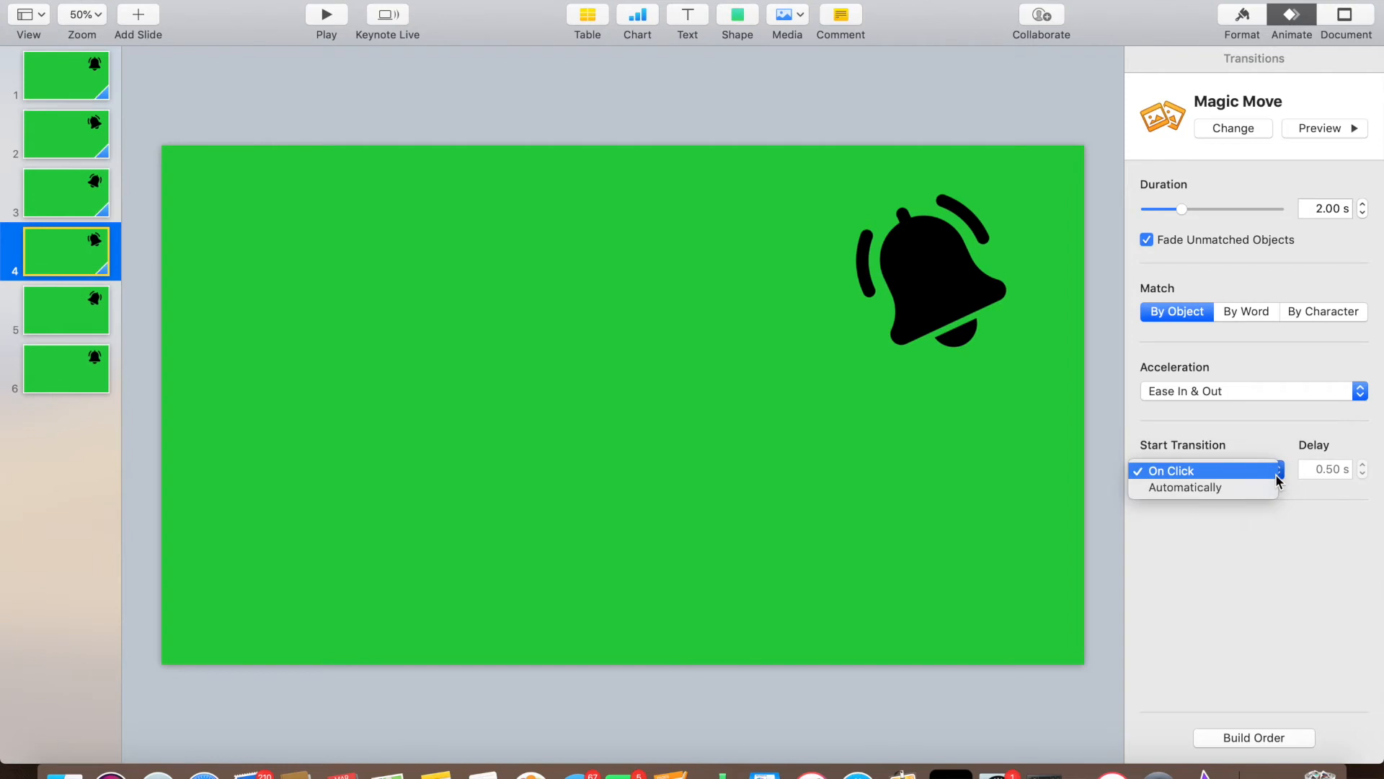
left_click(1223, 490)
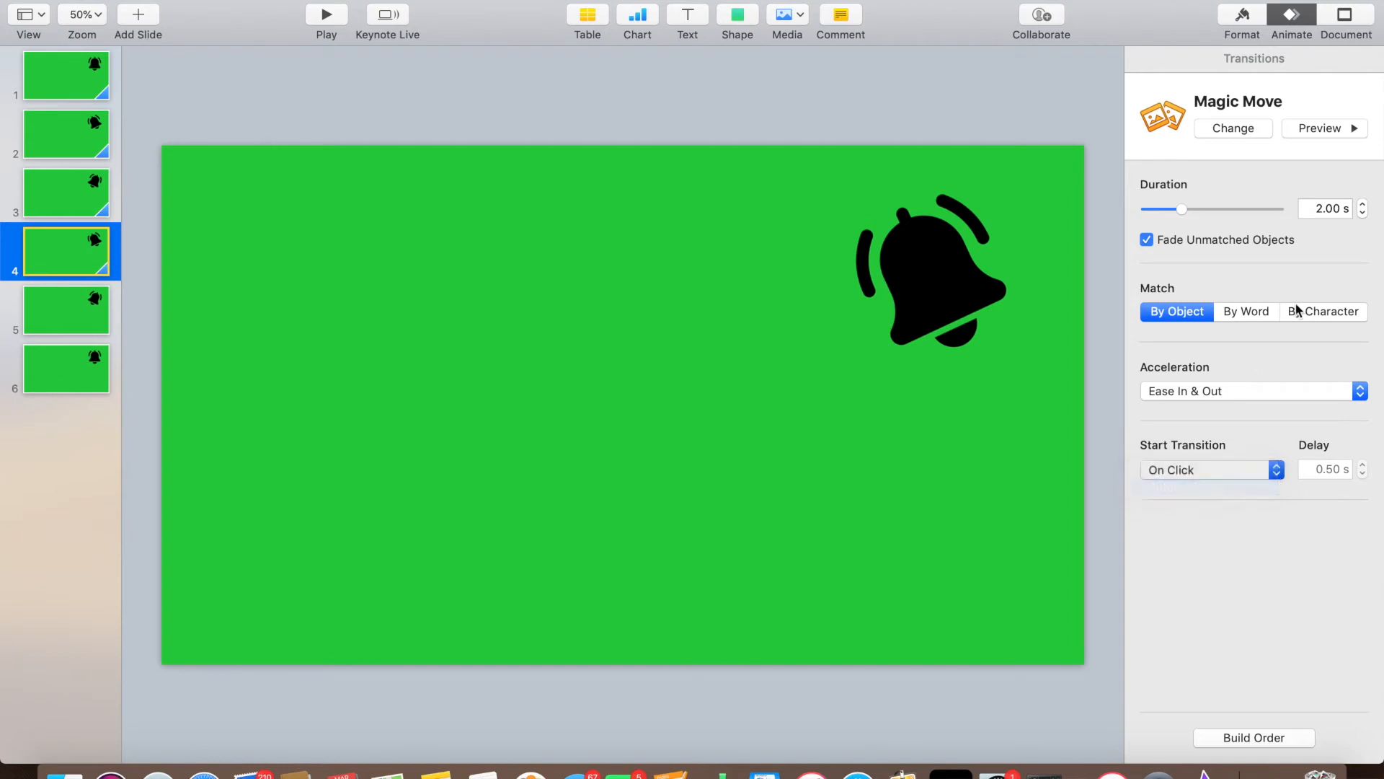
left_click(1362, 213)
left_click(1363, 214)
left_click(1363, 214)
left_click(1363, 214)
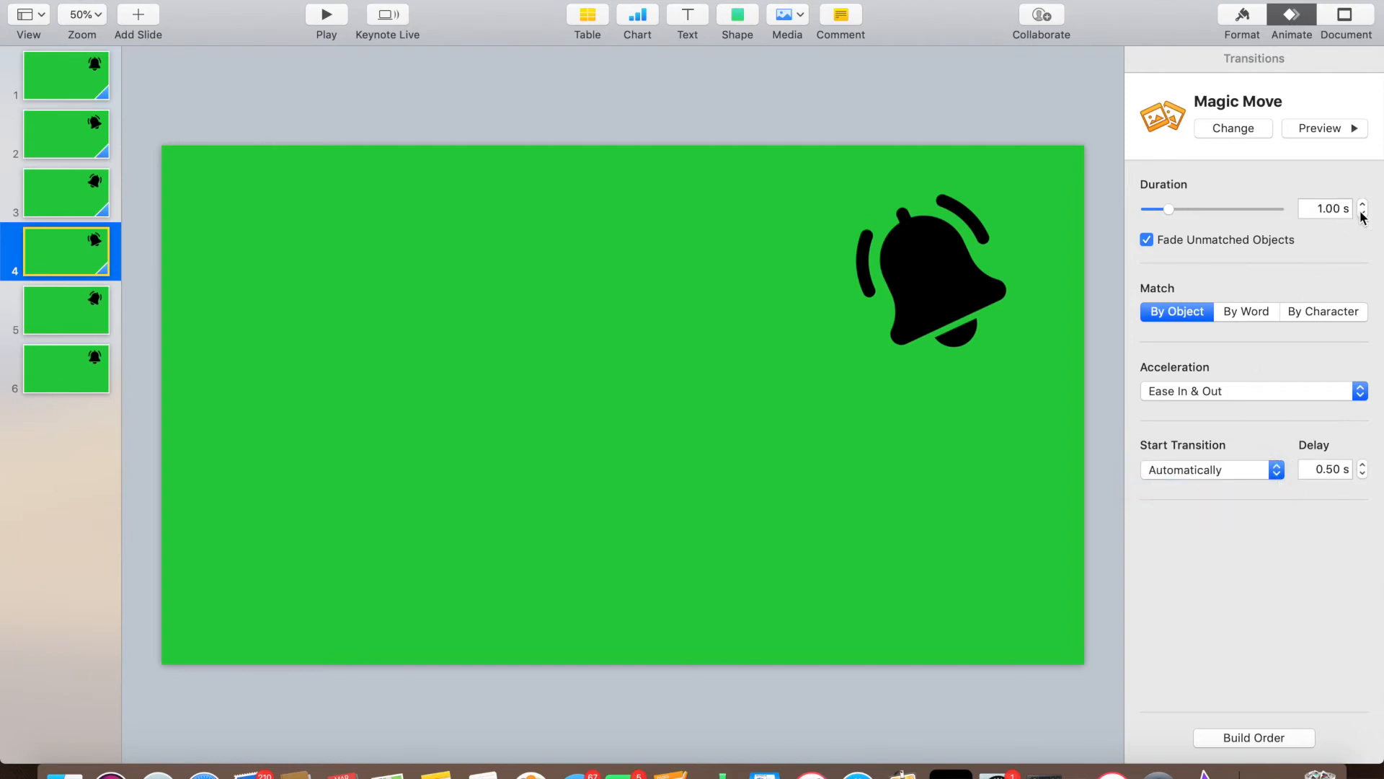
left_click(1363, 475)
left_click(1363, 475)
Step: Add a Magic Move transition effect to slide 5
left_click(76, 301)
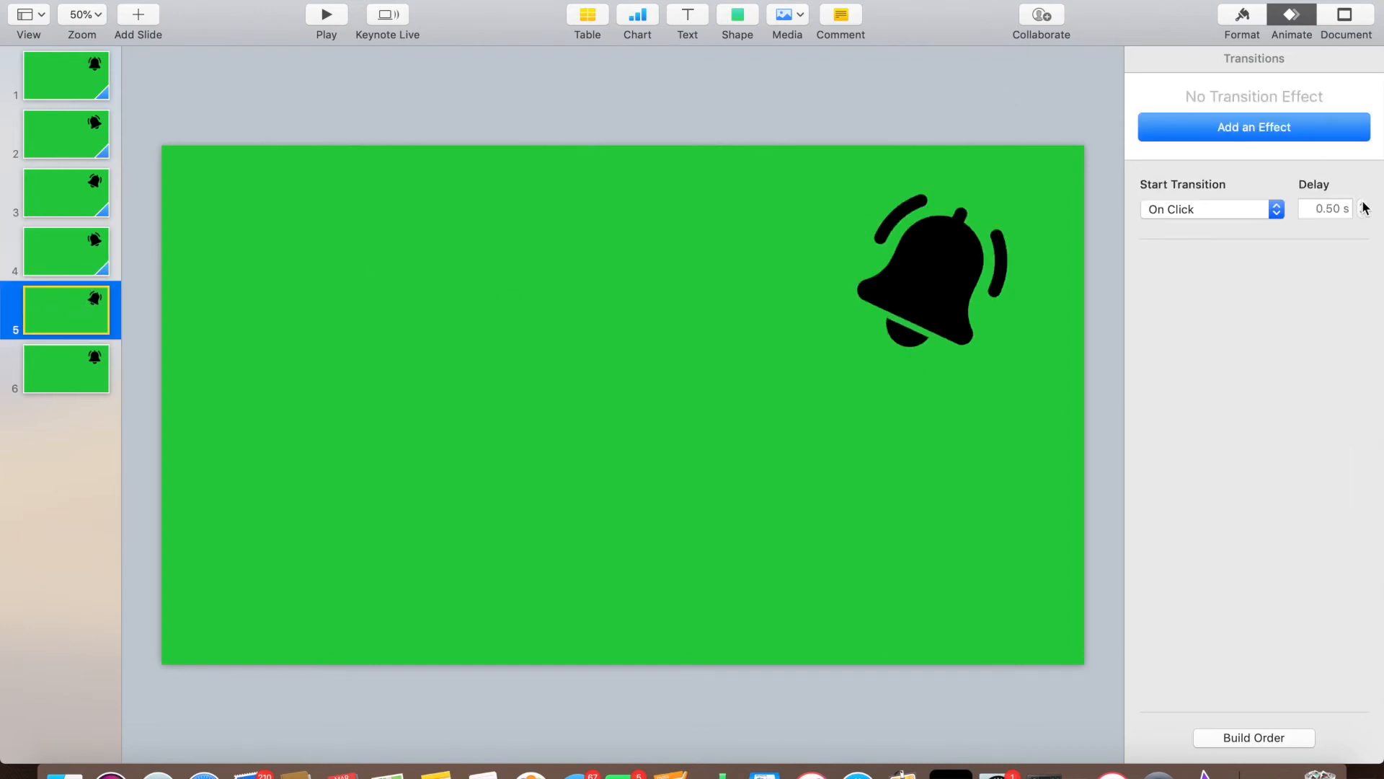
left_click(1261, 137)
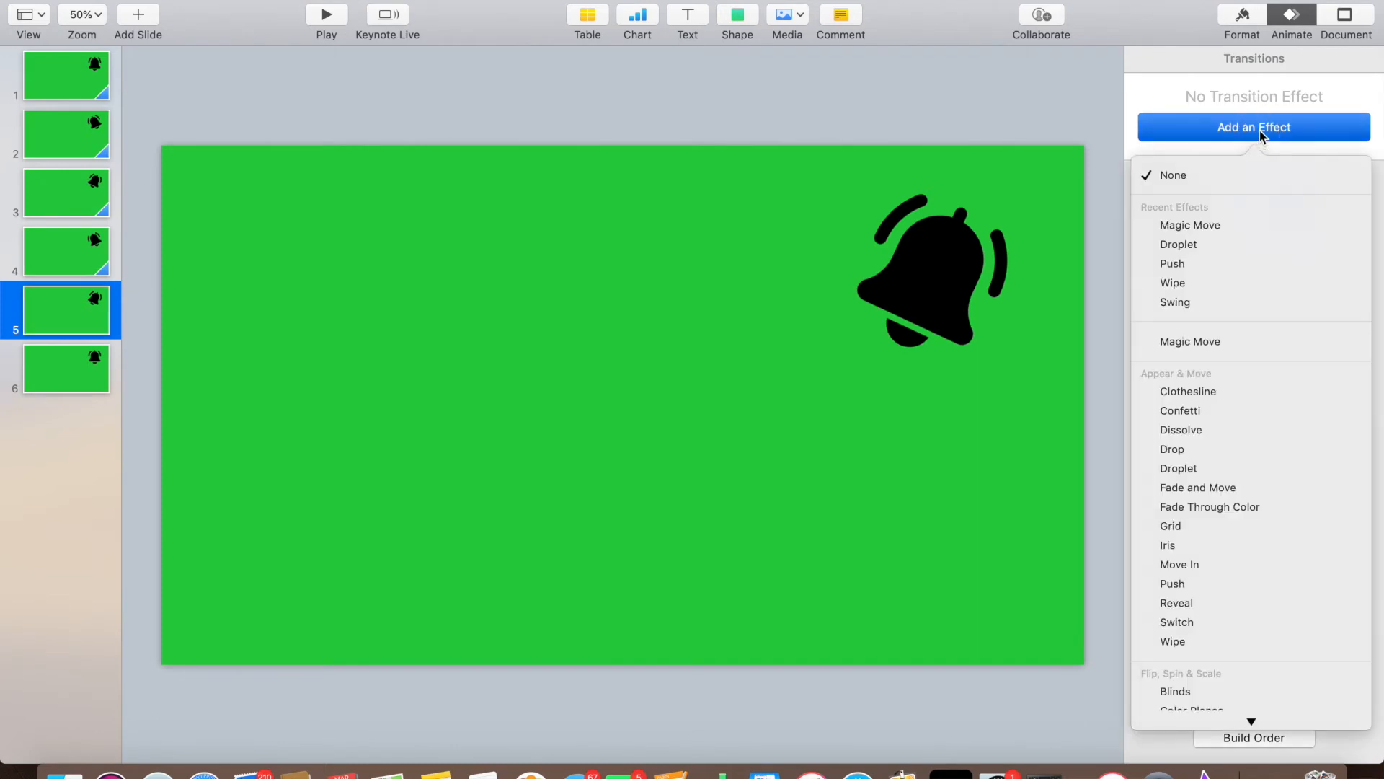
left_click(1217, 341)
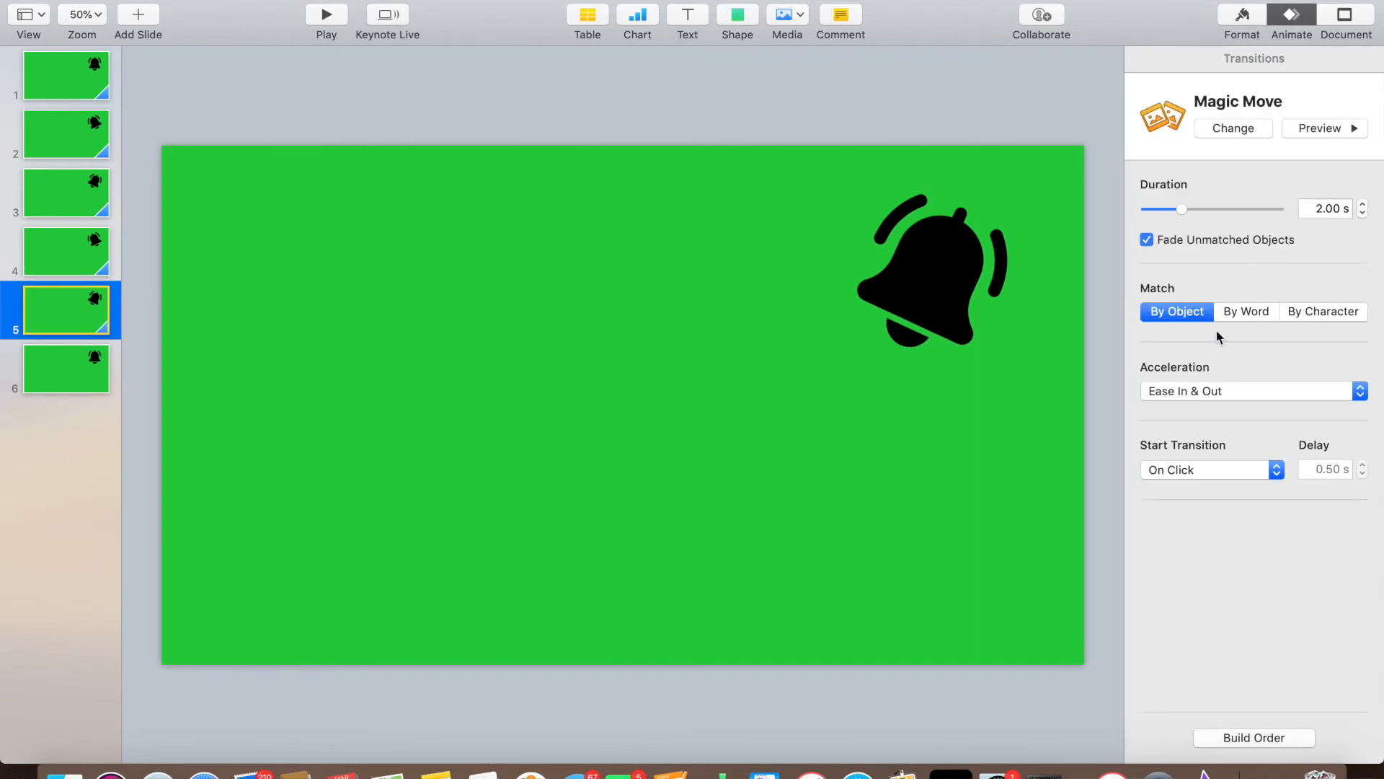
Step: Give slide 5's Magic Move an automatic start and the same duration and delay as the preceding slides
left_click(1363, 213)
left_click(1275, 470)
left_click(1214, 486)
left_click(1363, 476)
Step: Play the slideshow from slide 1 to preview the whole bell animation, and exit the playback
left_click(80, 368)
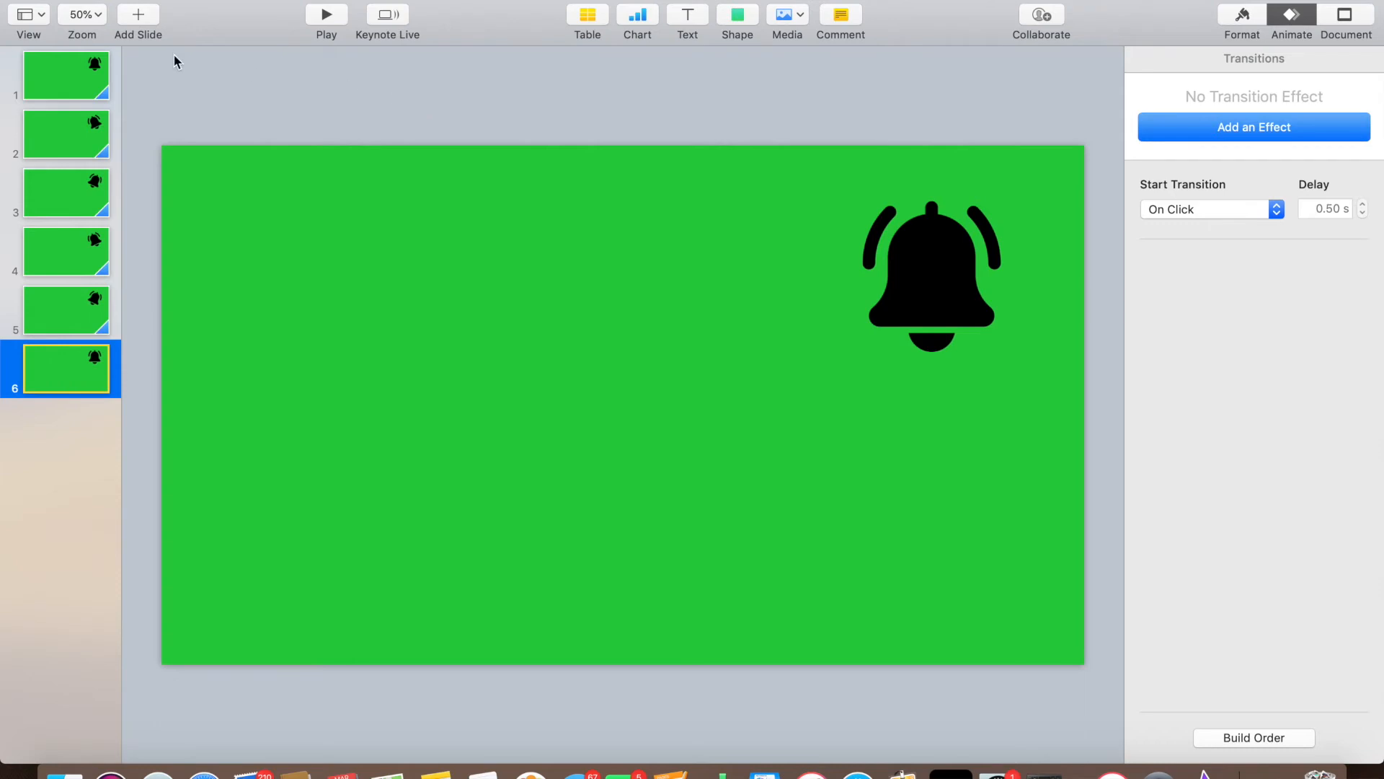
left_click(71, 84)
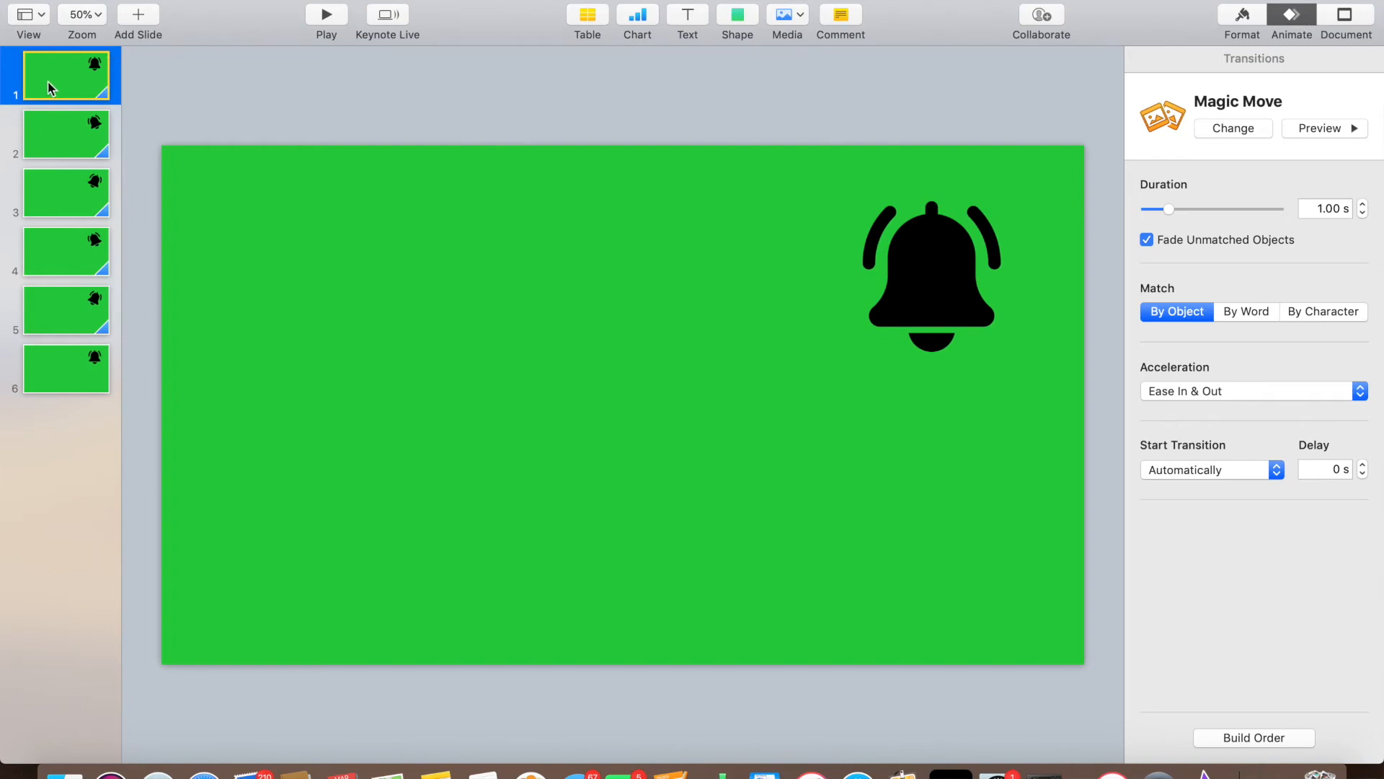
left_click(326, 17)
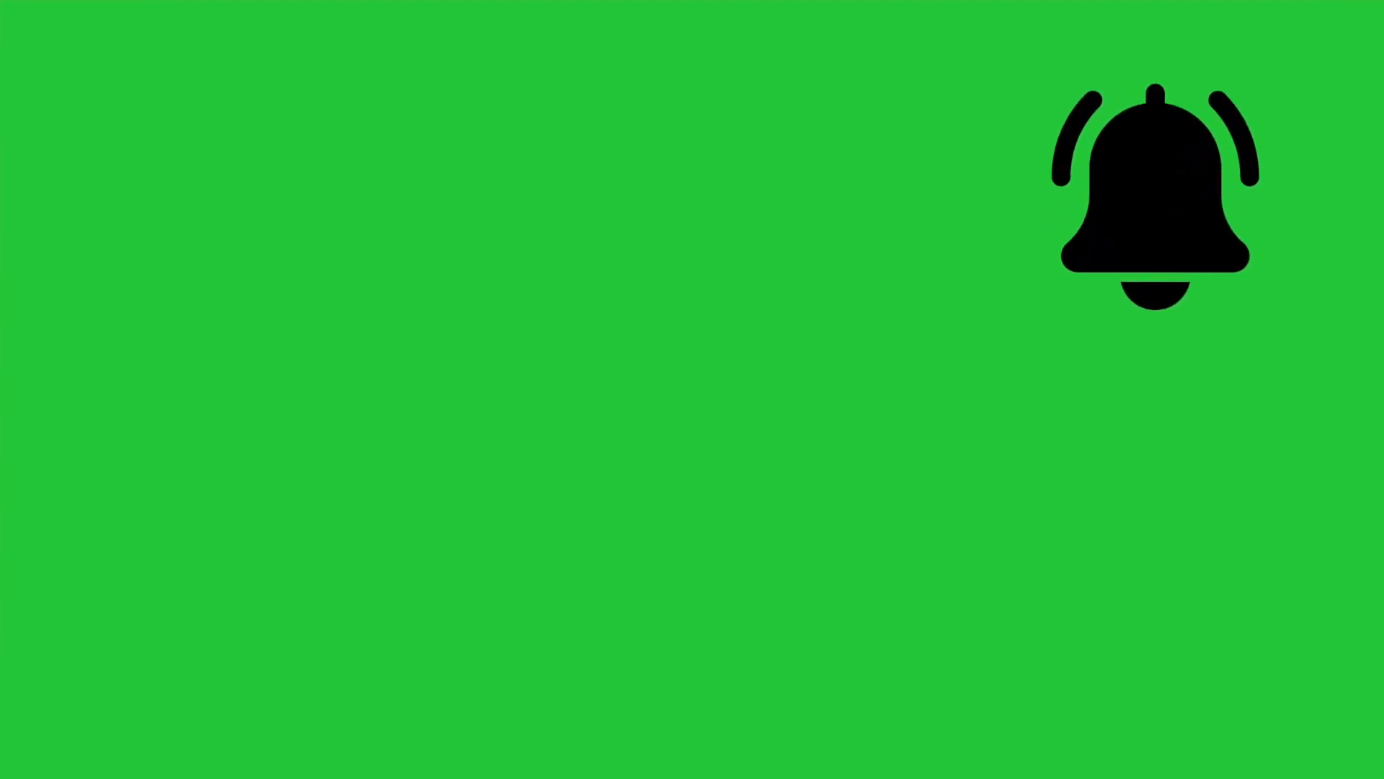
key("Escape")
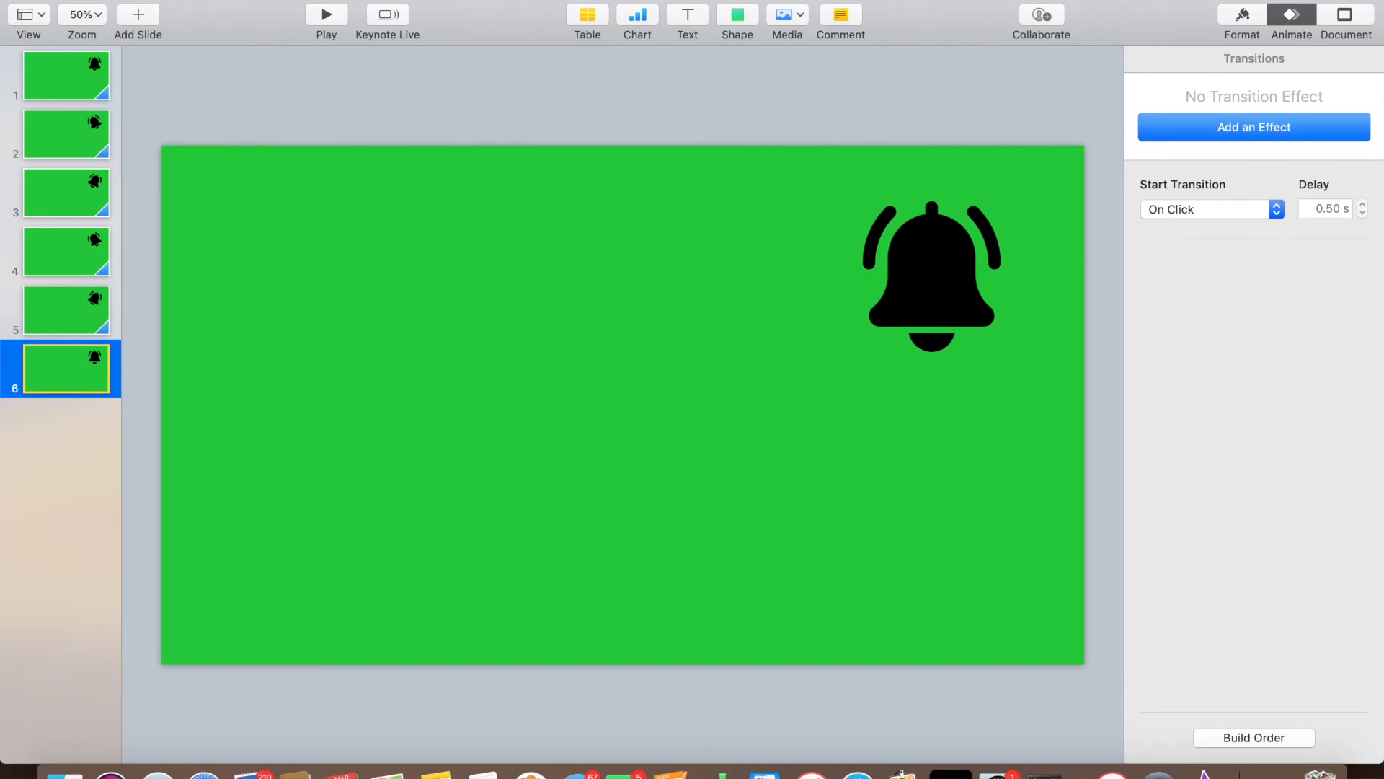
Step: Set up a movie export of all slides with 0 seconds for both next slide and next build, at 1080p resolution
left_click(133, 1)
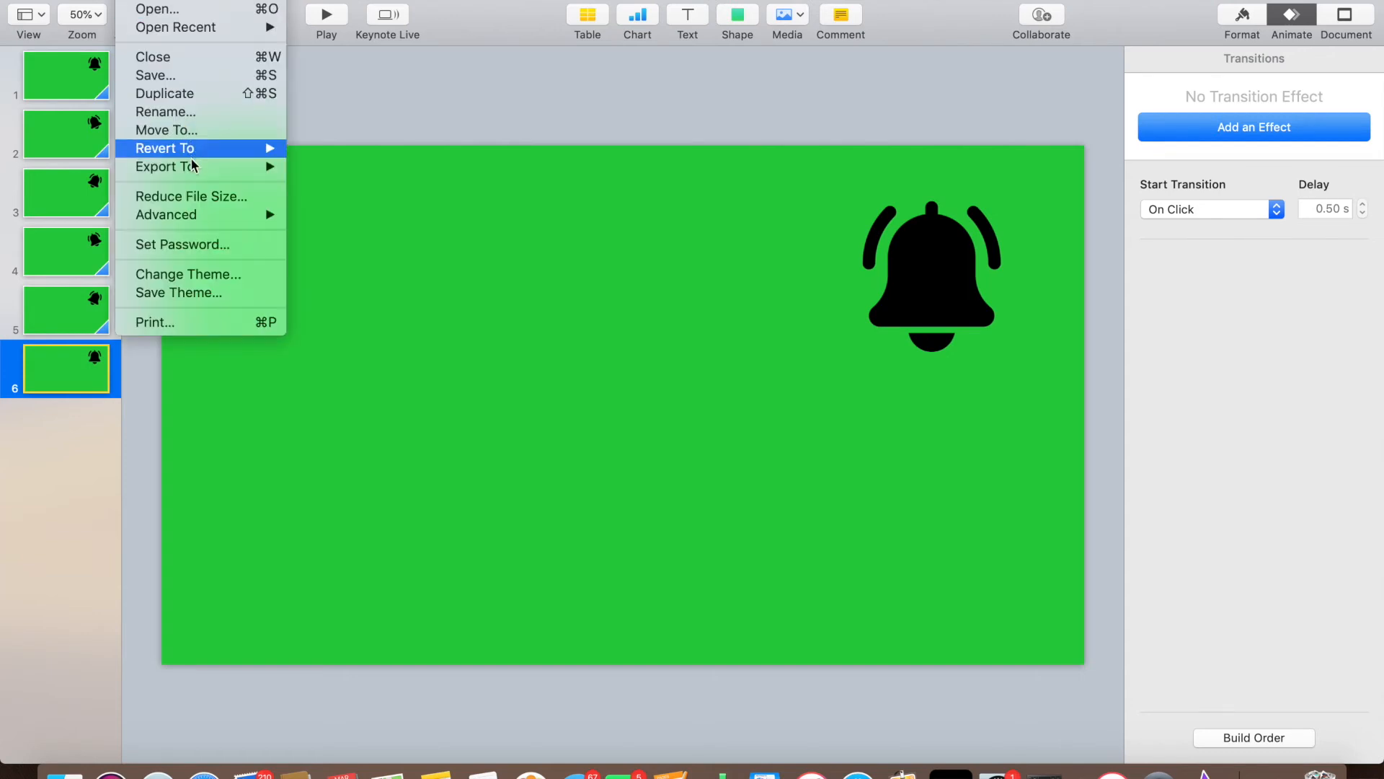
mouse_move(193, 173)
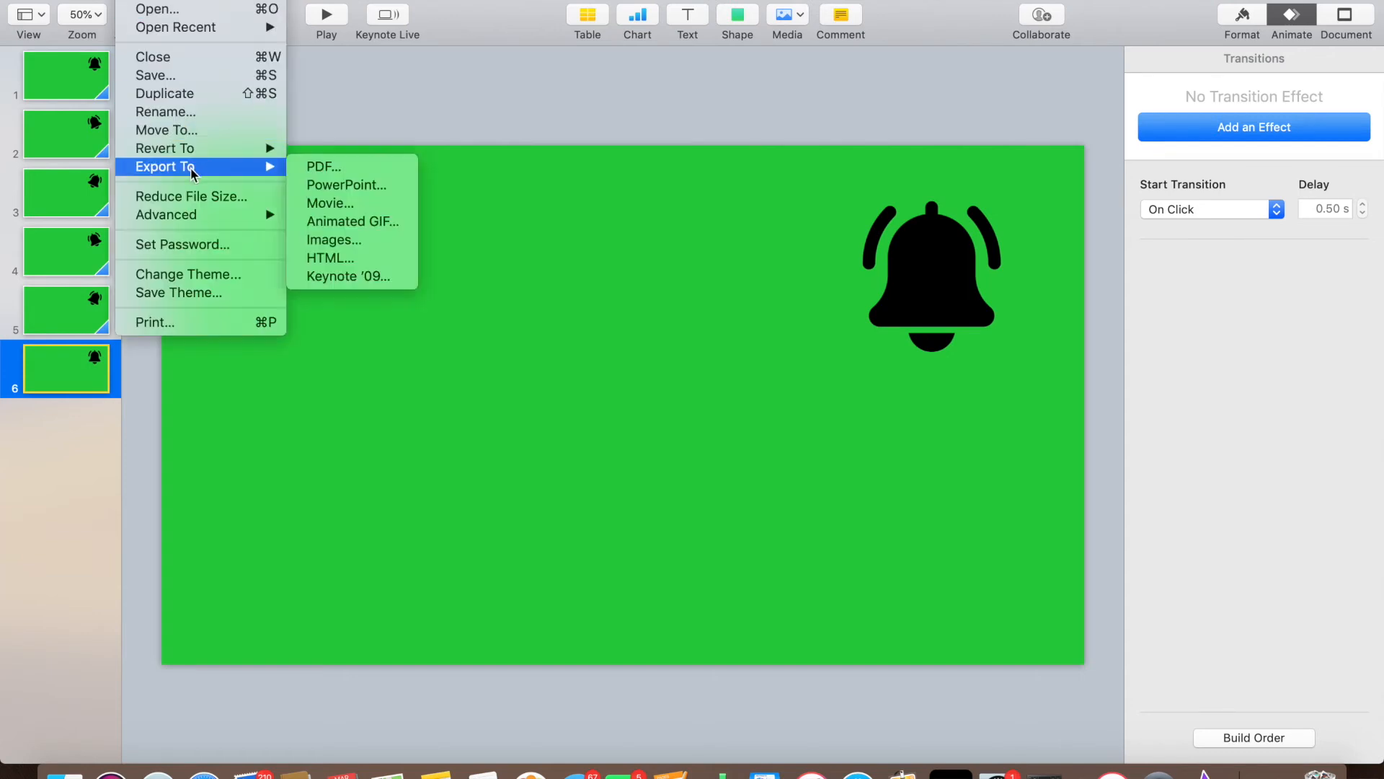
left_click(338, 205)
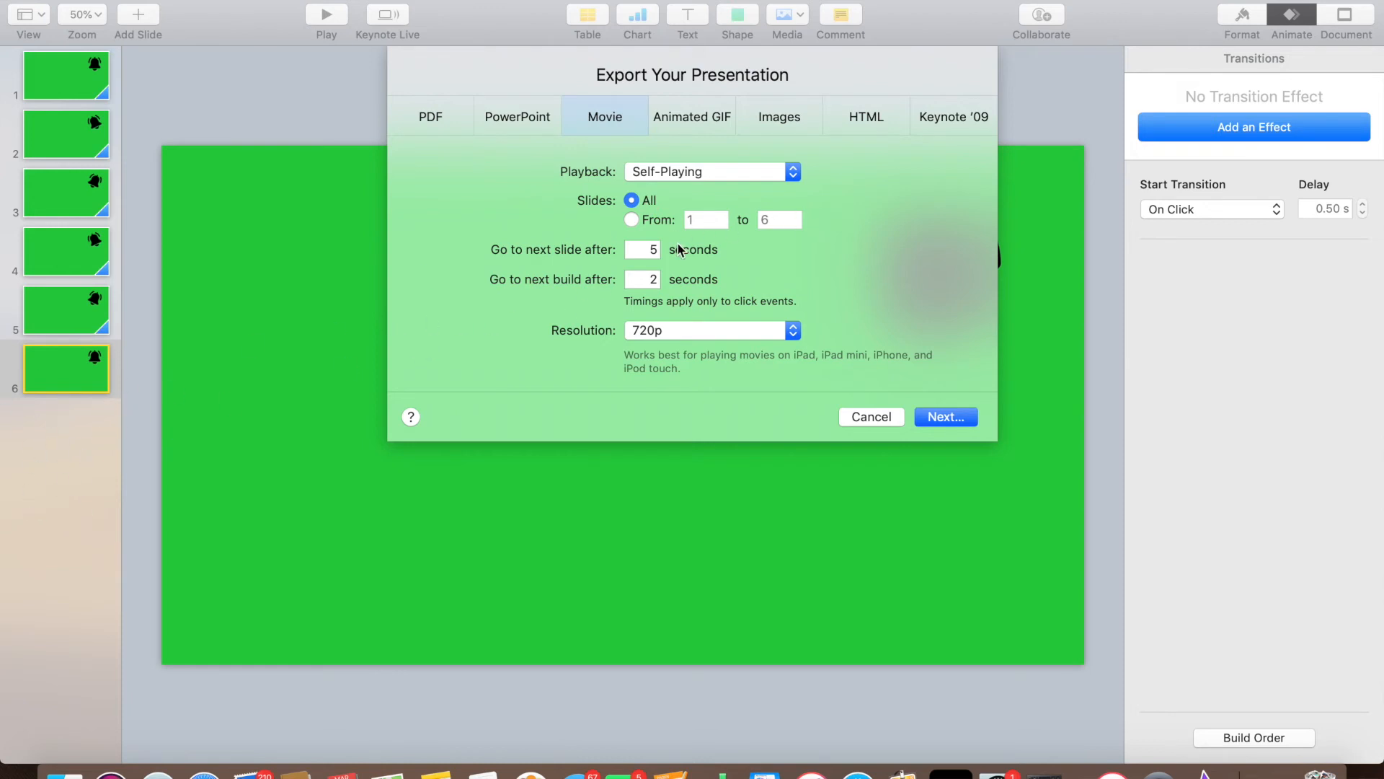
double_click(654, 249)
type("0")
left_click_drag(656, 279, 624, 280)
type("0")
left_click(792, 330)
left_click(681, 347)
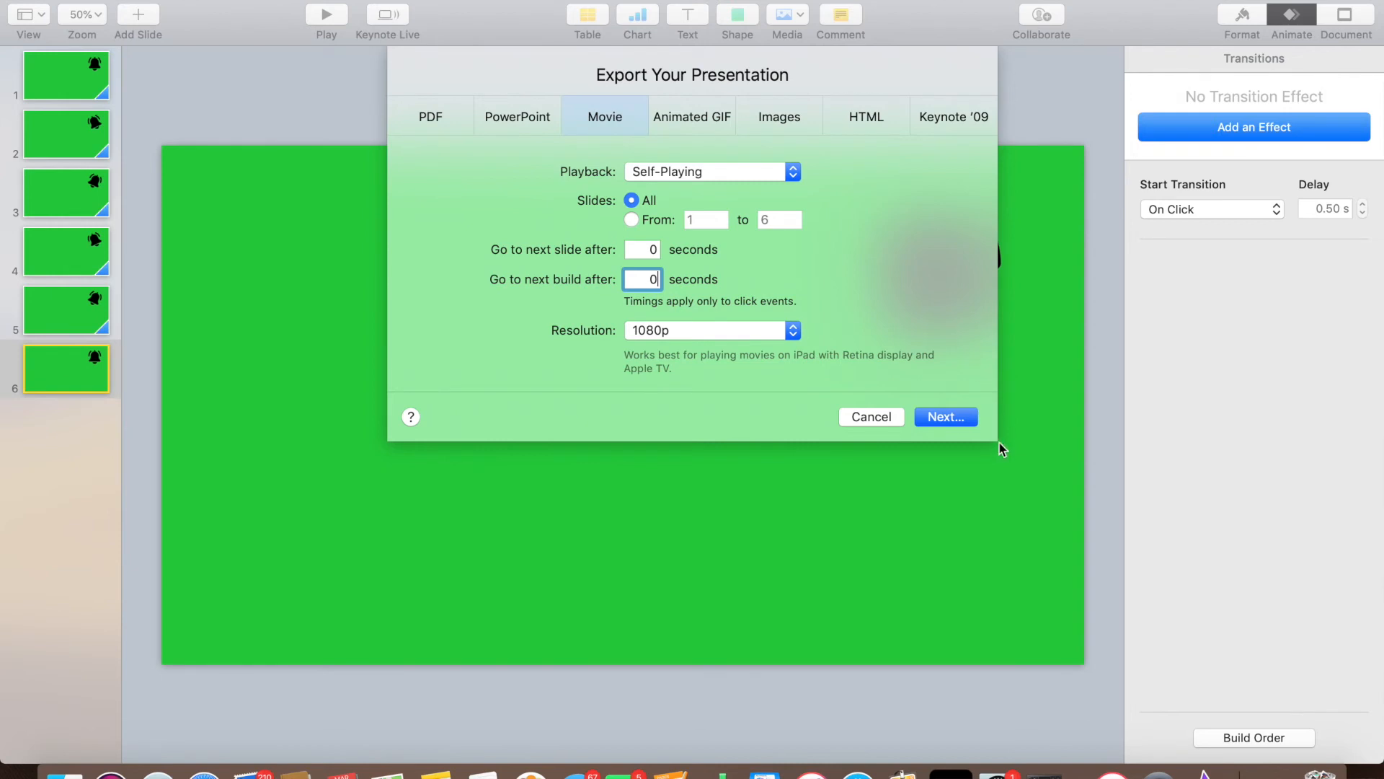
Step: Export the movie as "Ringing Notification Bell002" into the Bell Notification folder
left_click(948, 418)
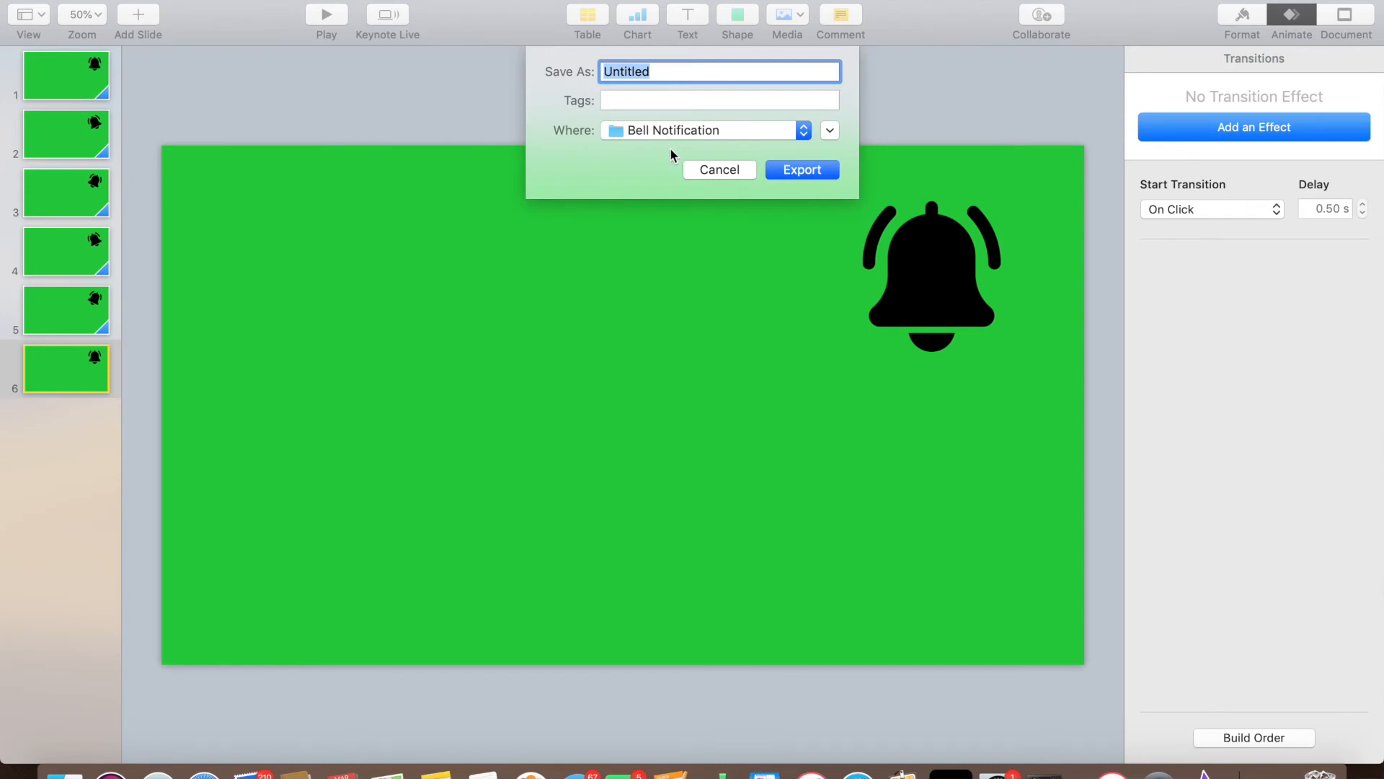
type("Ringing Notificati")
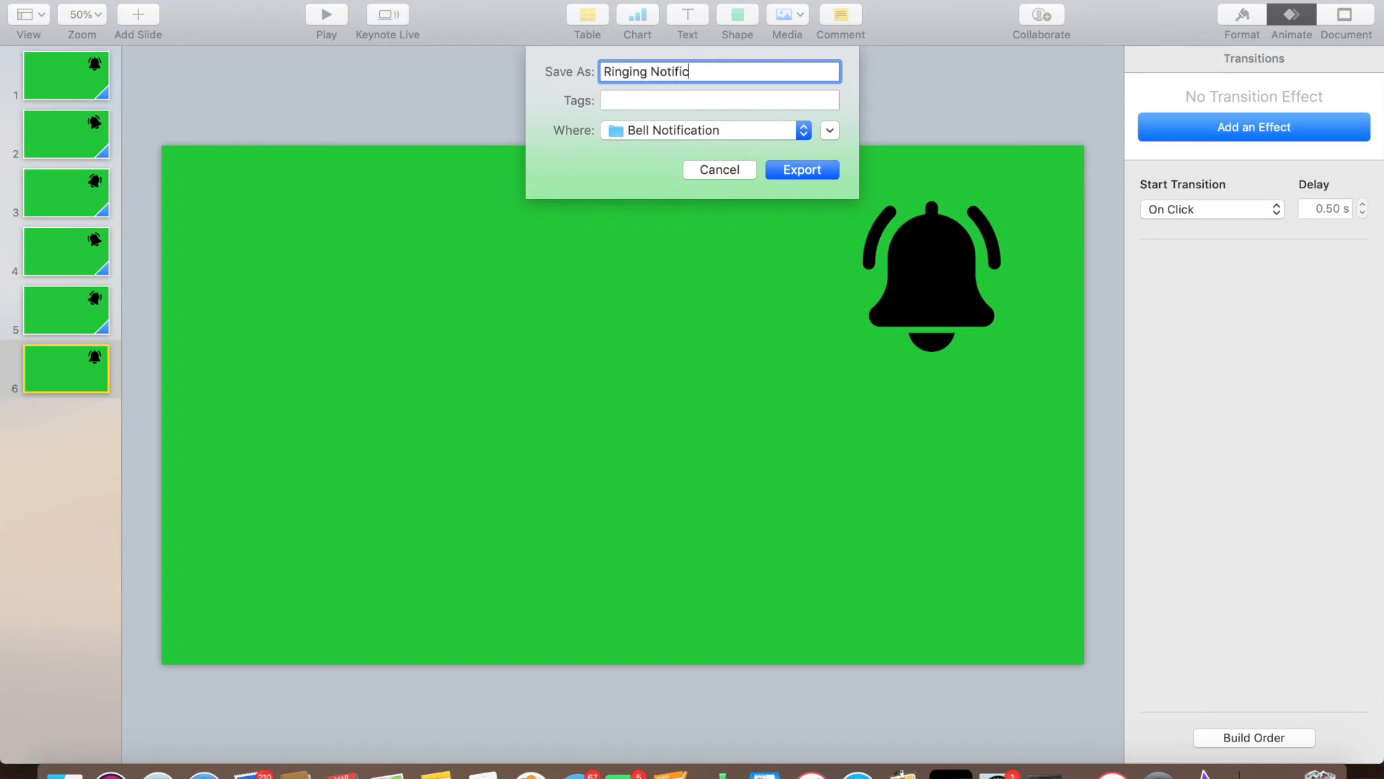
type("on Bell")
type("002")
left_click(803, 170)
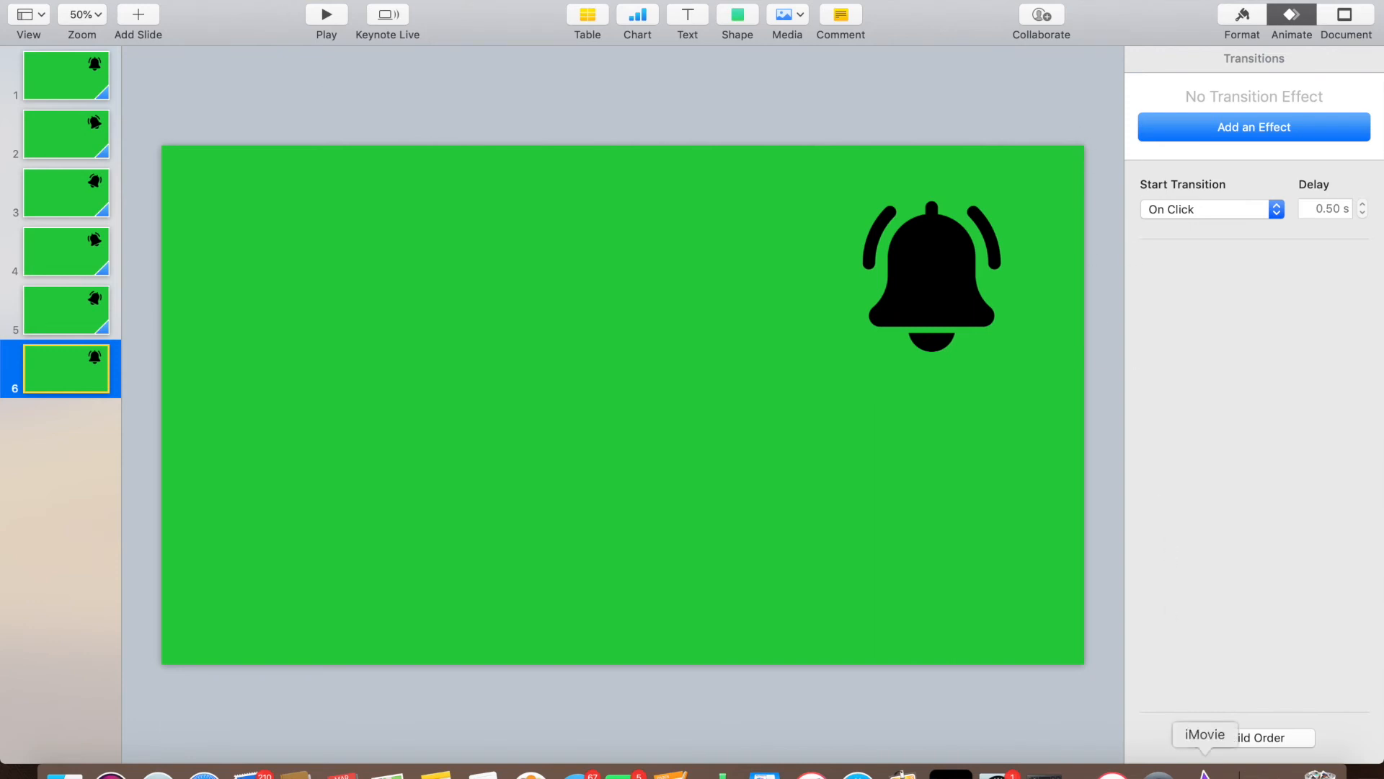
Step: Switch to iMovie and import the "Ringing Notification Bell 002" movie from the Bell Notification folder into the project media
left_click(1205, 771)
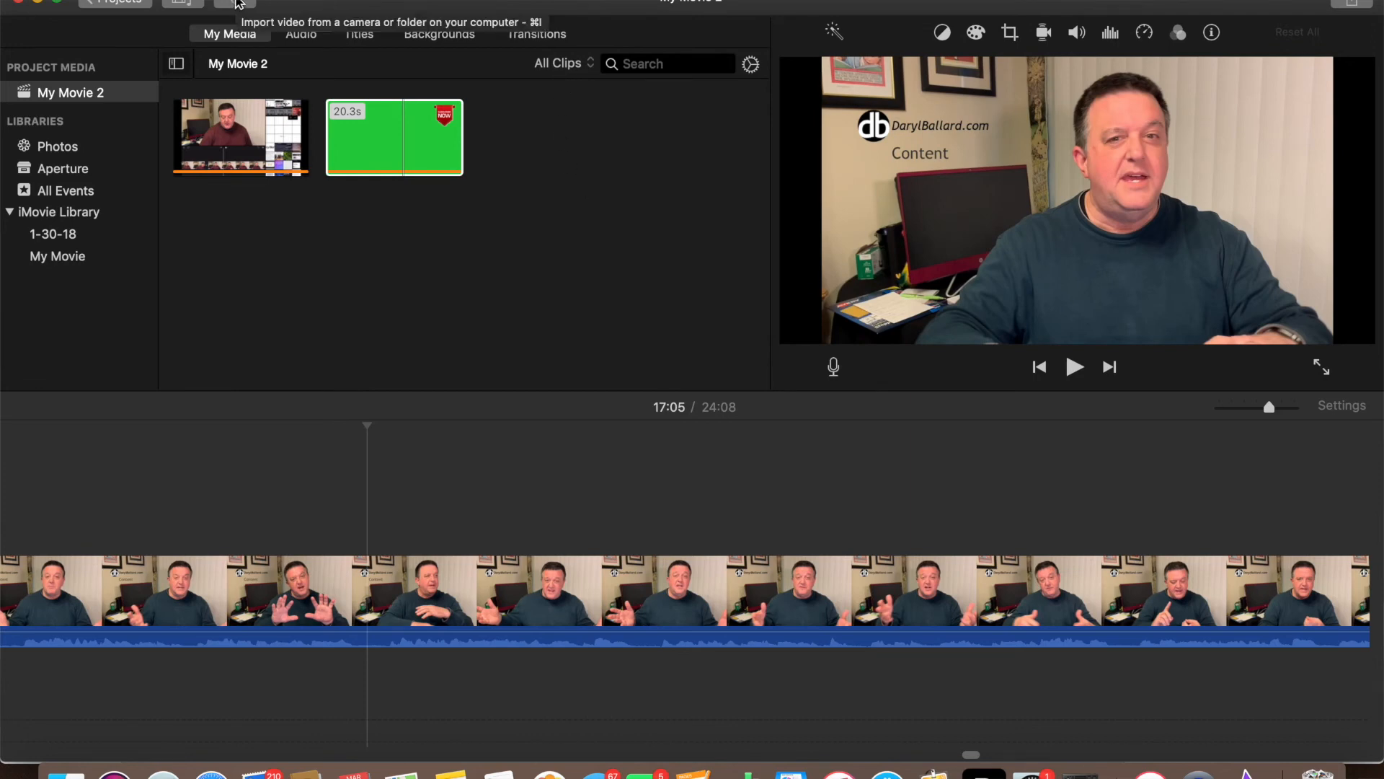
left_click(238, 4)
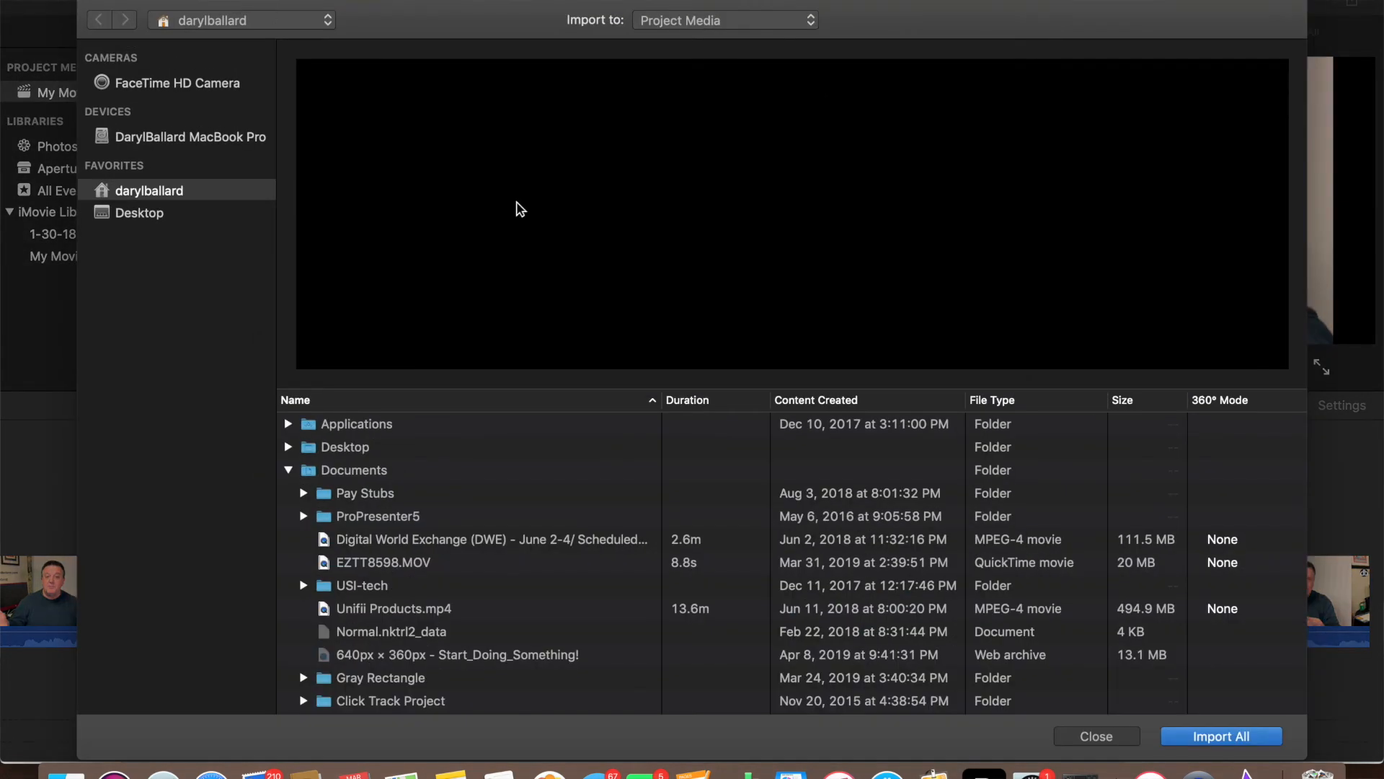
scroll(602, 563, "down", 5)
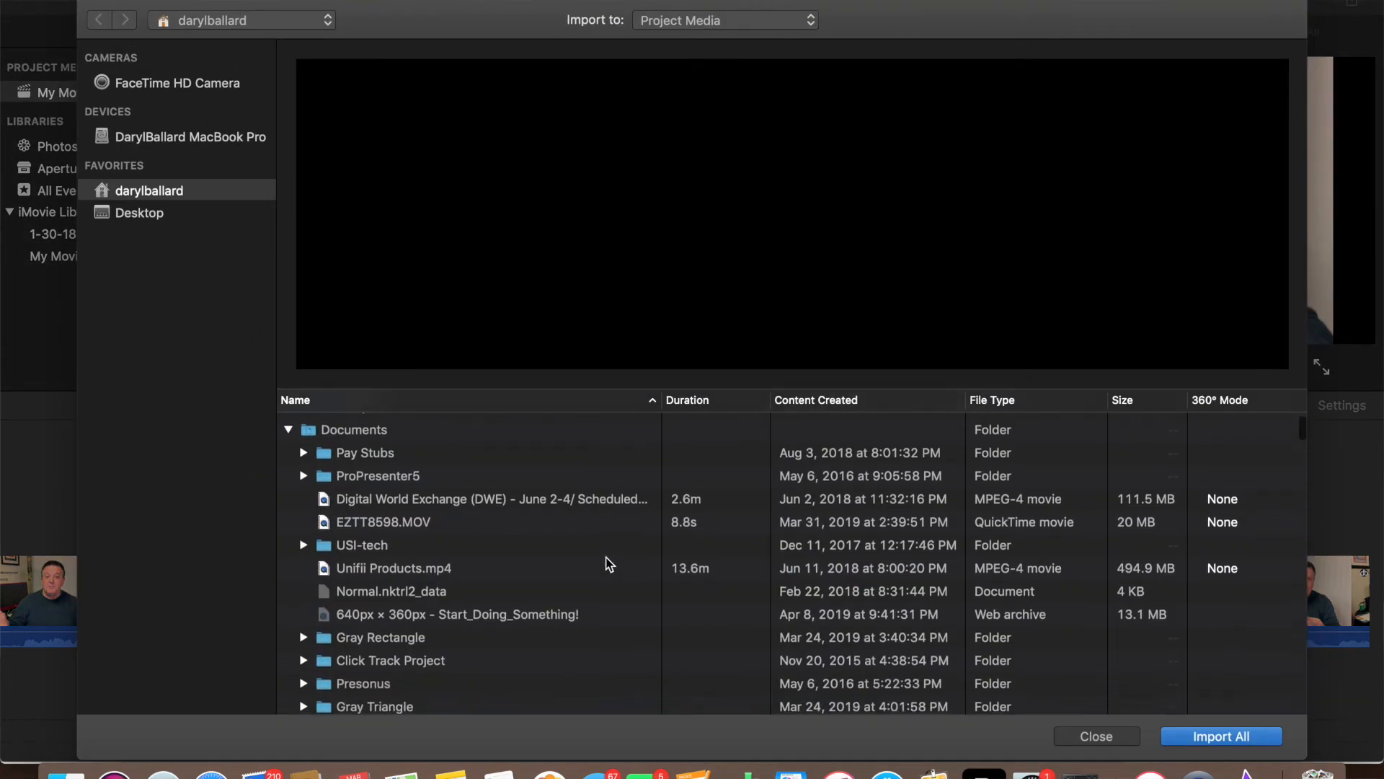
scroll(607, 563, "down", 5)
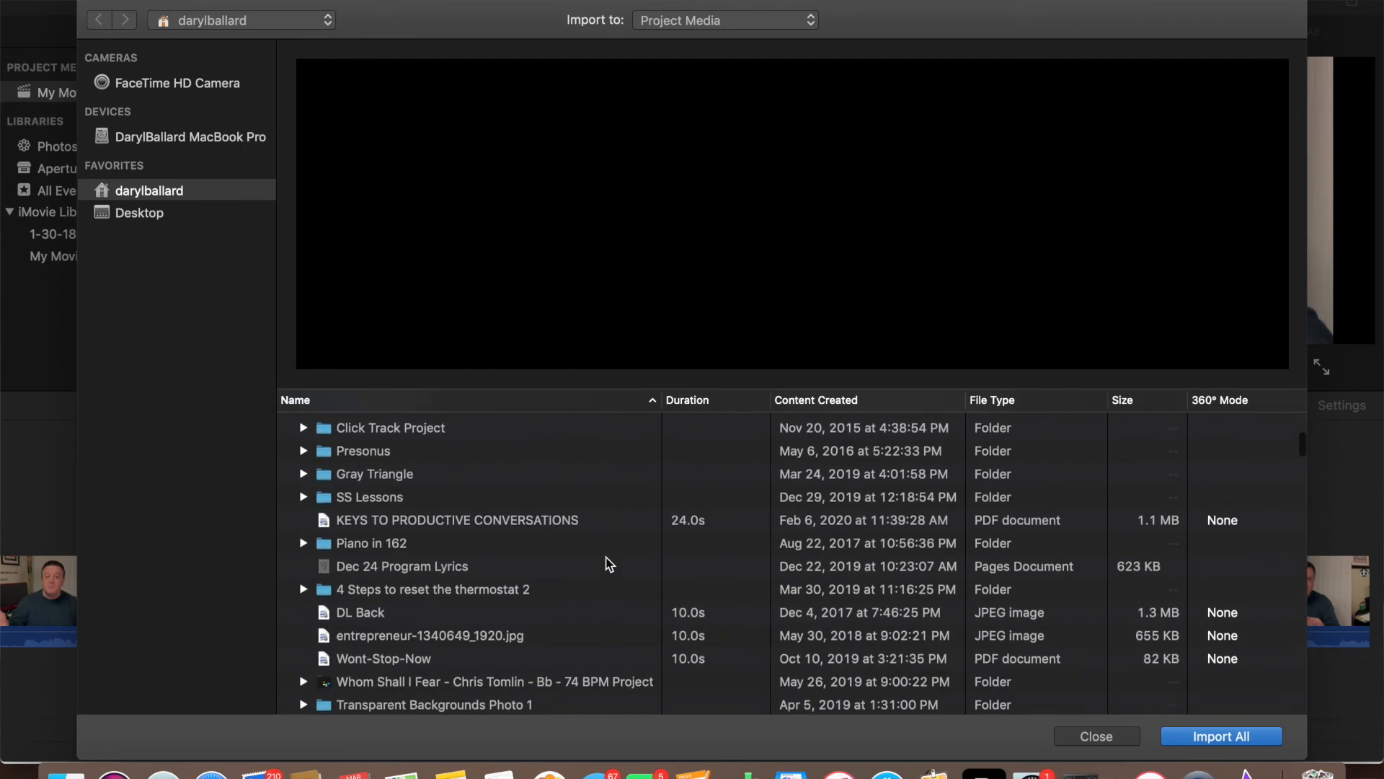
scroll(606, 562, "down", 5)
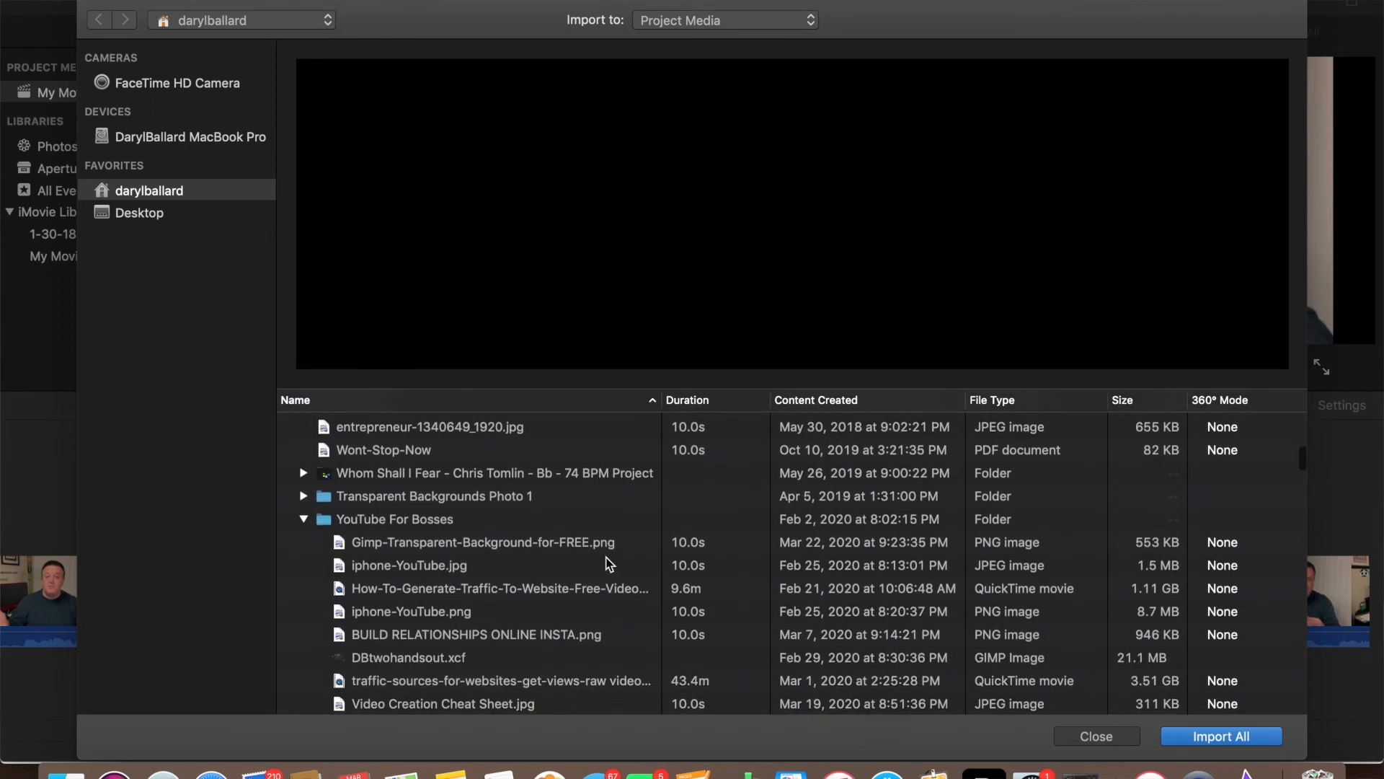
scroll(606, 563, "down", 5)
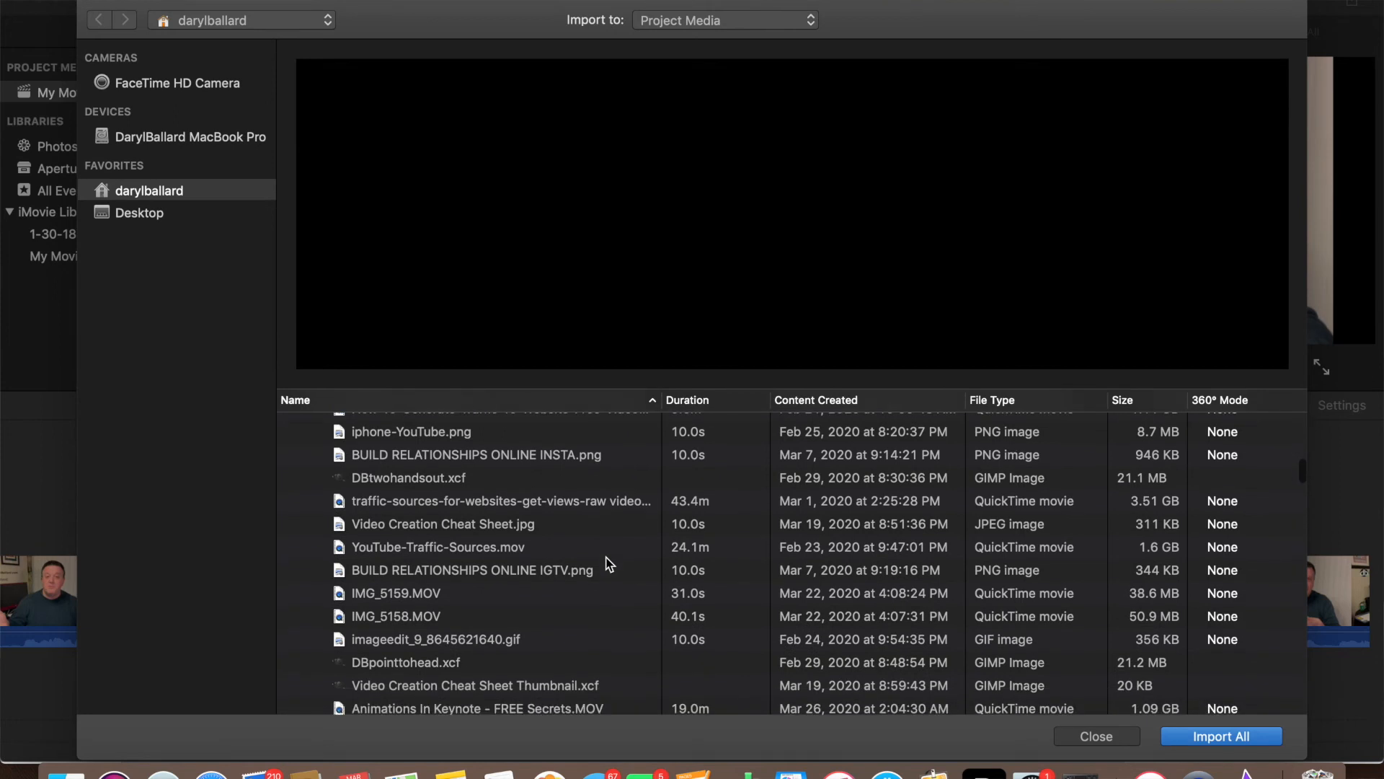
scroll(606, 563, "down", 5)
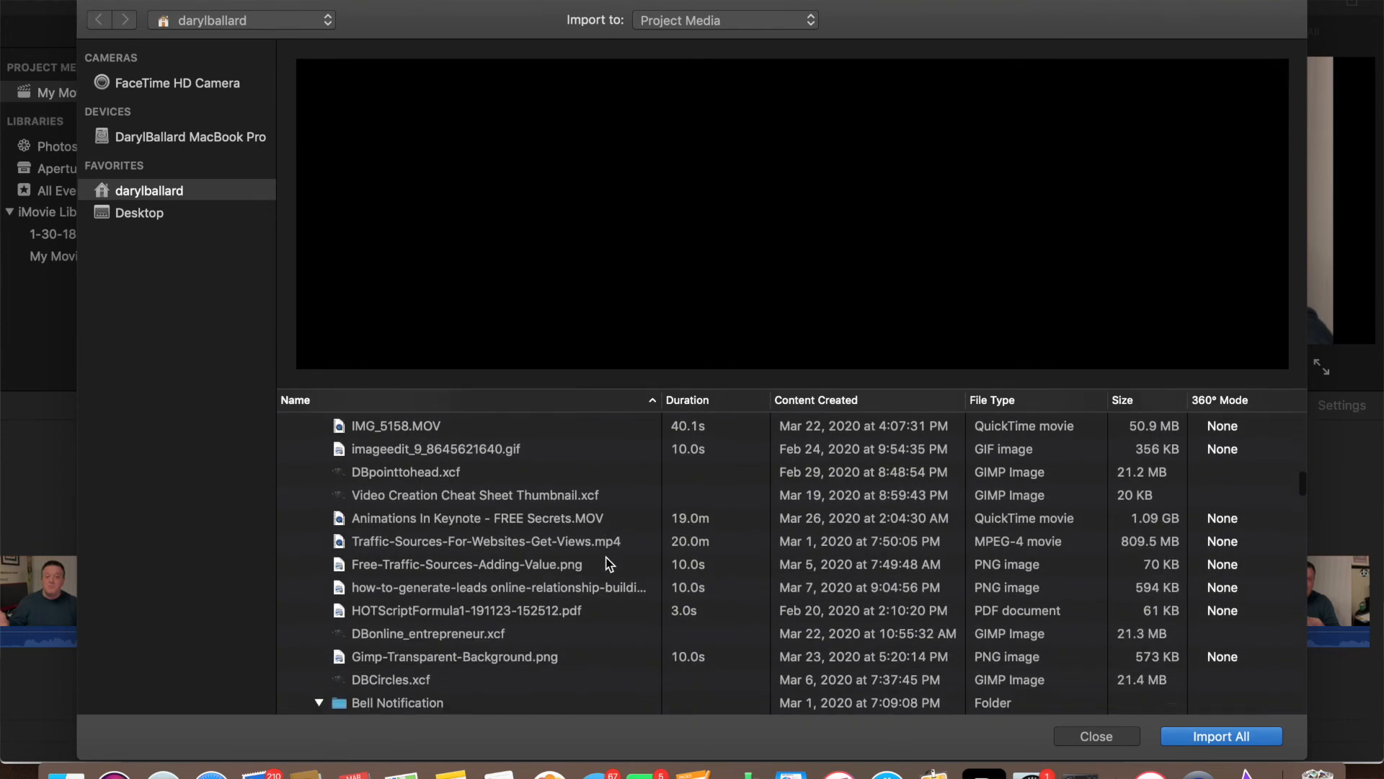
scroll(606, 563, "down", 3)
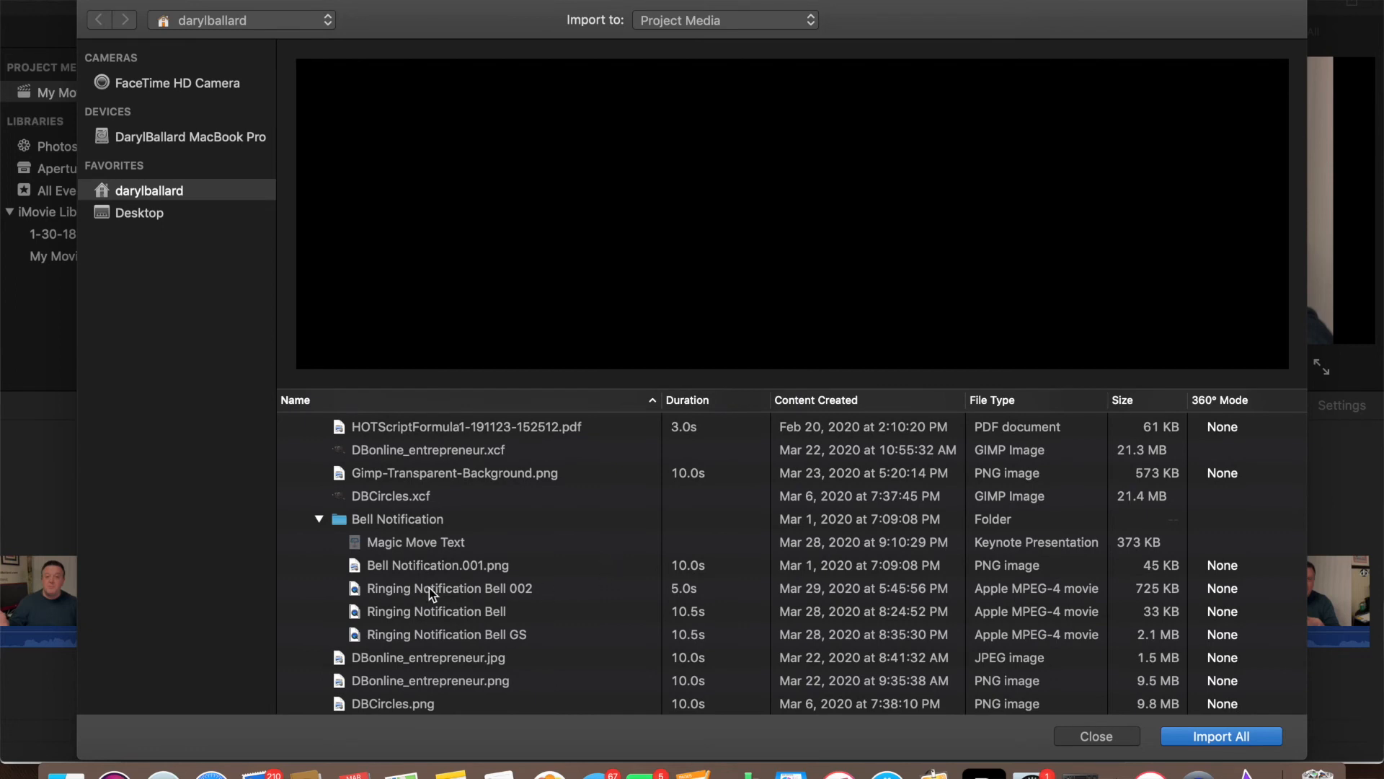
left_click(430, 586)
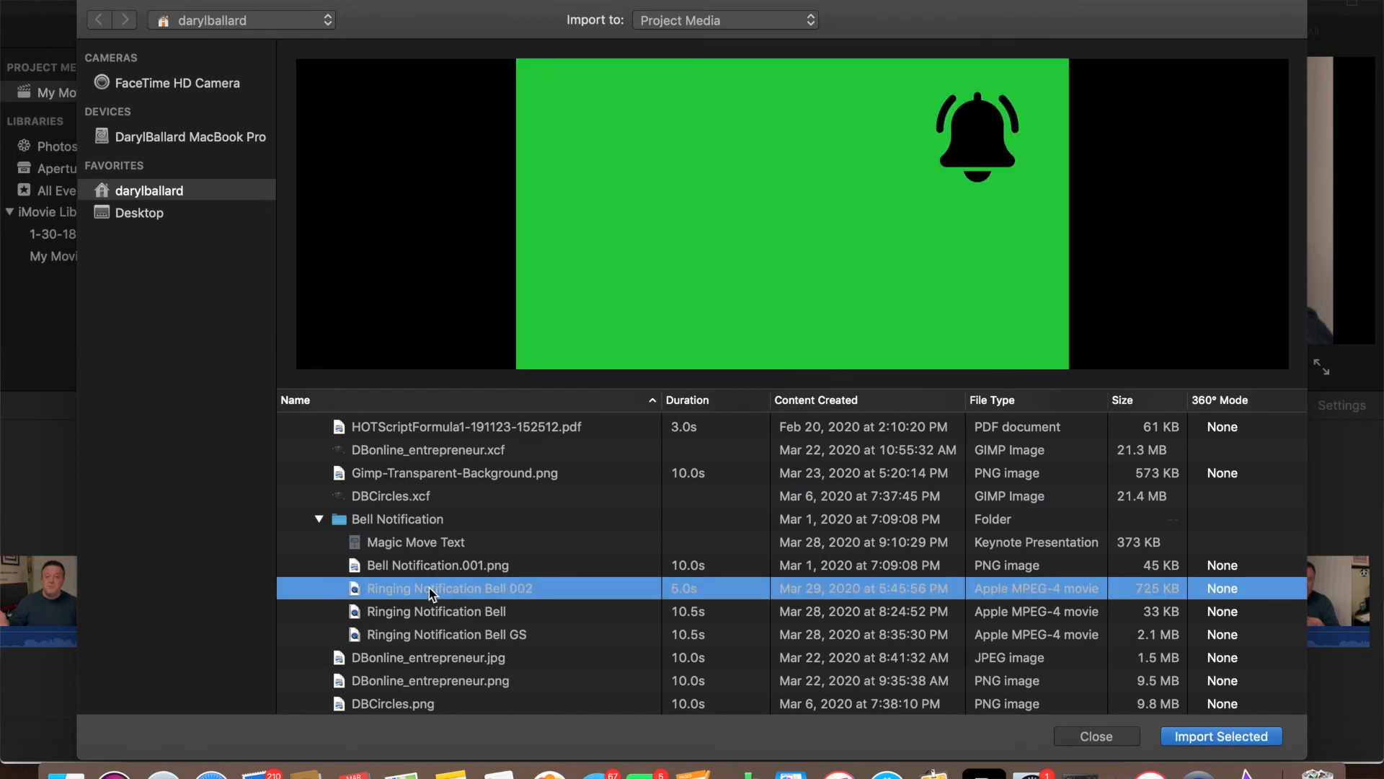
left_click(1218, 736)
Step: Place the whole bell clip above the main footage at about 17:10 and set its video overlay style to Green/Blue Screen
left_click(537, 148)
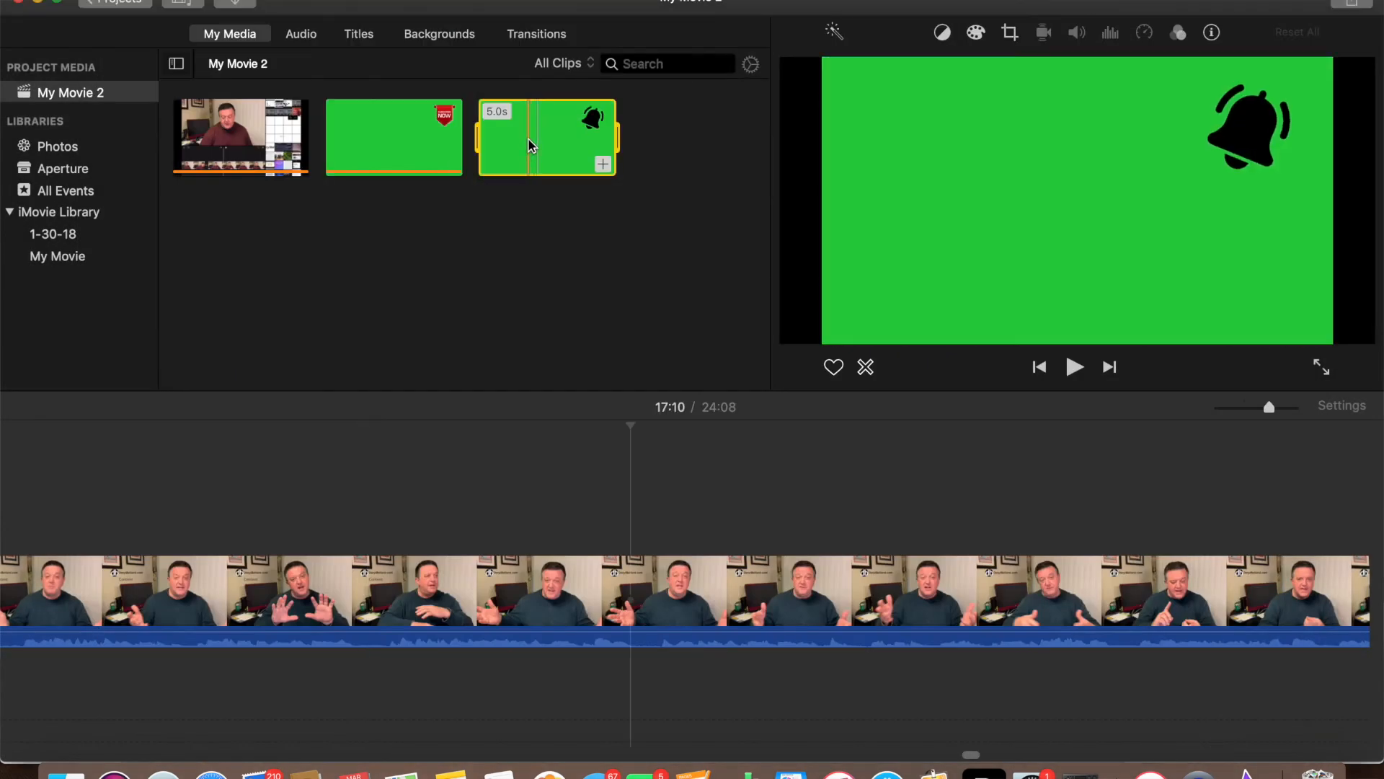
left_click_drag(546, 144, 664, 522)
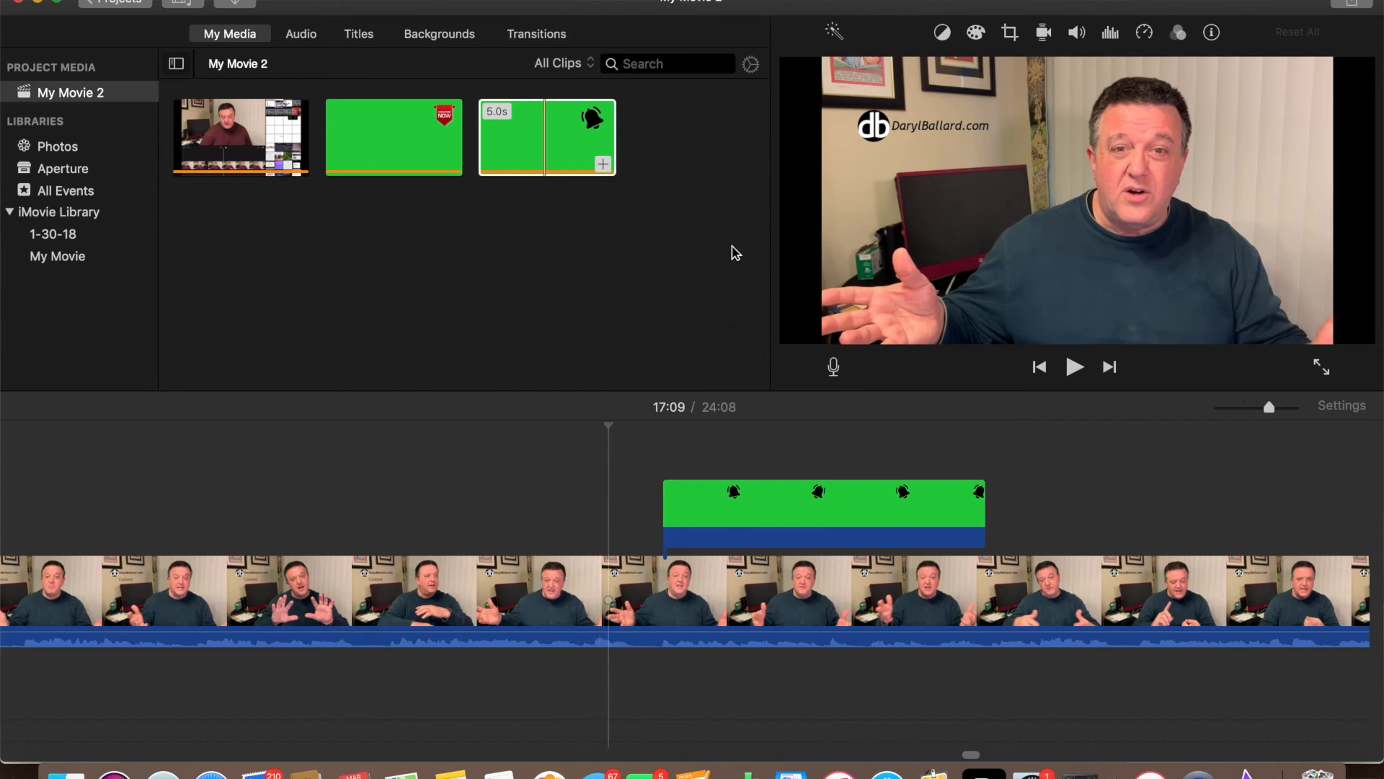
left_click(828, 521)
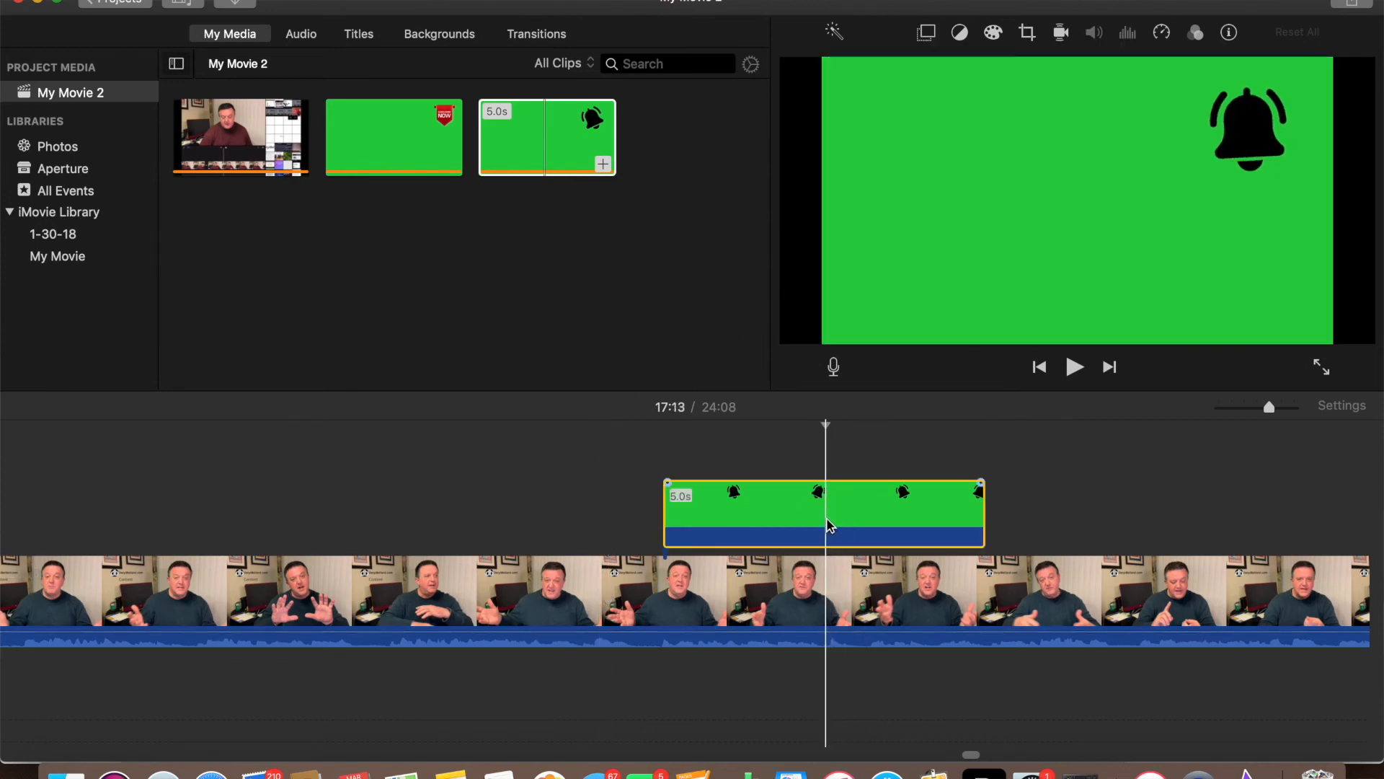
left_click(927, 33)
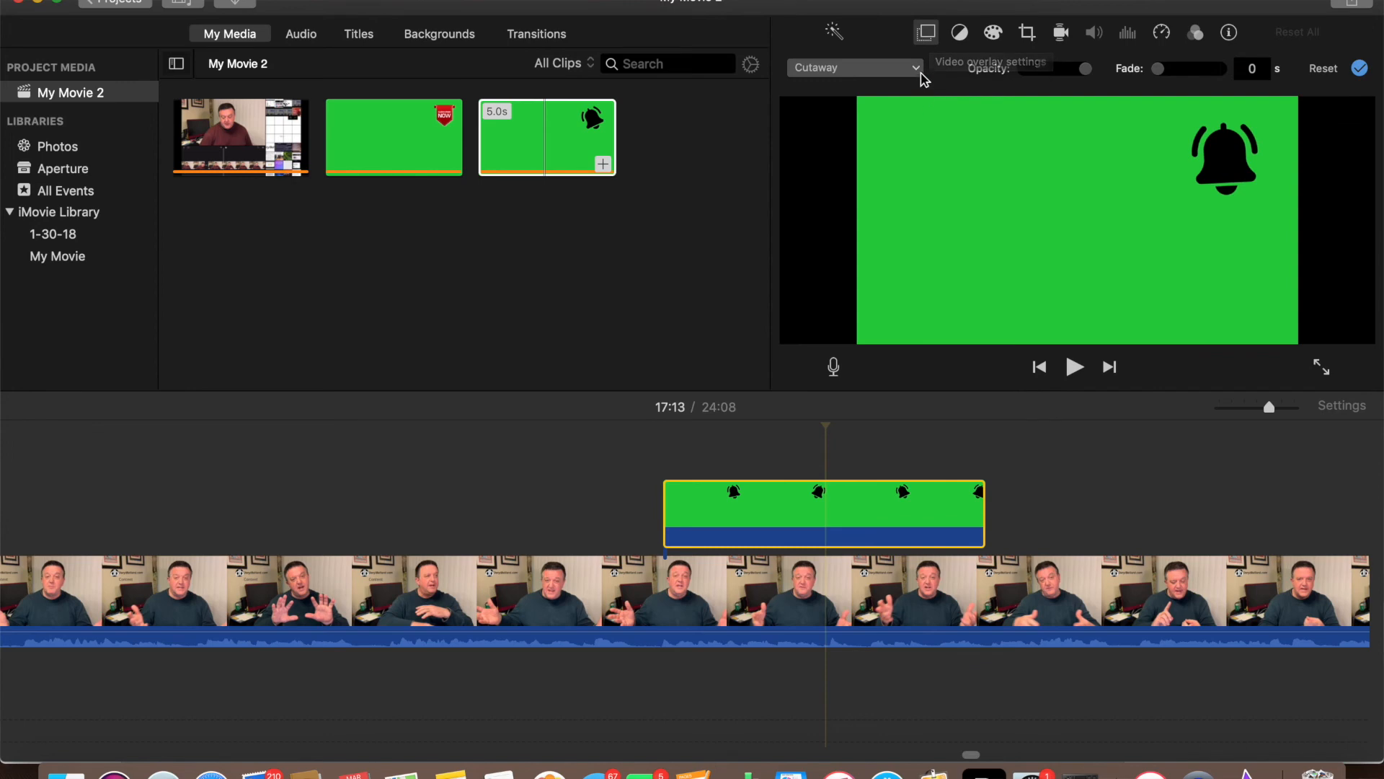
left_click(918, 69)
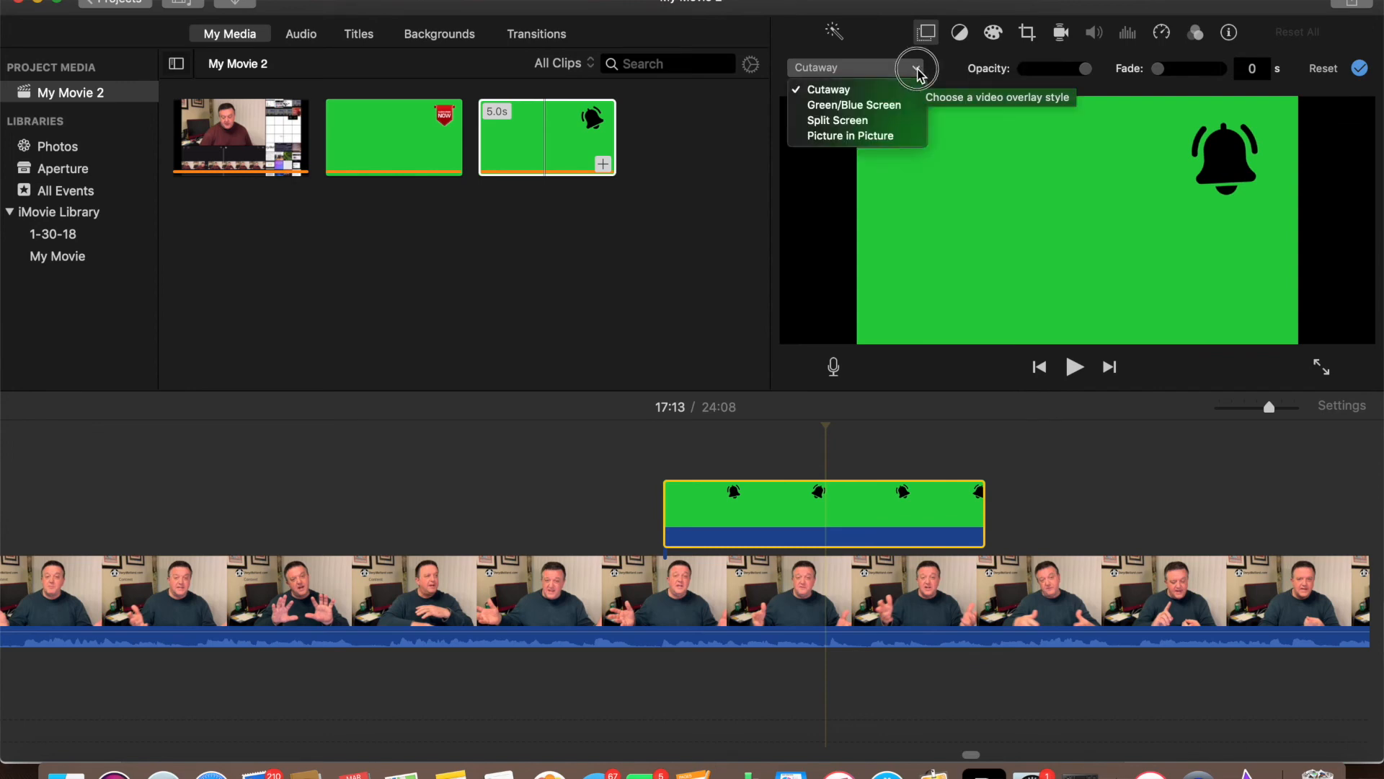
left_click(857, 105)
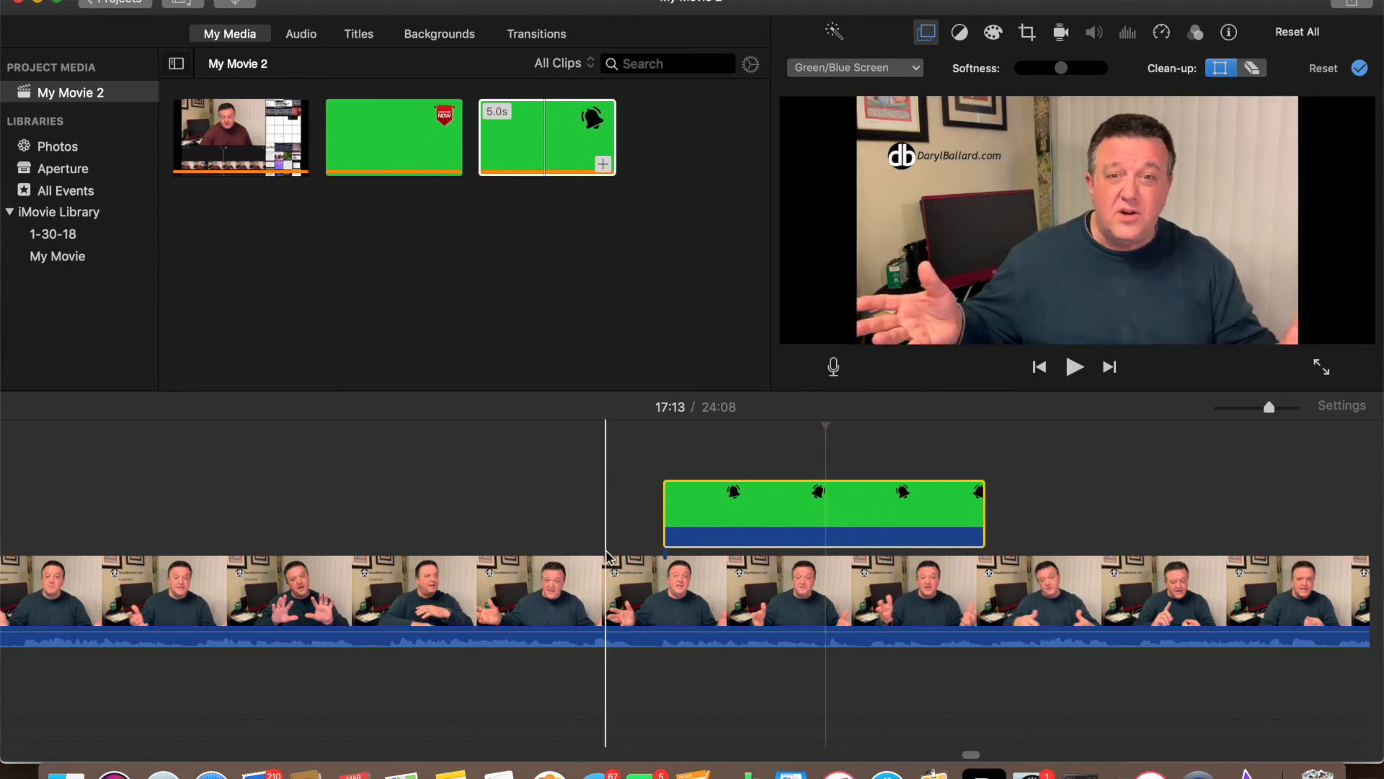
Step: Play the project full screen from just before the bell overlay to preview it, and exit the full-screen view
left_click(610, 523)
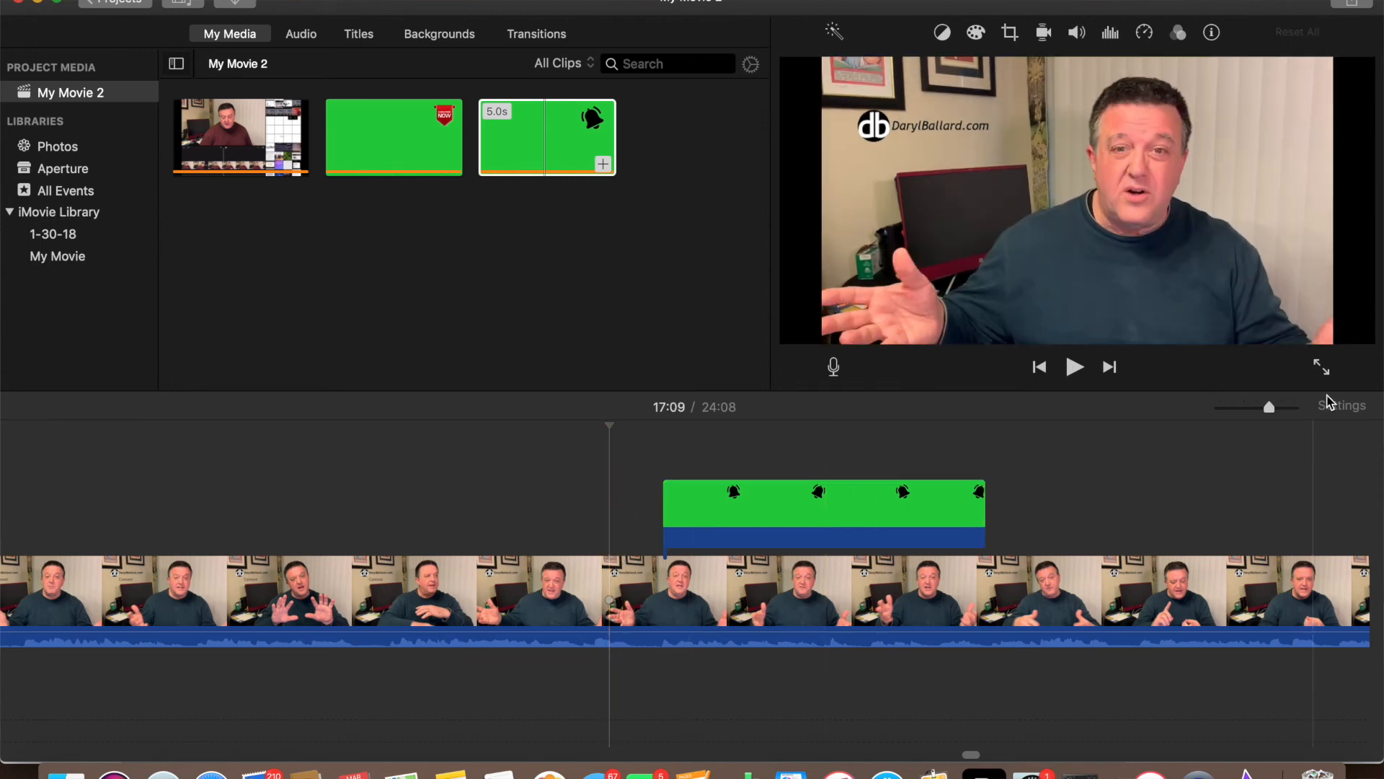
left_click(1324, 371)
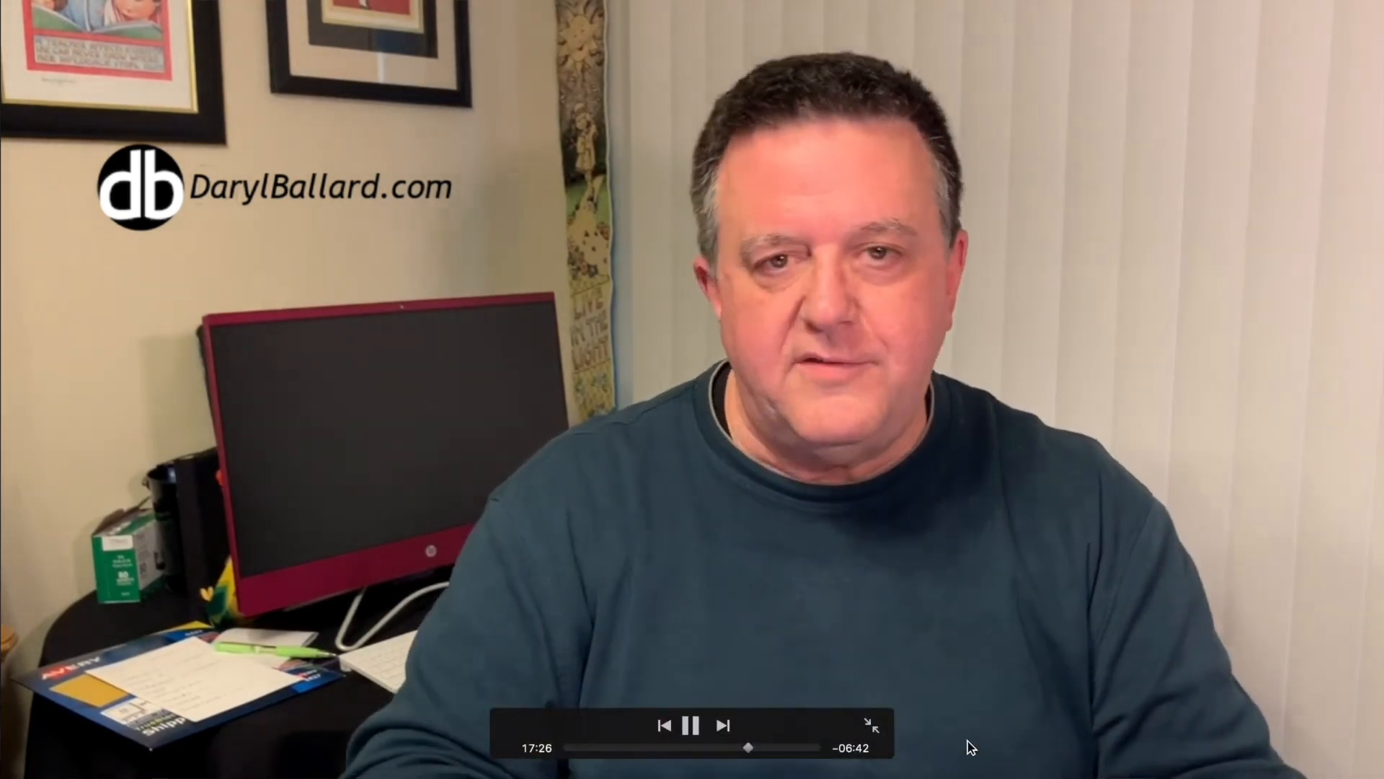
left_click(871, 725)
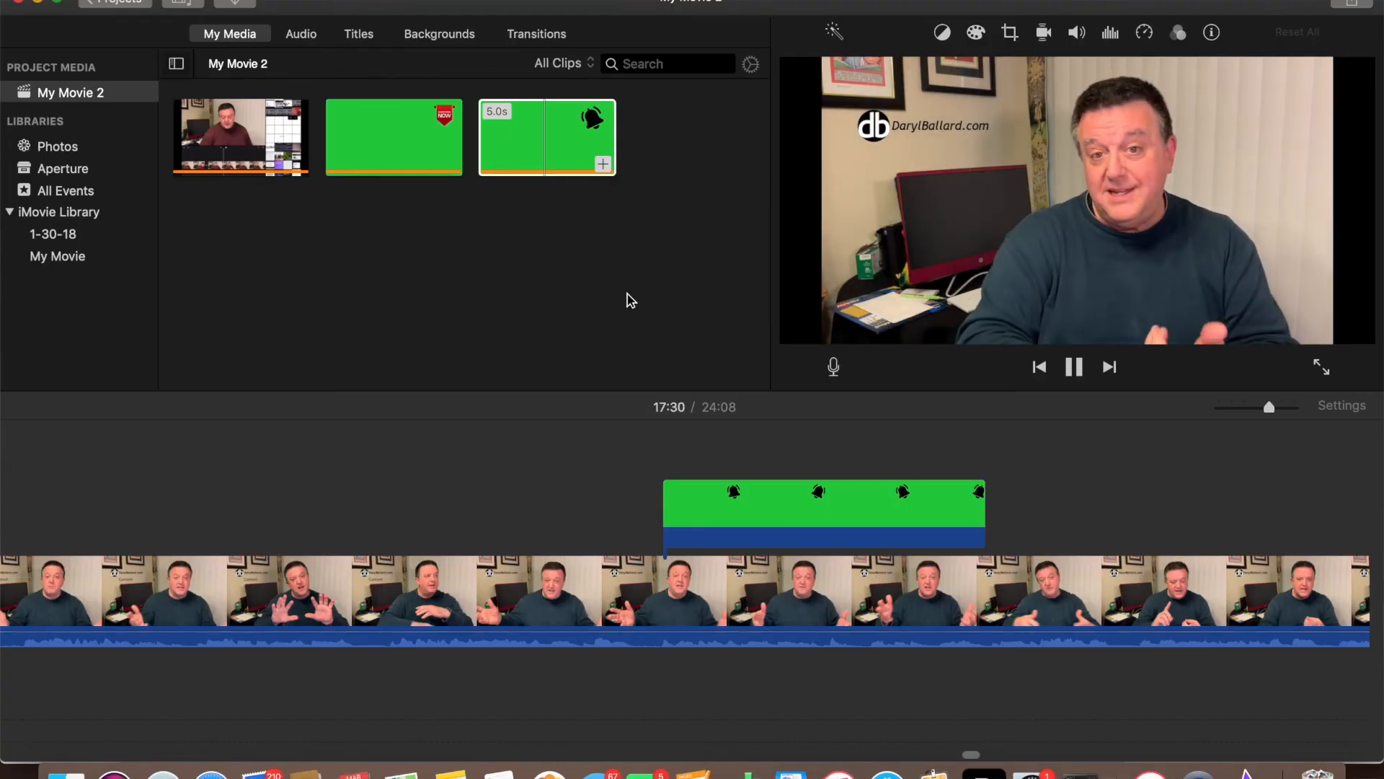